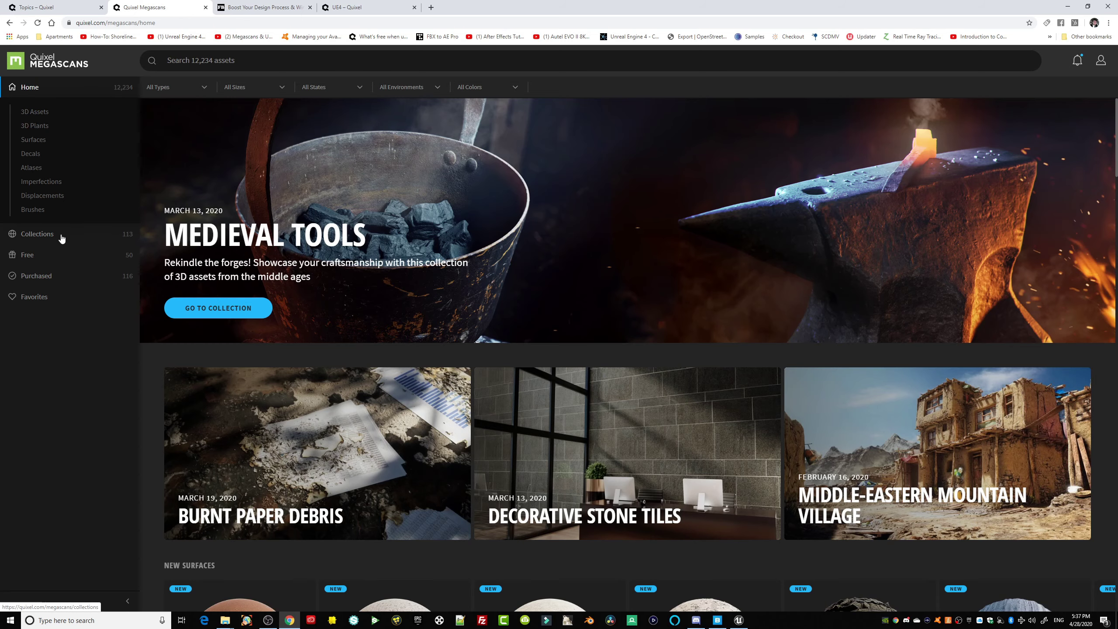
# Look over the new surfaces, 3D models, latest collections and asset types on the Megascans home page.
pyautogui.scroll(-5, 408, 436)
pyautogui.scroll(-14, 408, 436)
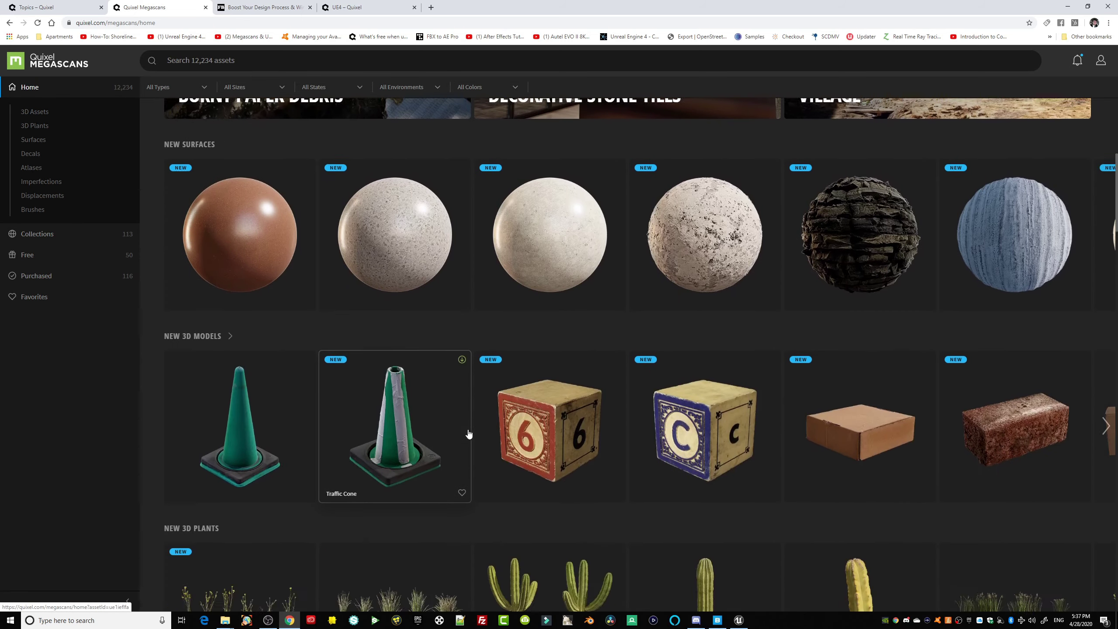
pyautogui.scroll(-4, 544, 412)
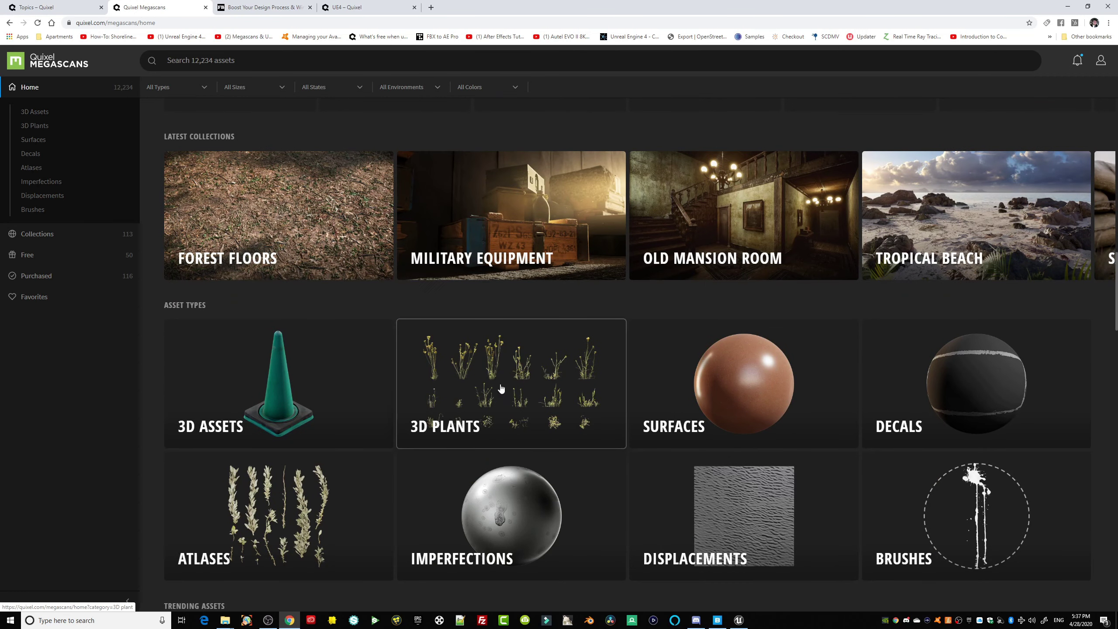
# Browse the free Megascans assets and view the overview of purchased assets.
pyautogui.click(37, 257)
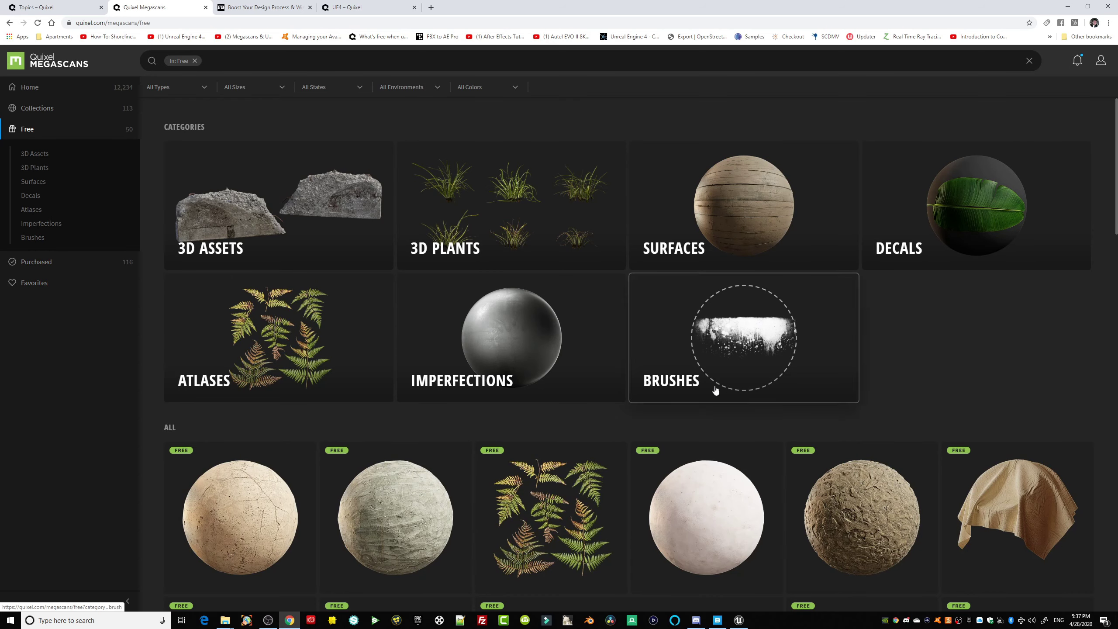
pyautogui.scroll(-5, 523, 339)
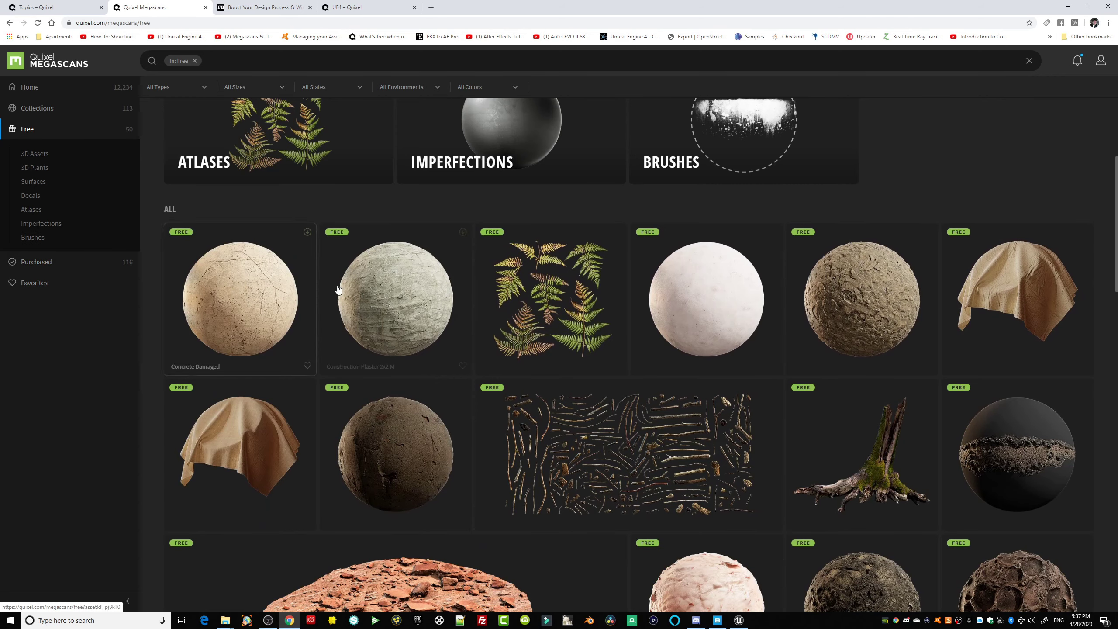
pyautogui.scroll(-1, 691, 399)
pyautogui.scroll(-1, 691, 398)
pyautogui.scroll(2, 339, 370)
pyautogui.scroll(-7, 637, 358)
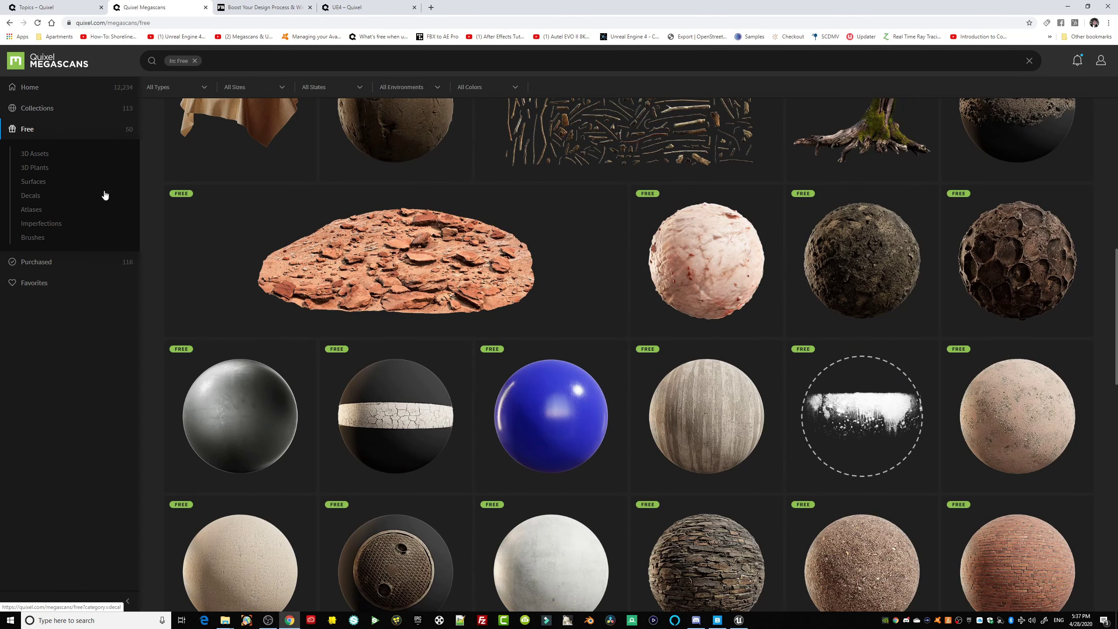
pyautogui.scroll(5, 582, 323)
pyautogui.scroll(5, 573, 304)
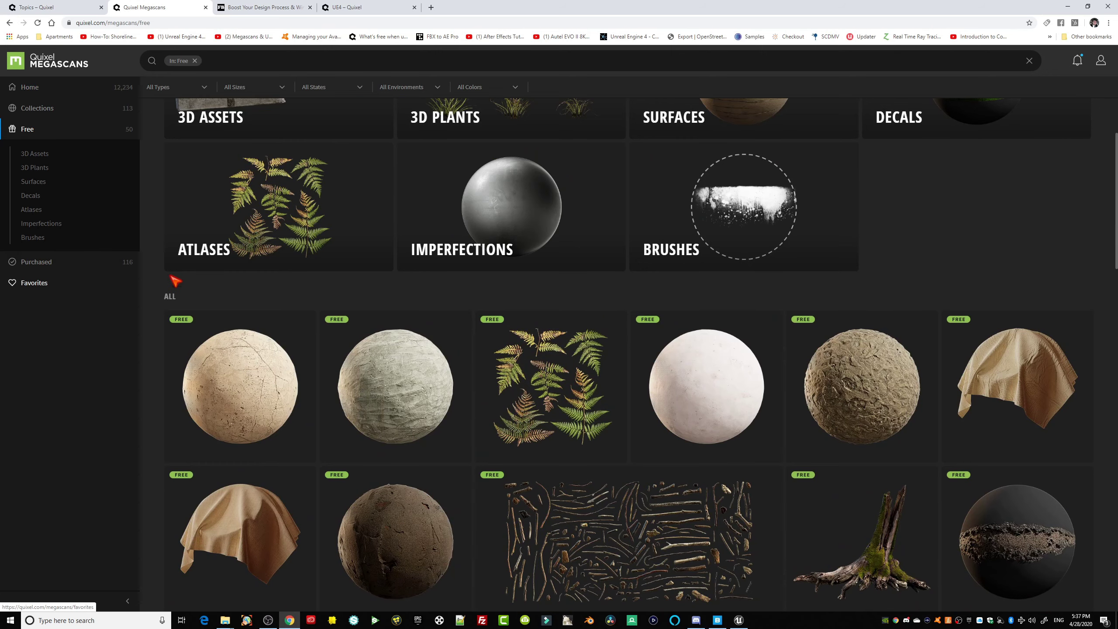
pyautogui.click(38, 261)
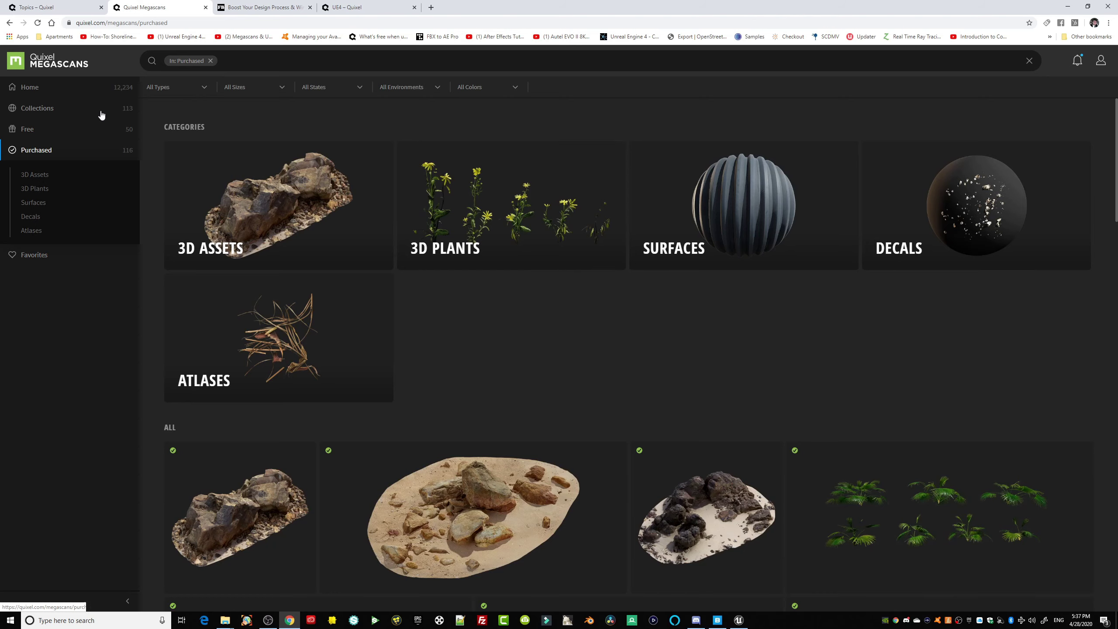
# Download the Mossy Rocks asset from the trending assets on the Megascans home page.
pyautogui.click(29, 89)
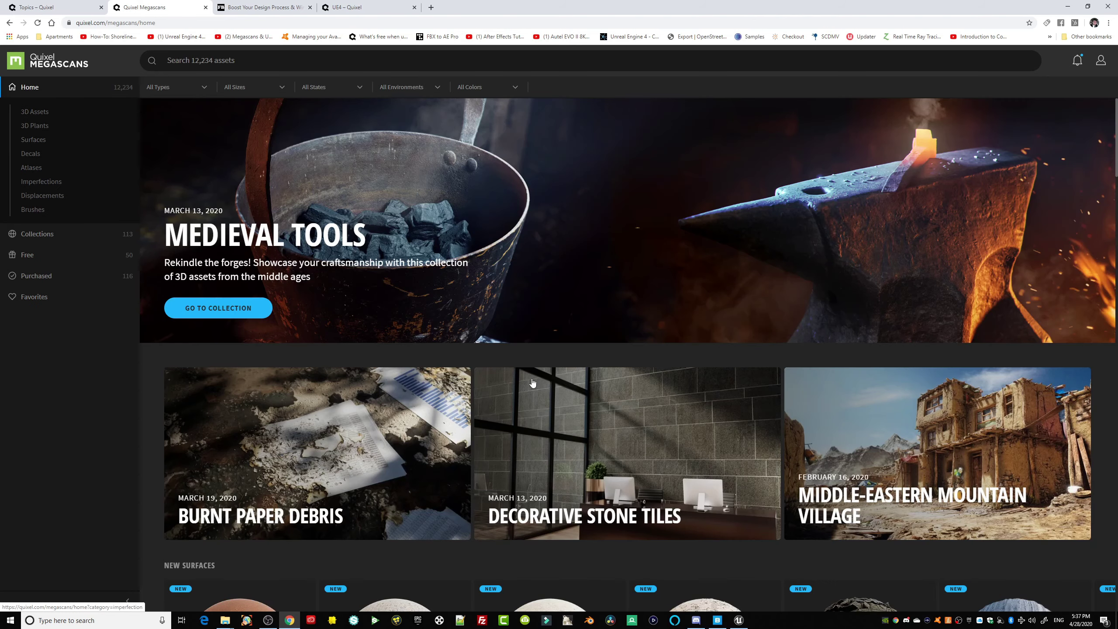
pyautogui.scroll(-10, 497, 398)
pyautogui.scroll(-15, 497, 398)
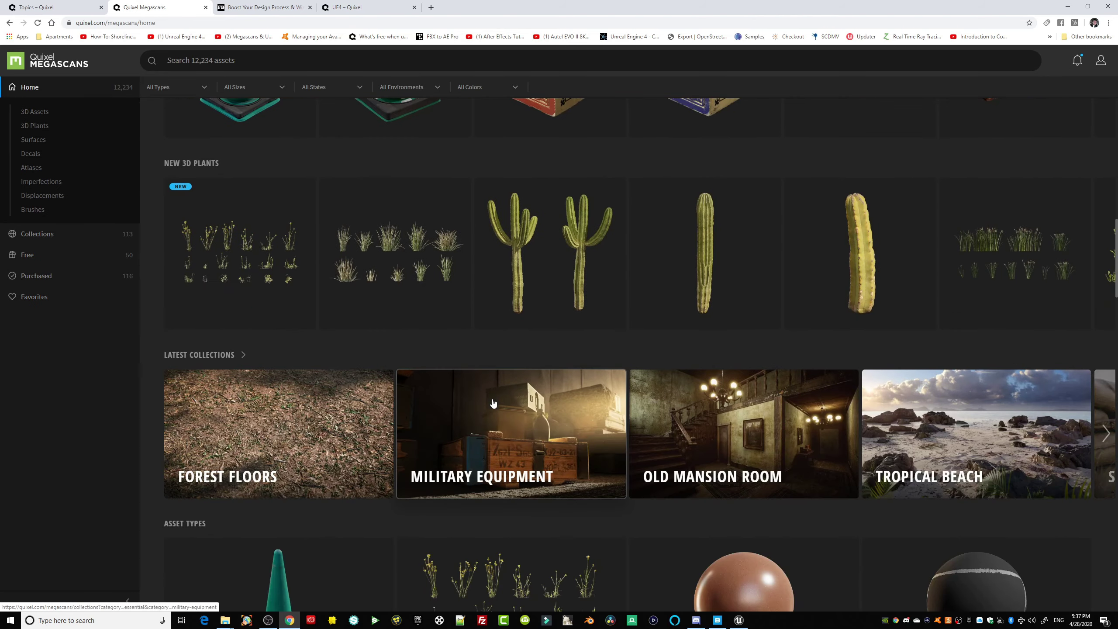
pyautogui.scroll(-5, 654, 368)
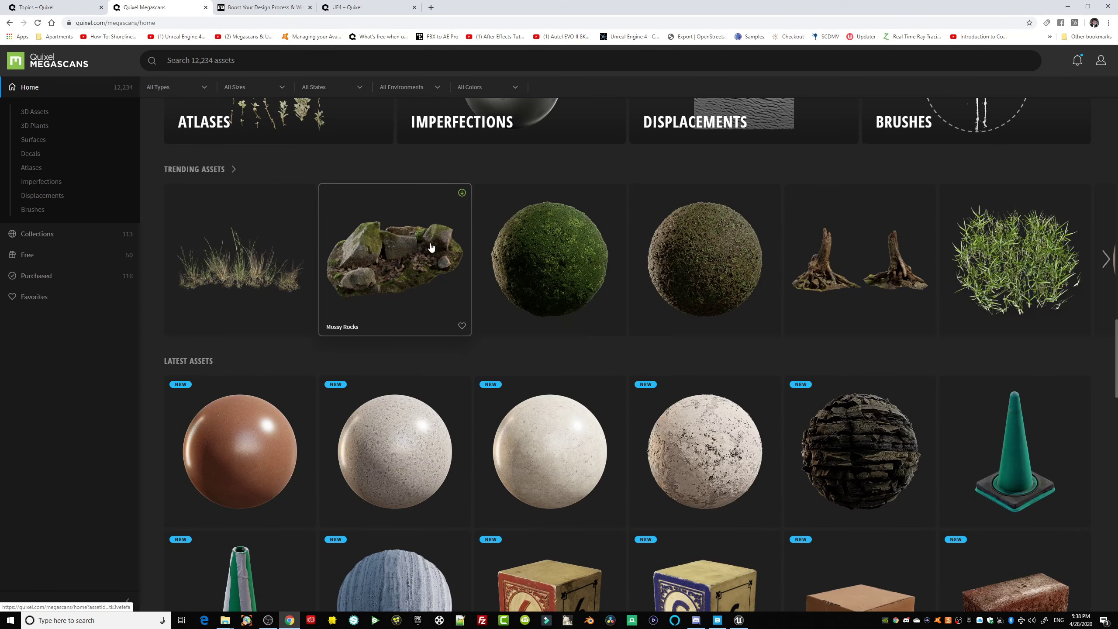
pyautogui.click(461, 194)
pyautogui.hscroll(1, 409, 261)
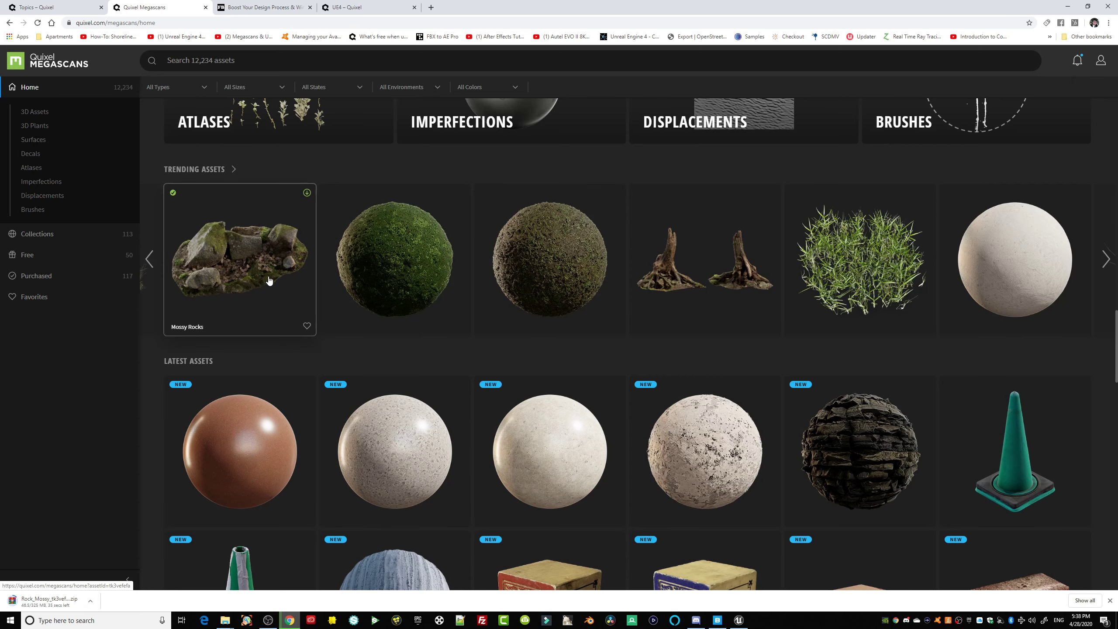
# Look back through the asset types, latest collections, new plants and new models on the Megascans home page.
pyautogui.scroll(8, 350, 299)
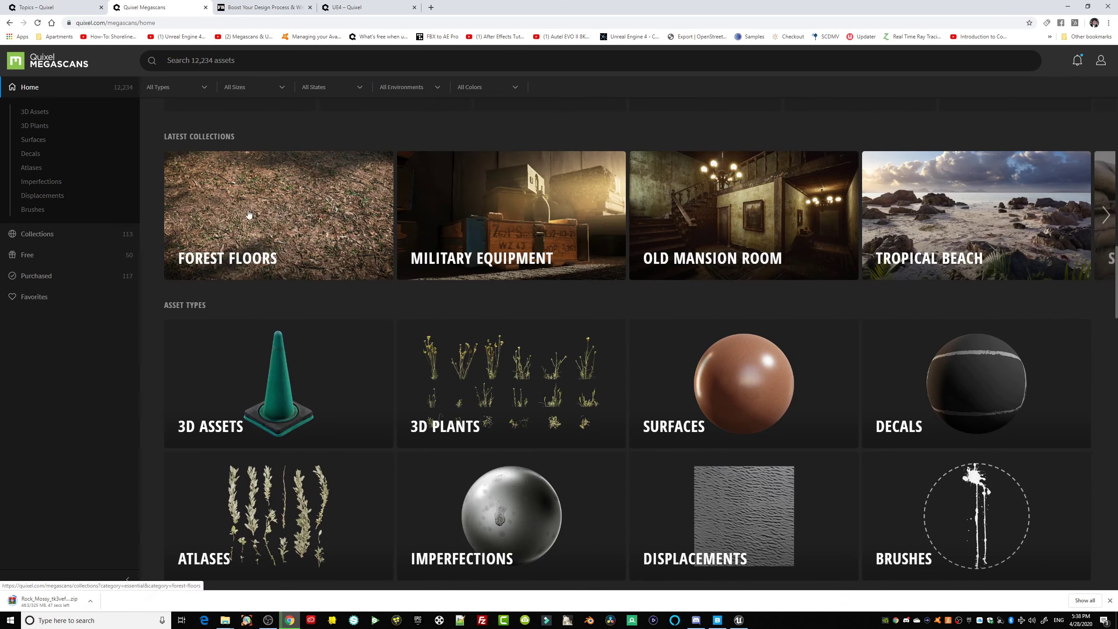
pyautogui.scroll(2, 242, 283)
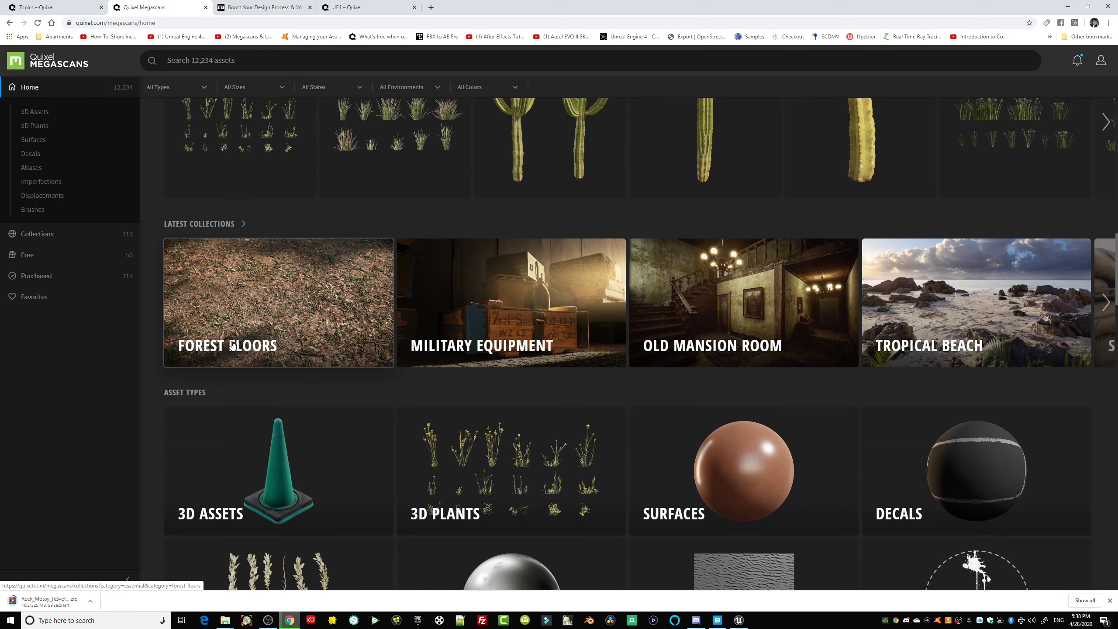
pyautogui.scroll(4, 242, 283)
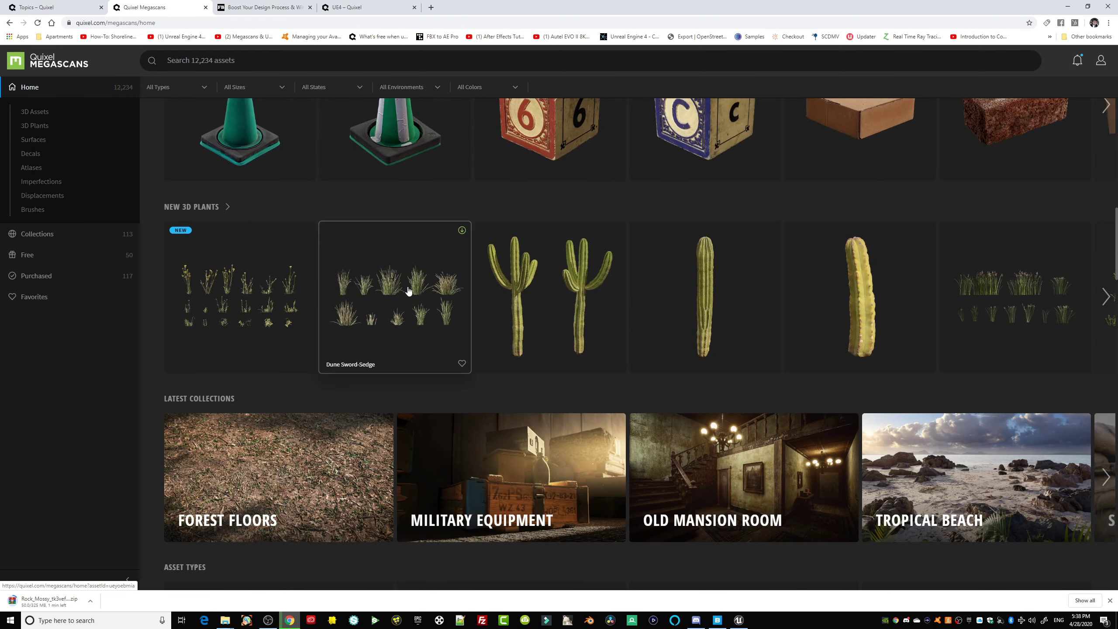
pyautogui.scroll(6, 409, 291)
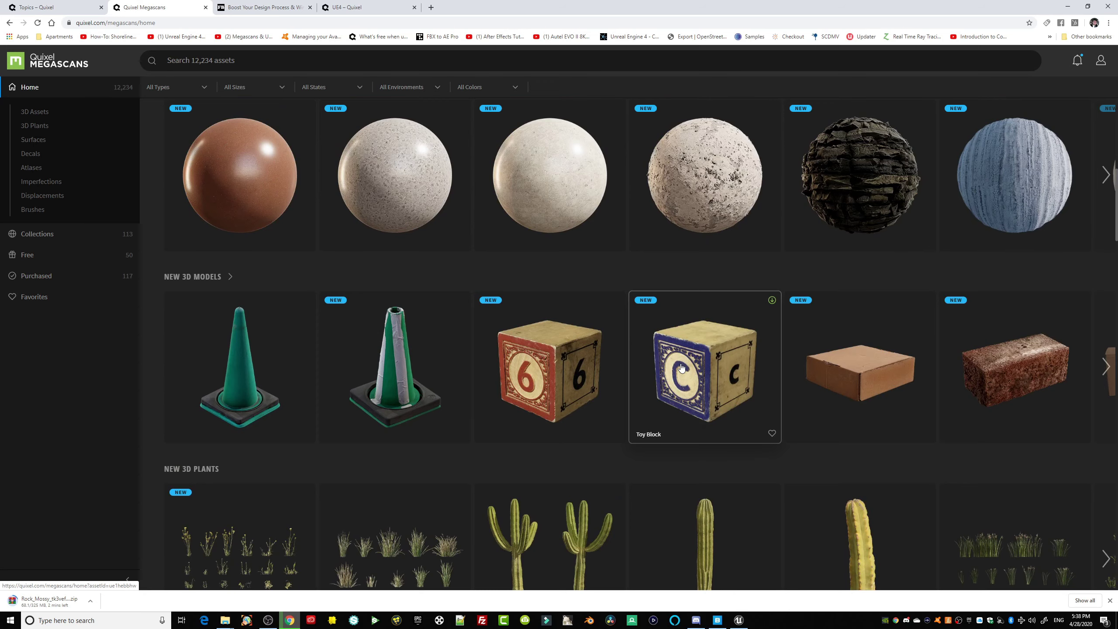
pyautogui.scroll(9, 681, 368)
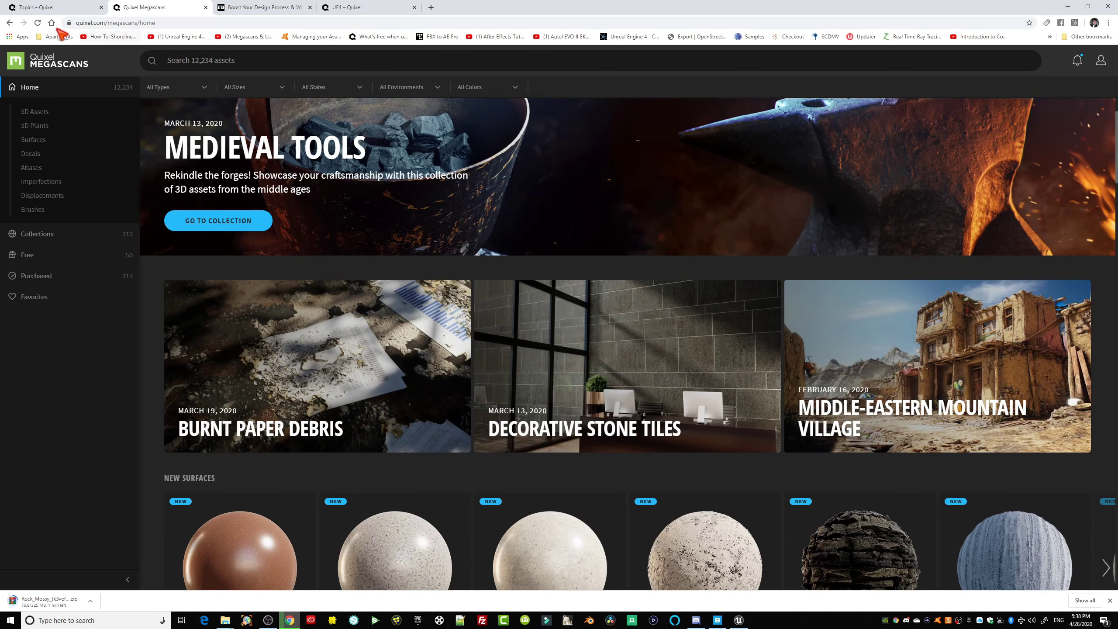
pyautogui.scroll(2, 742, 342)
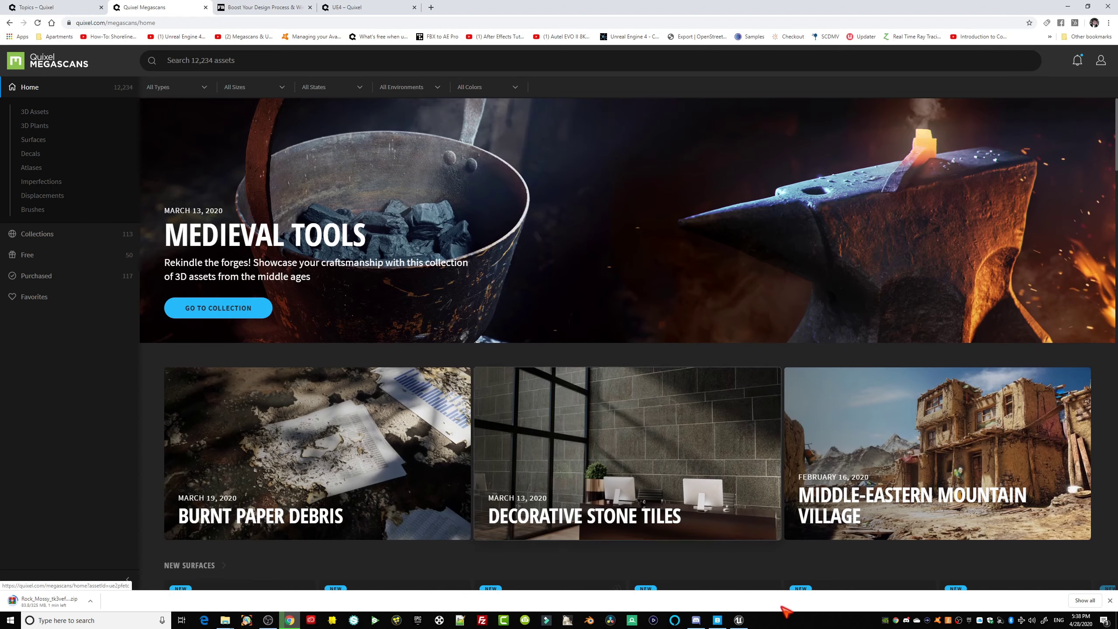
# Switch to Quixel Bridge and download the Mossy Rocks asset from its trending assets.
pyautogui.click(717, 621)
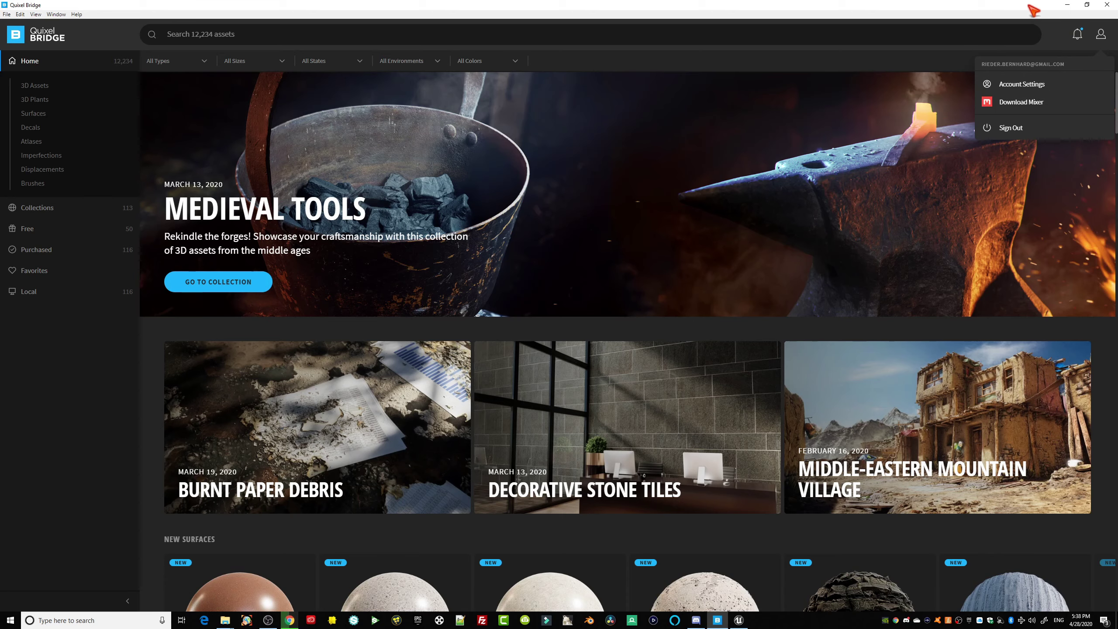
pyautogui.click(70, 486)
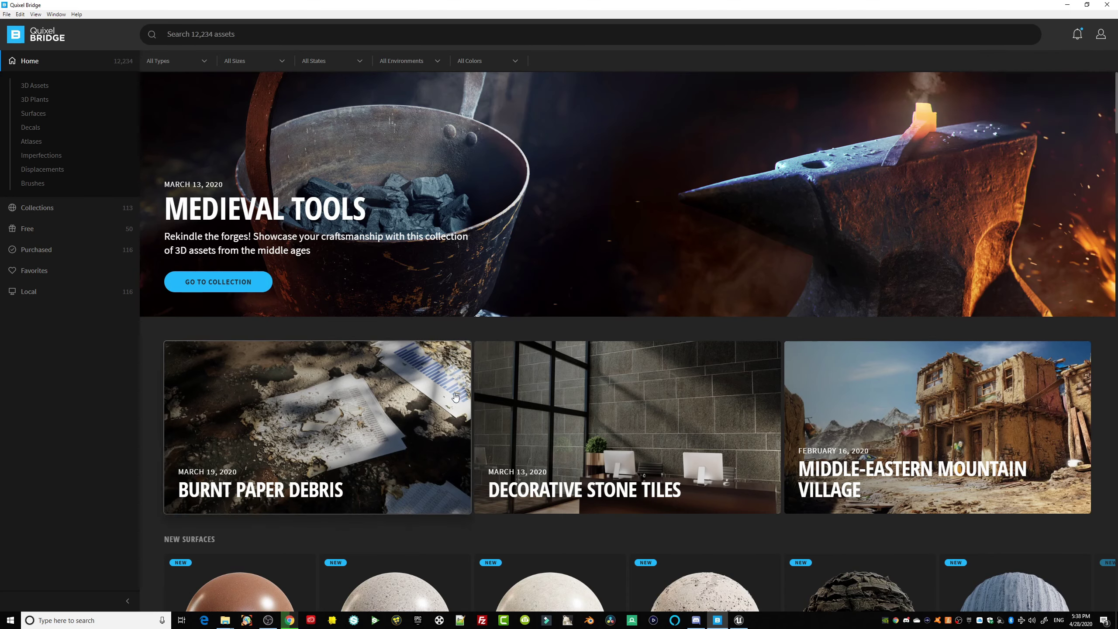
pyautogui.scroll(-8, 474, 407)
pyautogui.scroll(-15, 465, 361)
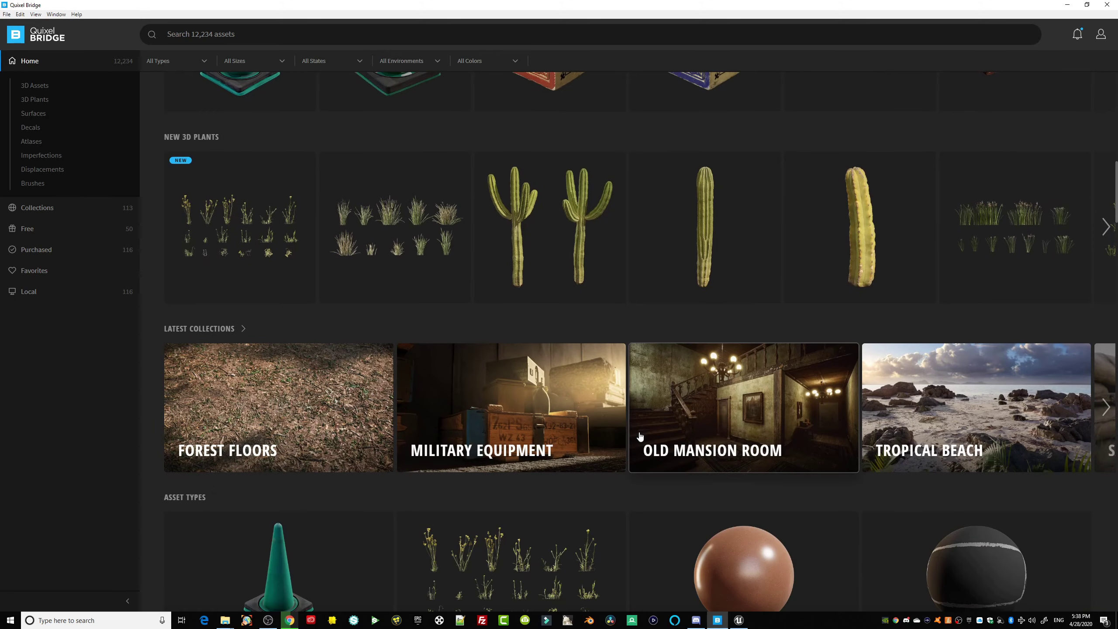
pyautogui.scroll(-3, 506, 337)
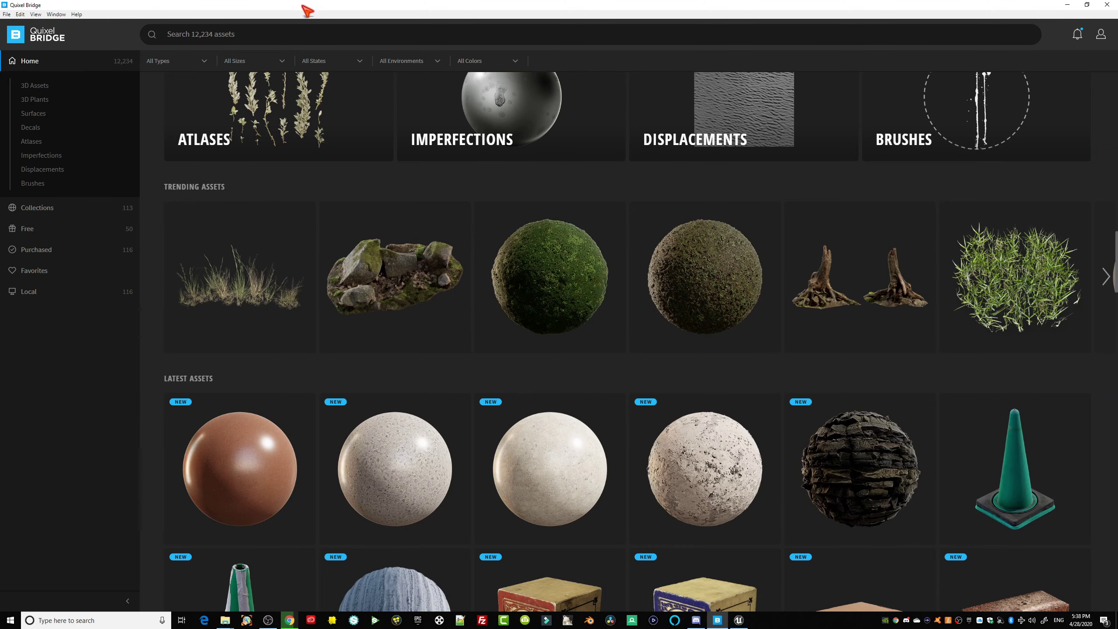
pyautogui.moveTo(301, 4); pyautogui.dragTo(344, 44)
pyautogui.click(589, 40)
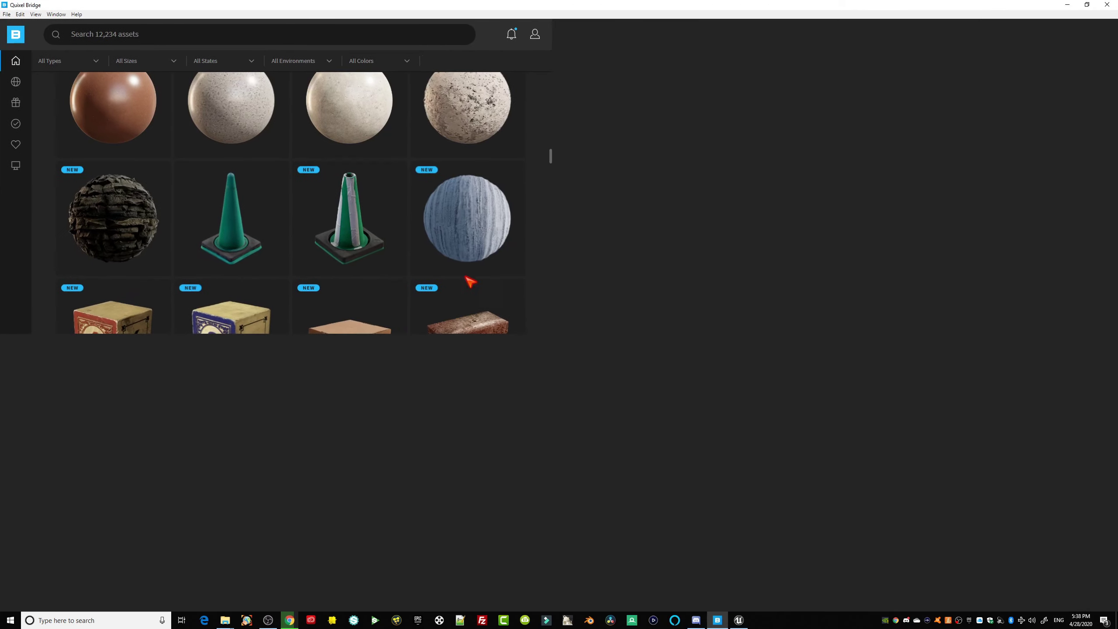
pyautogui.scroll(-4, 426, 304)
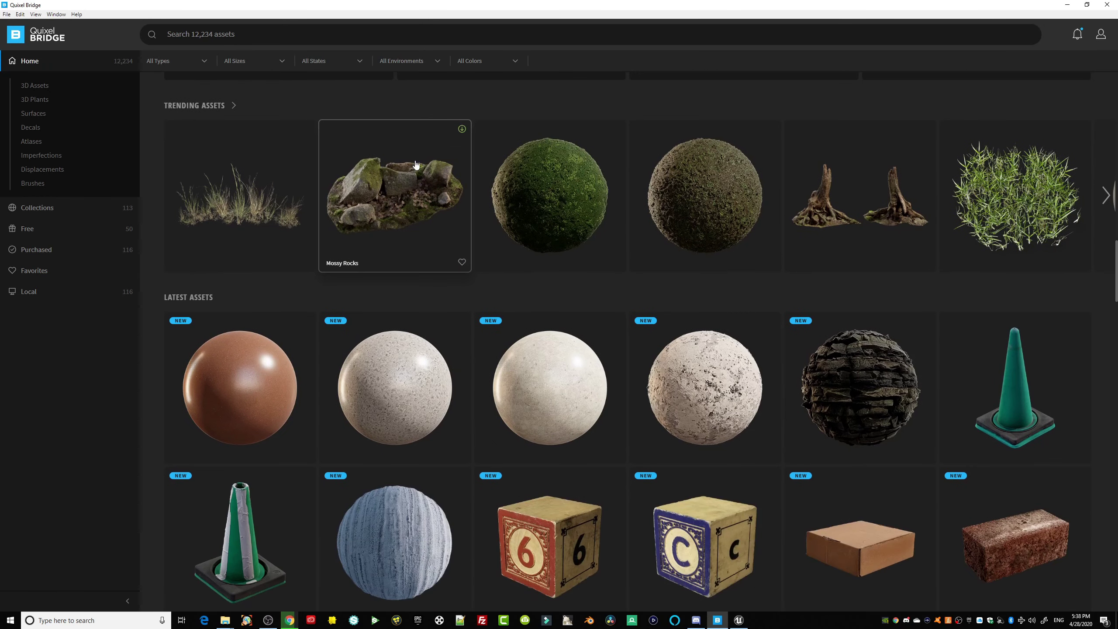
pyautogui.click(460, 132)
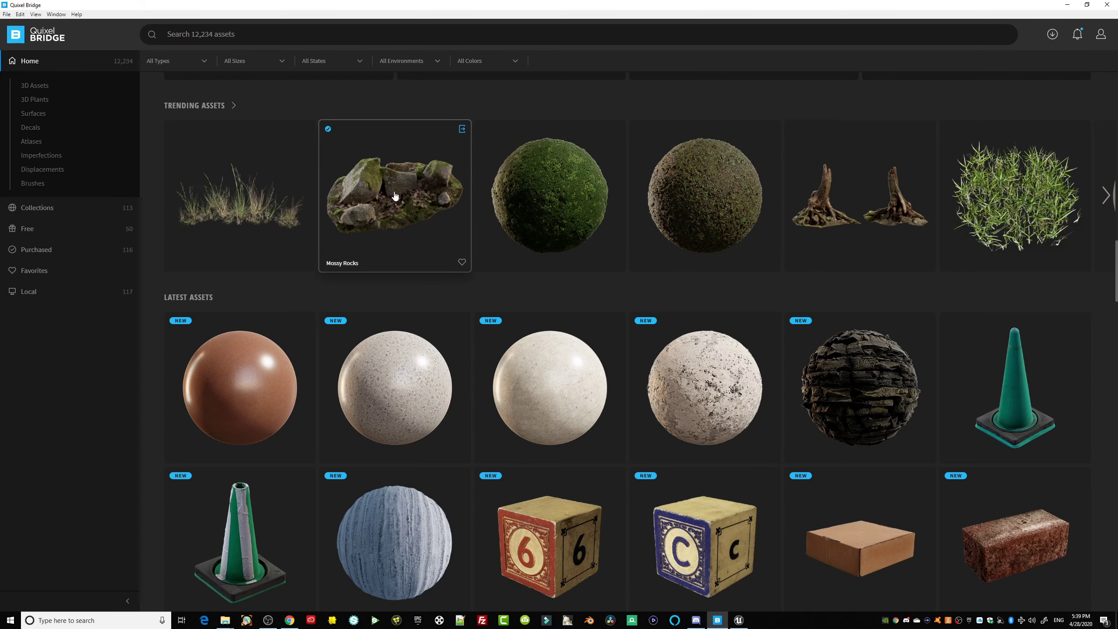
# Check the texture resolution options in the Mossy Rocks download settings and set the material preset to Unreal 4.
pyautogui.click(410, 203)
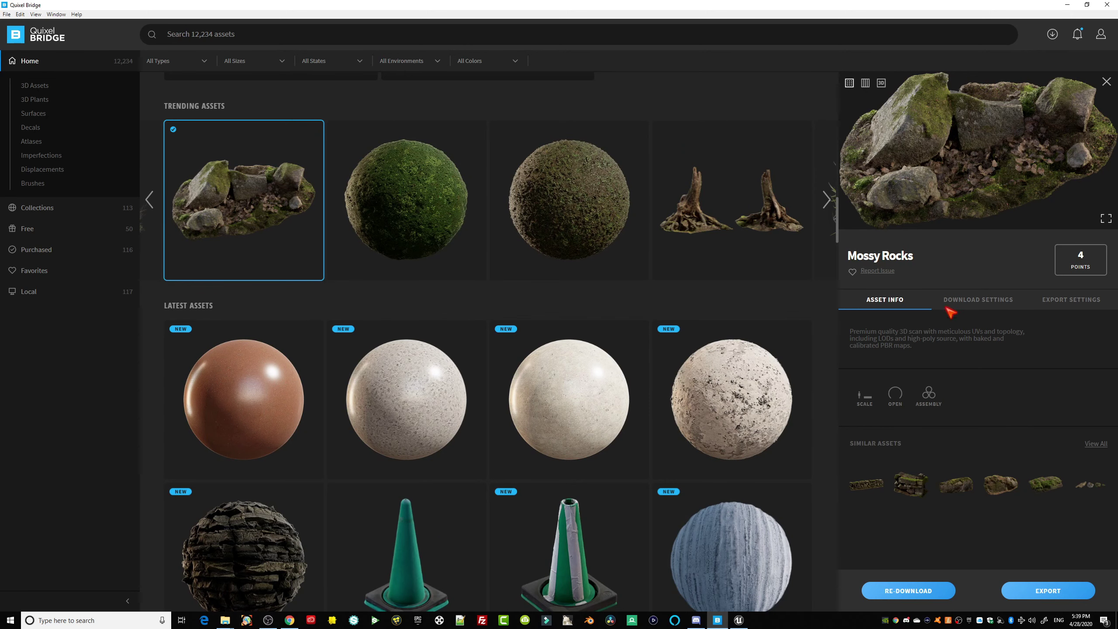
pyautogui.click(994, 304)
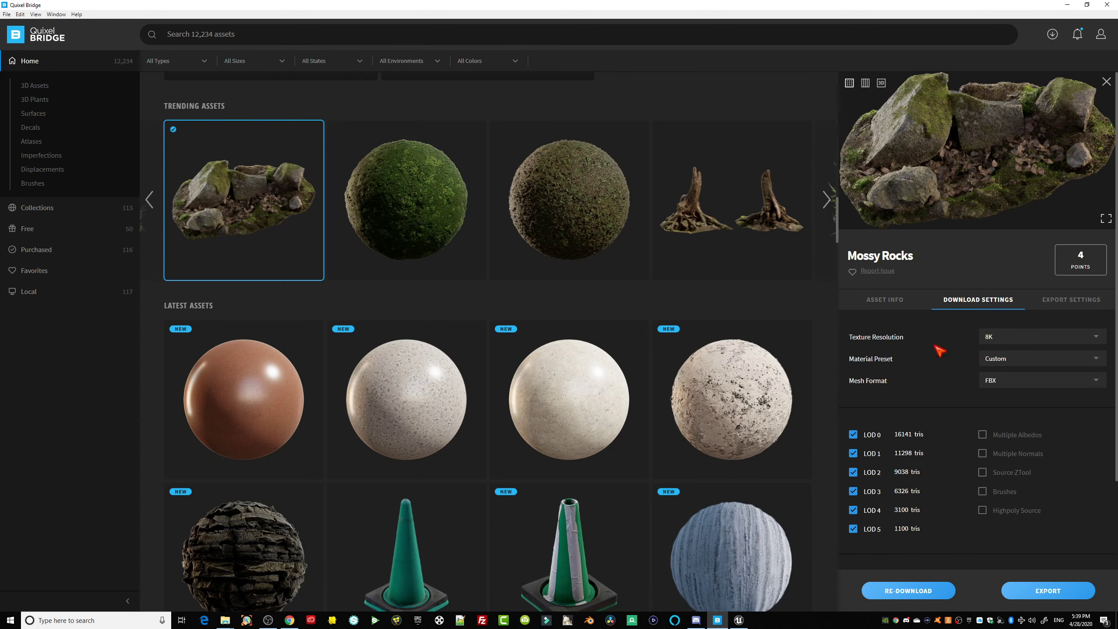
pyautogui.click(1011, 338)
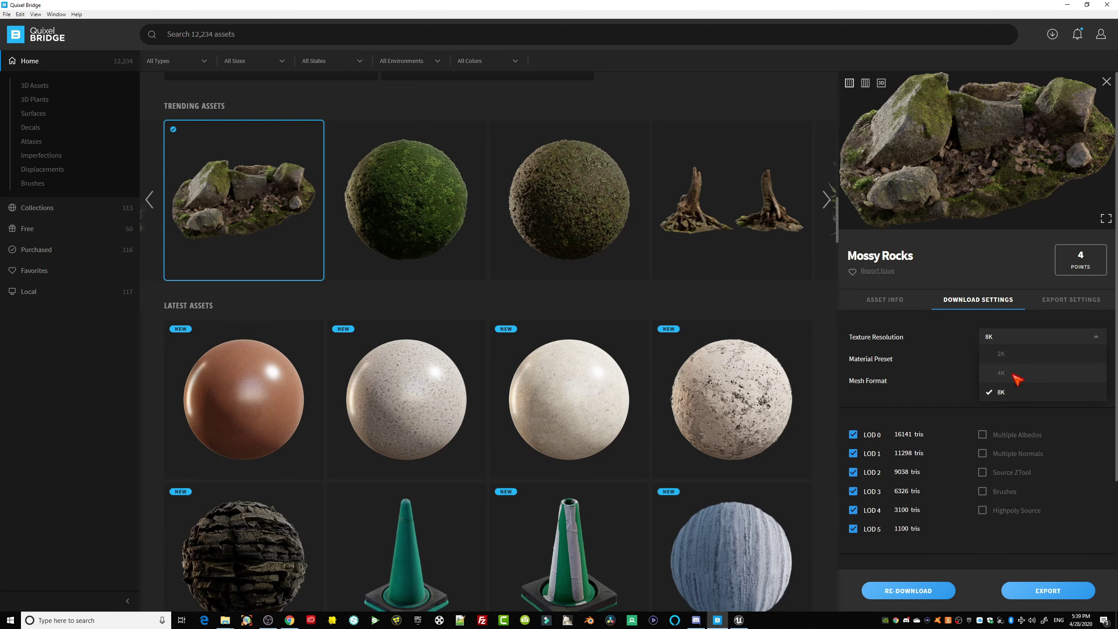
pyautogui.click(968, 343)
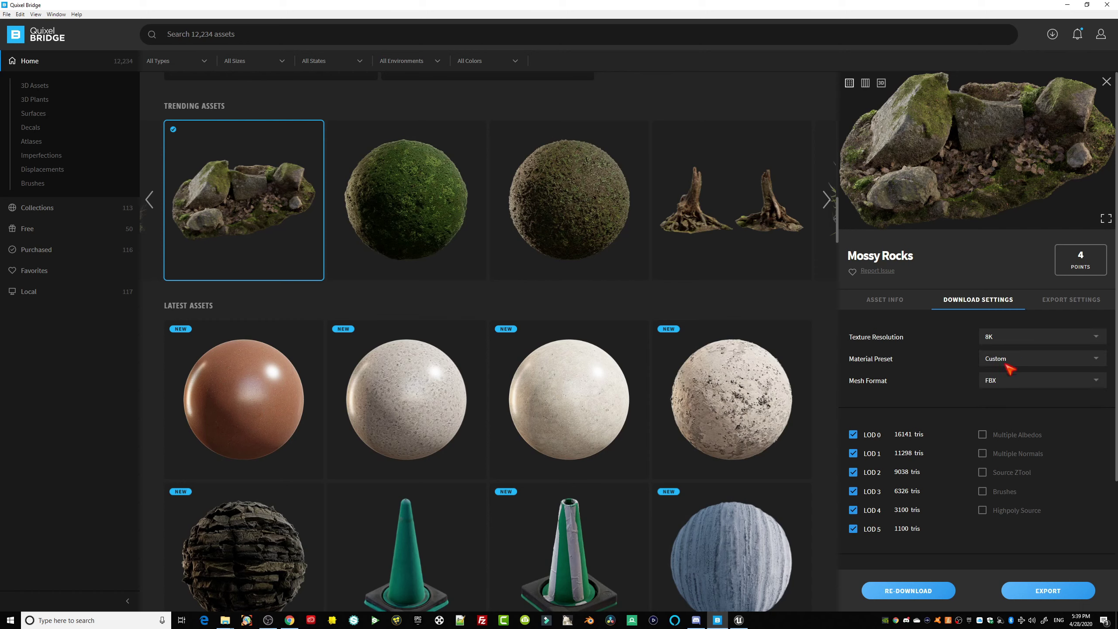
pyautogui.click(1035, 359)
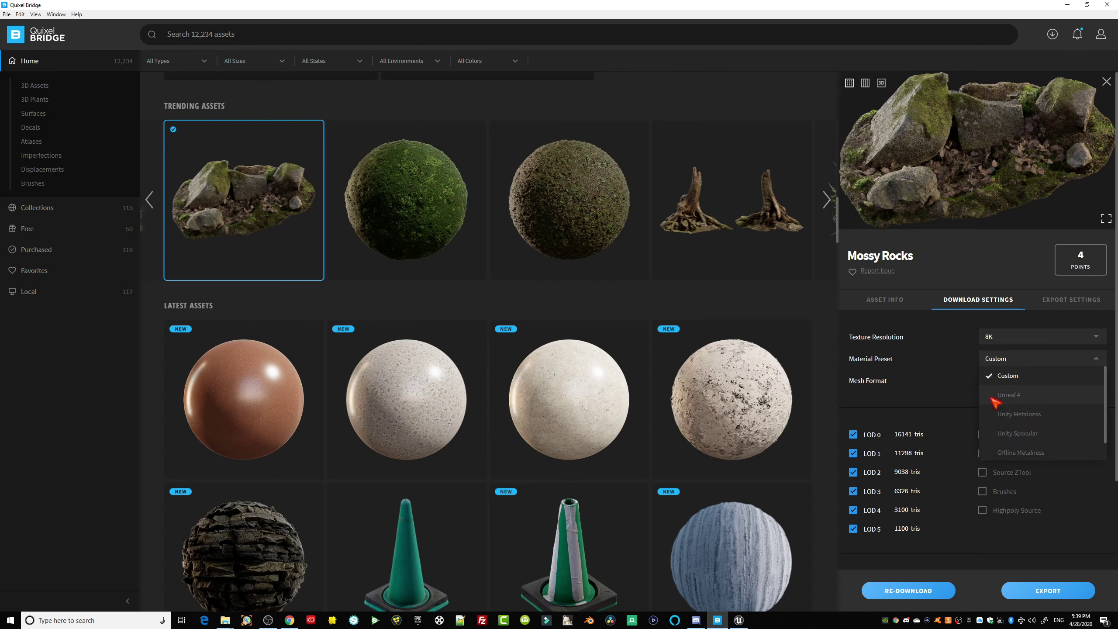
pyautogui.click(1031, 397)
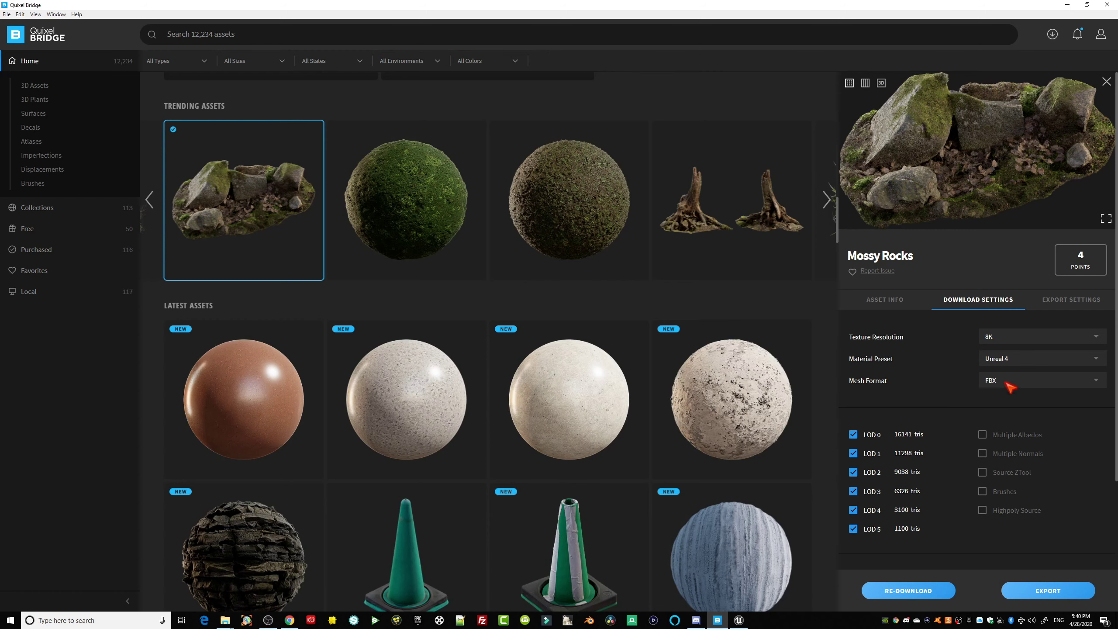
# Review the mesh format options, LODs and texture map selection in the Mossy Rocks download settings.
pyautogui.click(1009, 386)
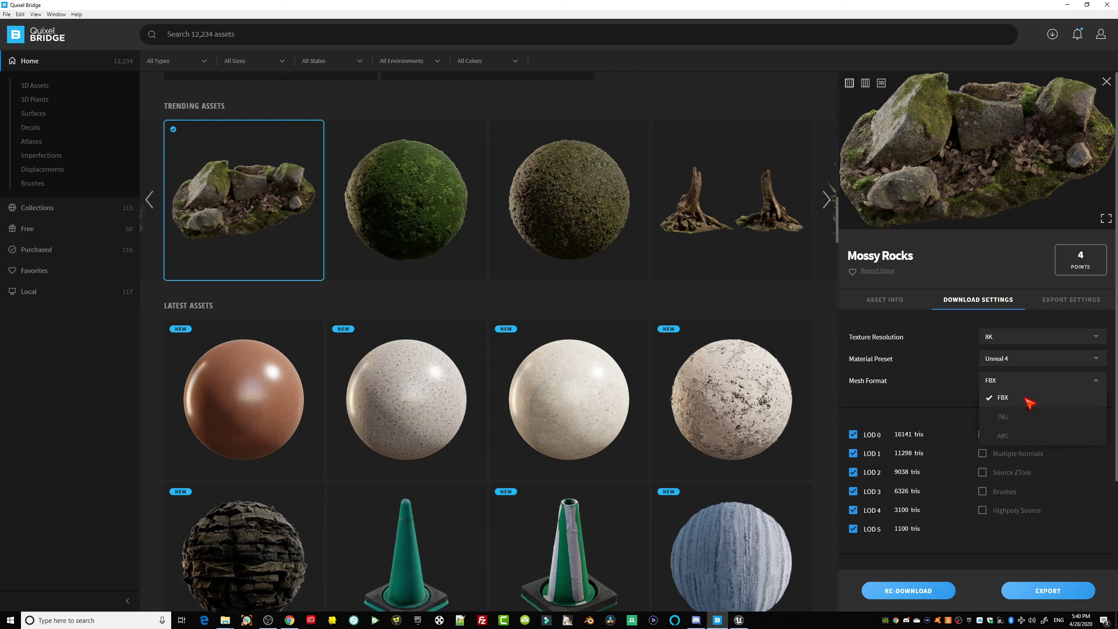
pyautogui.click(936, 389)
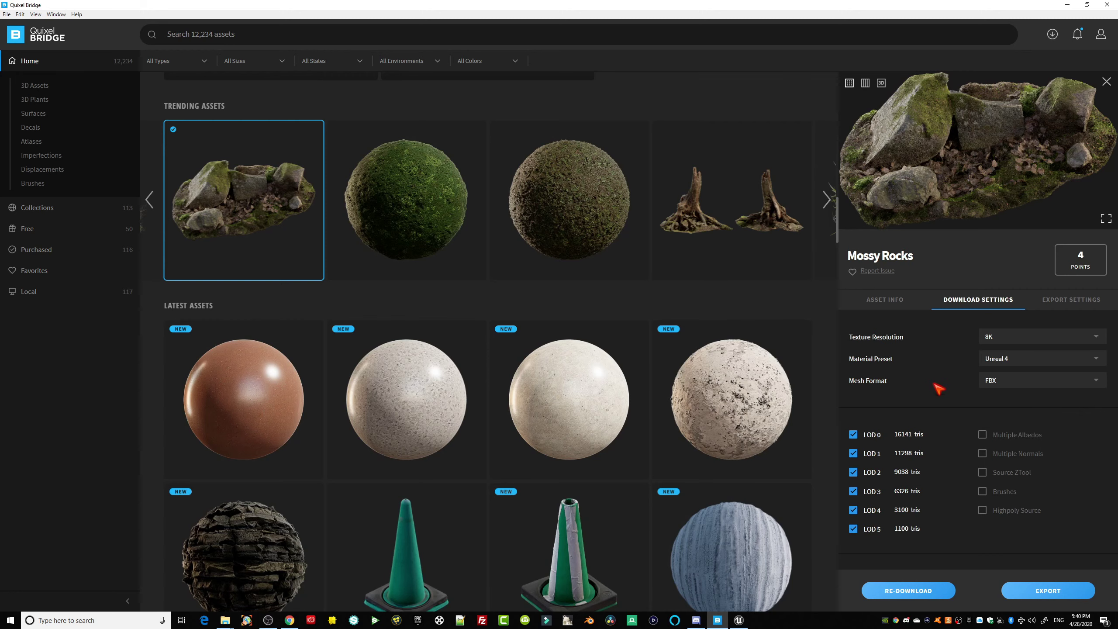
pyautogui.scroll(-3, 938, 390)
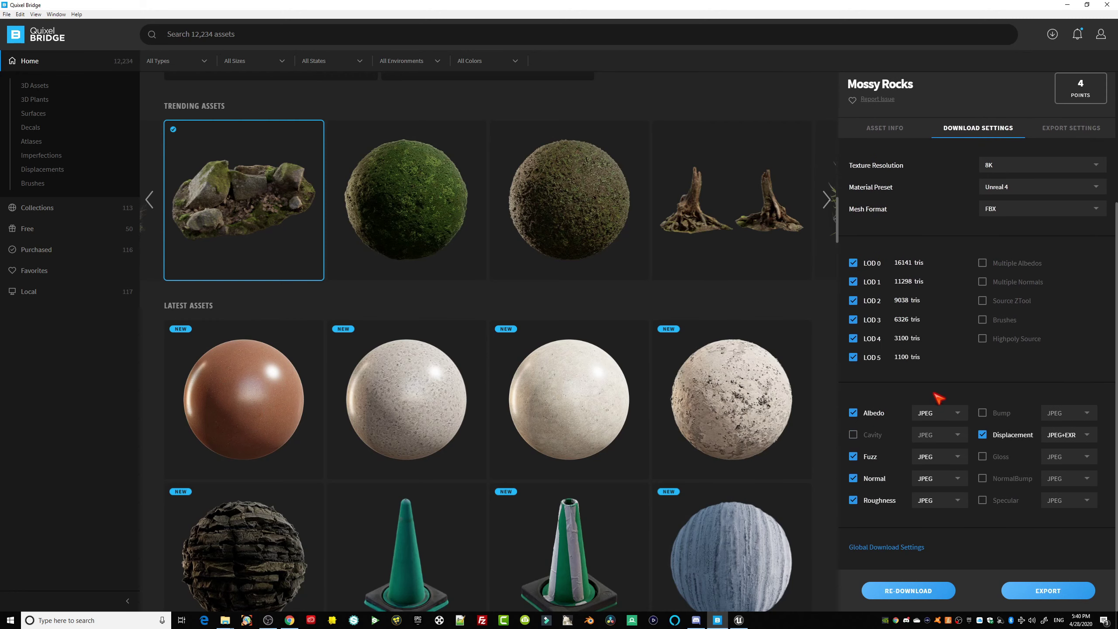
pyautogui.scroll(3, 879, 337)
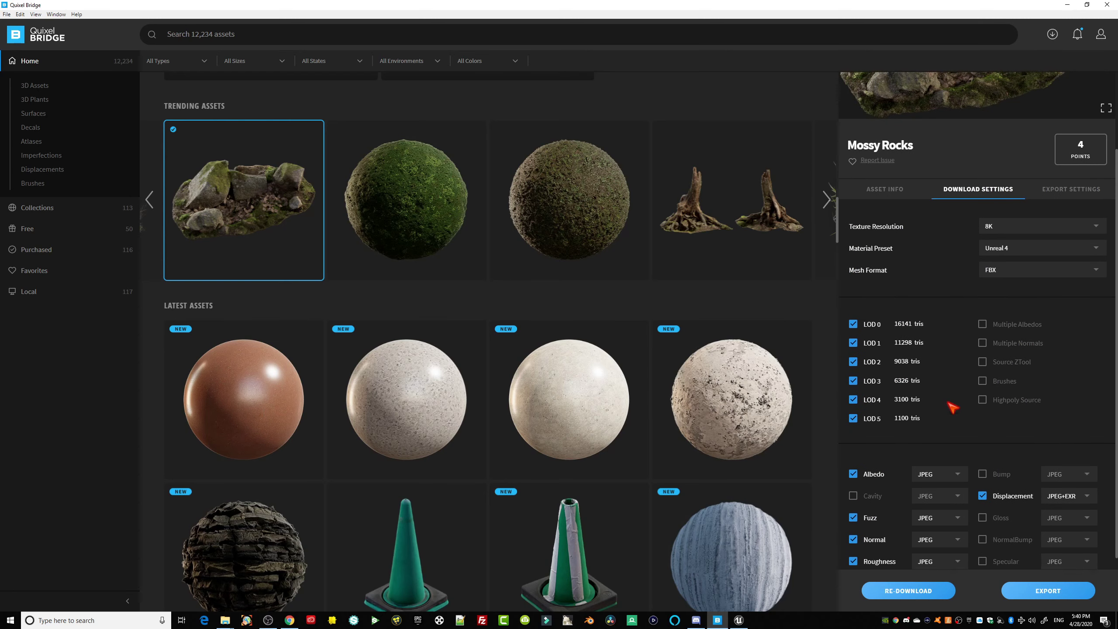
pyautogui.scroll(-3, 879, 337)
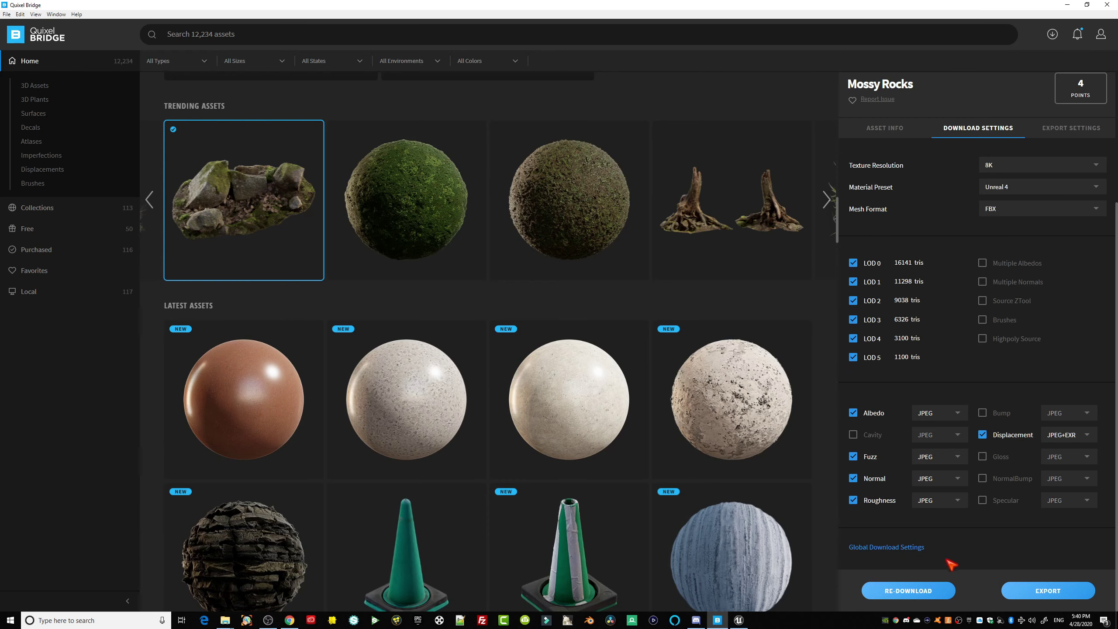
# Set the 3D Models texture resolution to 2K in the global download settings and review its LOD and texture map options.
pyautogui.click(907, 553)
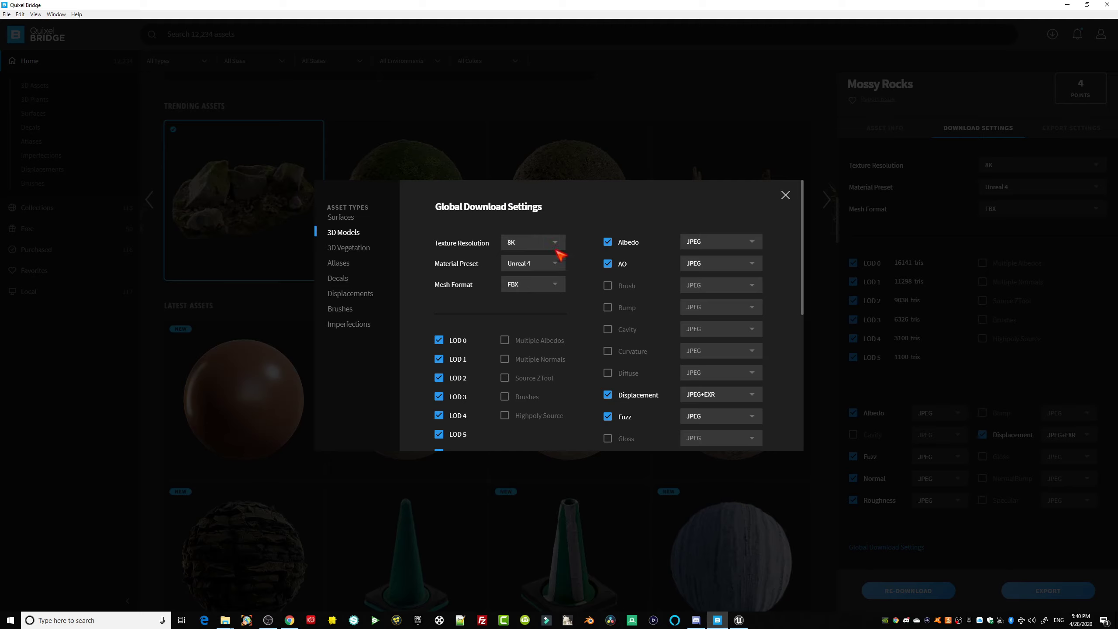
pyautogui.click(539, 248)
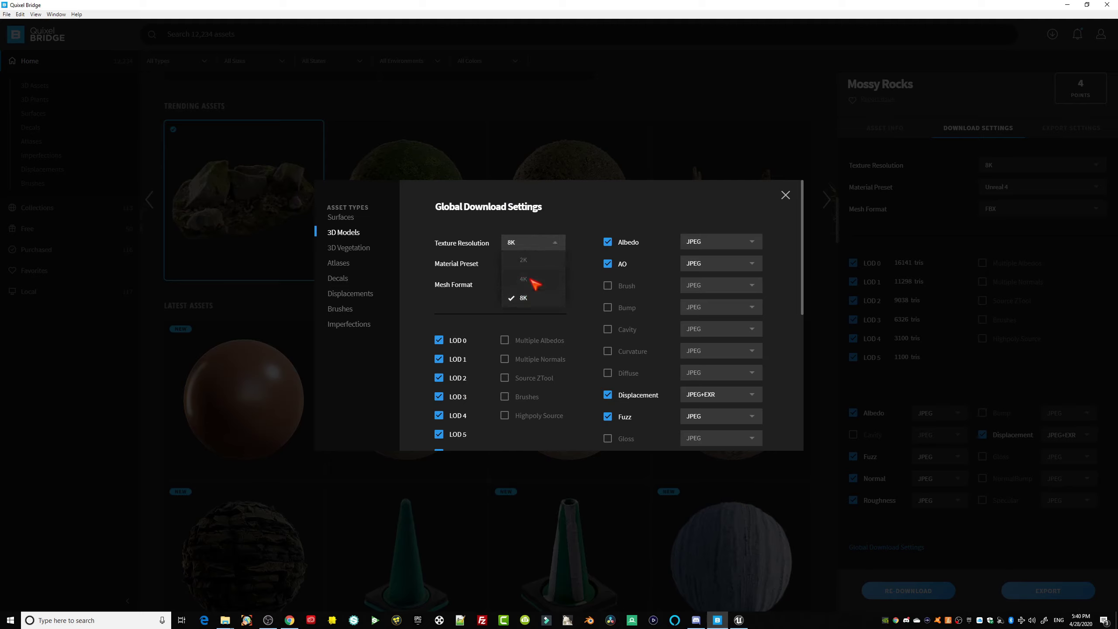
pyautogui.click(530, 281)
pyautogui.click(544, 245)
pyautogui.click(528, 261)
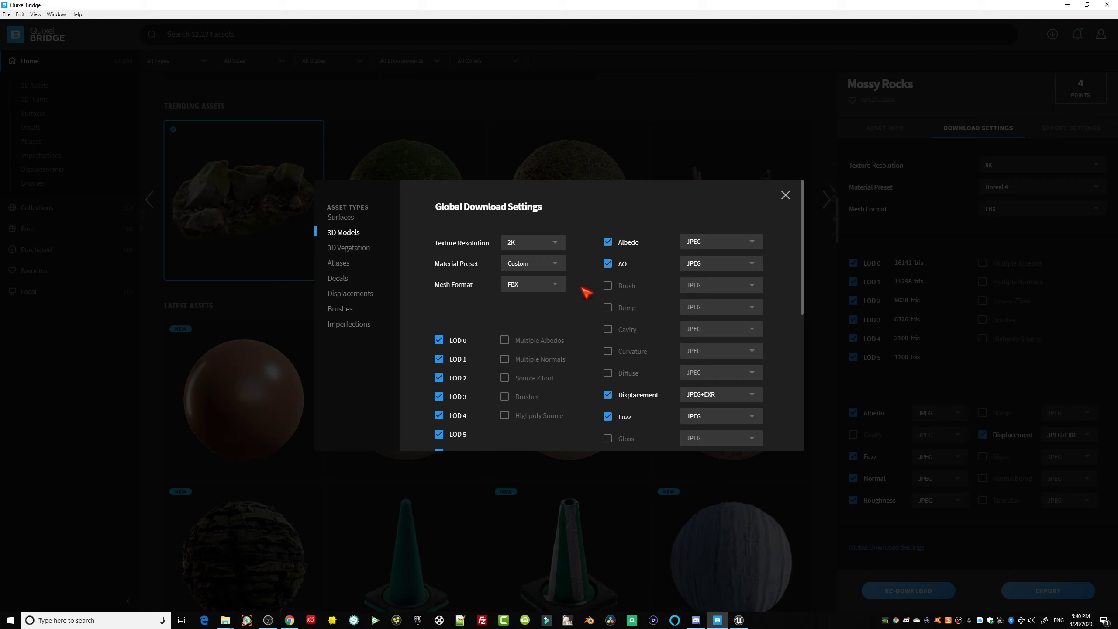
pyautogui.scroll(-2, 586, 293)
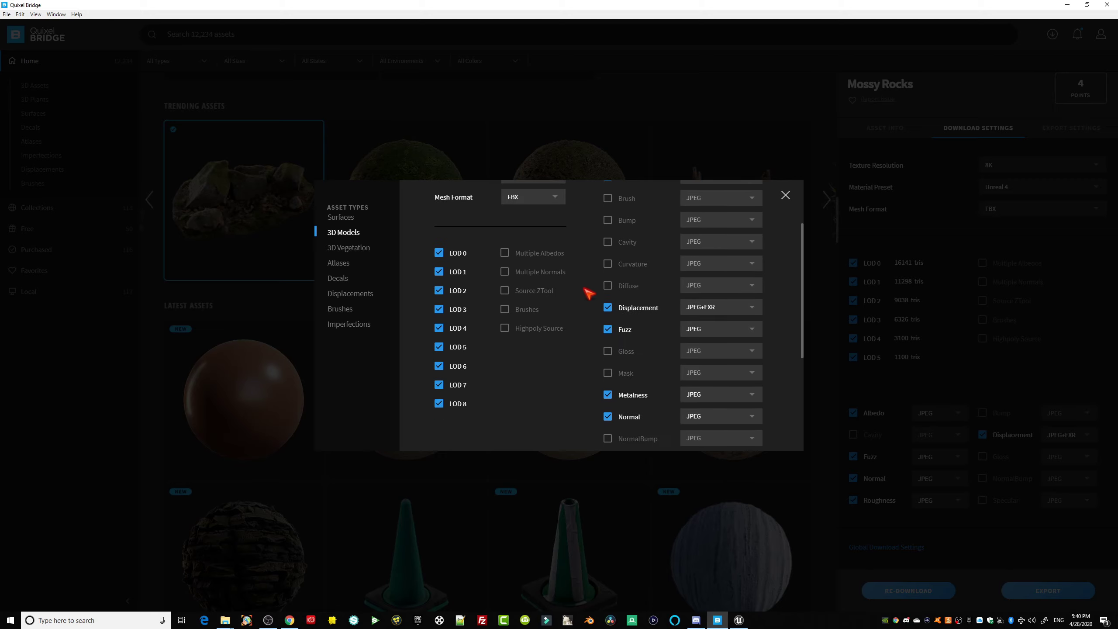
pyautogui.scroll(-4, 590, 293)
pyautogui.scroll(6, 592, 294)
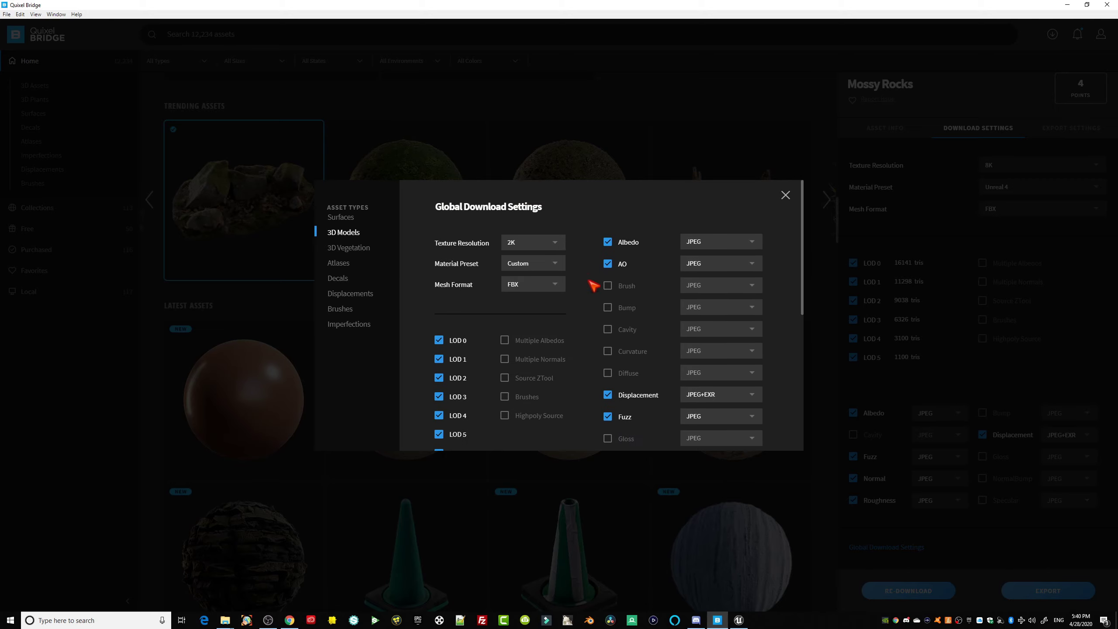
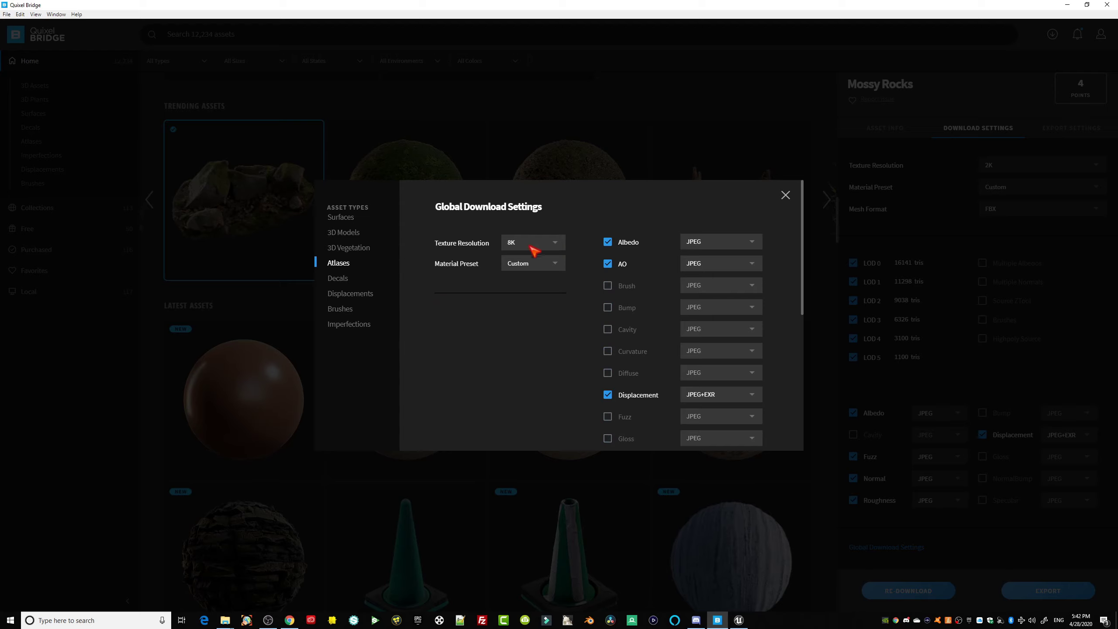
# Change the Atlases texture resolution in the global download settings and check the Decals, Displacements, Brushes and Imperfections settings before closing them.
pyautogui.click(531, 243)
pyautogui.click(524, 270)
pyautogui.click(350, 281)
pyautogui.click(369, 299)
pyautogui.click(340, 309)
pyautogui.click(531, 245)
pyautogui.click(436, 299)
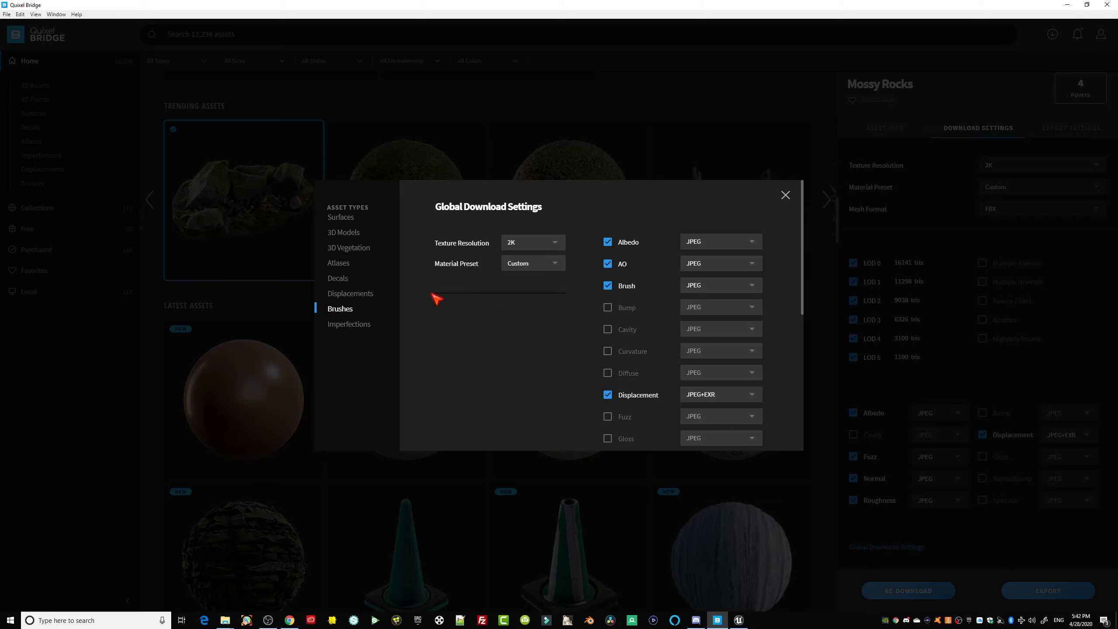
pyautogui.click(366, 325)
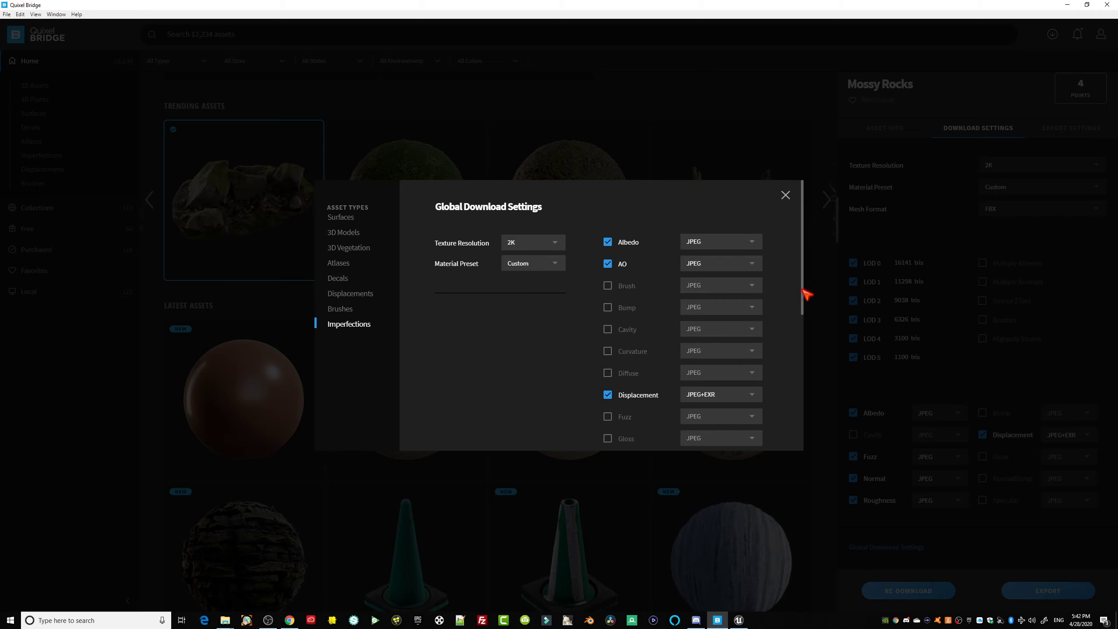
pyautogui.moveTo(804, 295); pyautogui.dragTo(789, 199)
pyautogui.click(786, 196)
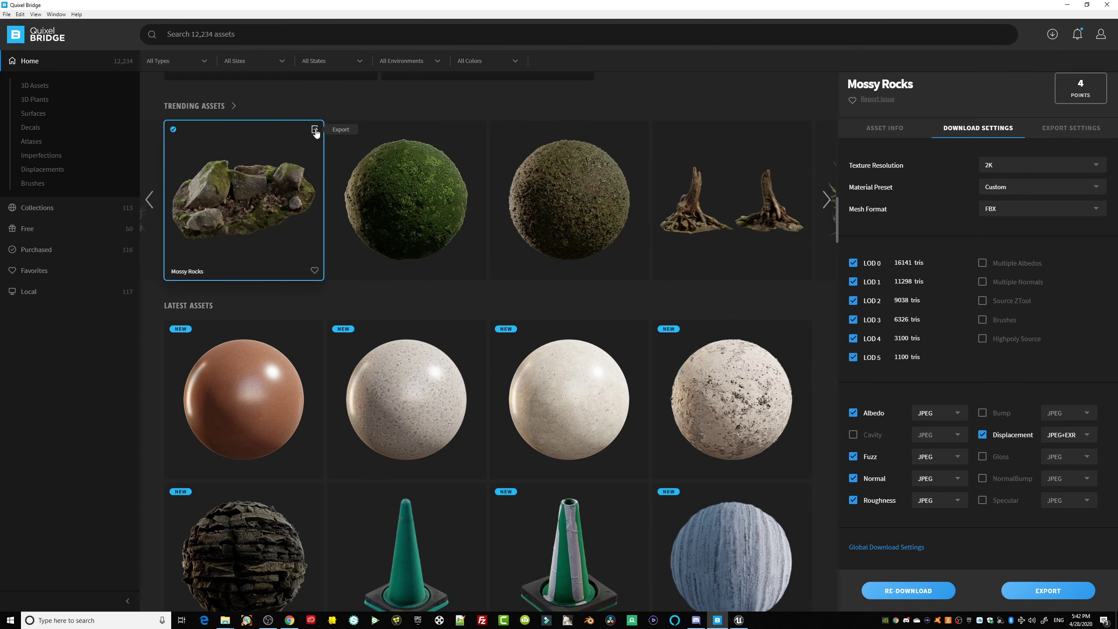
# Compare the asset info and available settings of Mossy Rocks with those of Clover Patches On Grass 2x2 M.
pyautogui.click(315, 130)
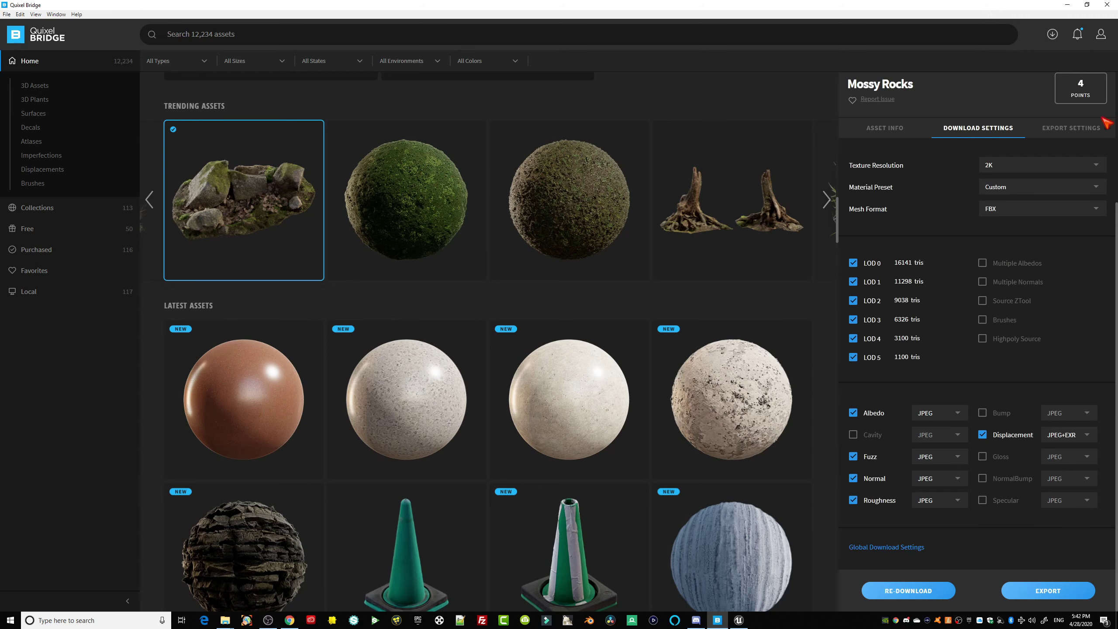
pyautogui.click(371, 206)
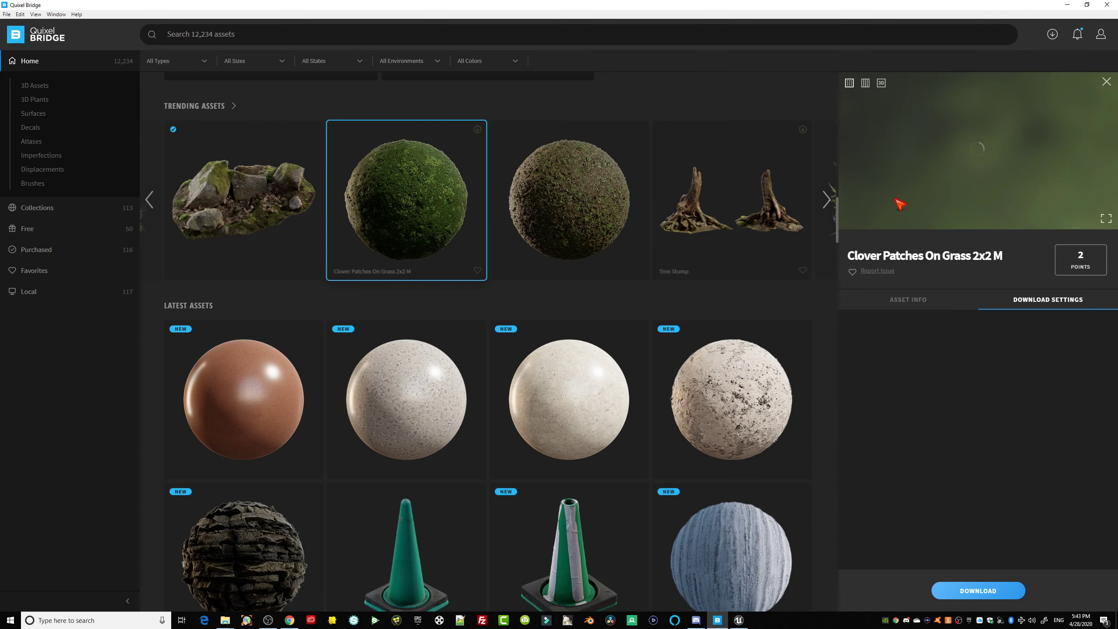
pyautogui.click(286, 190)
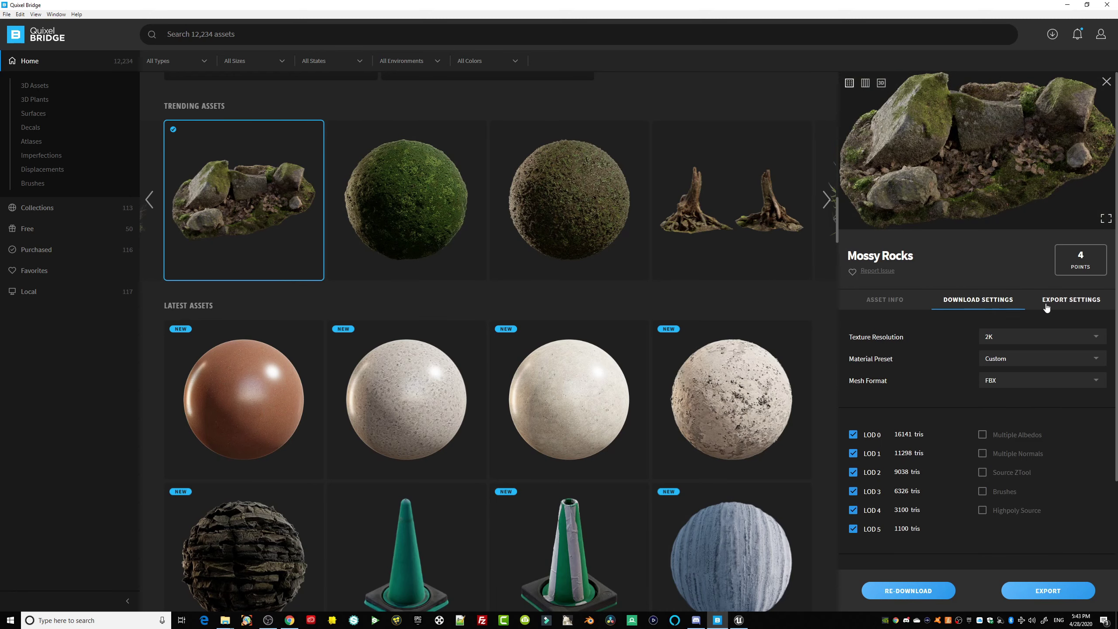
pyautogui.click(895, 303)
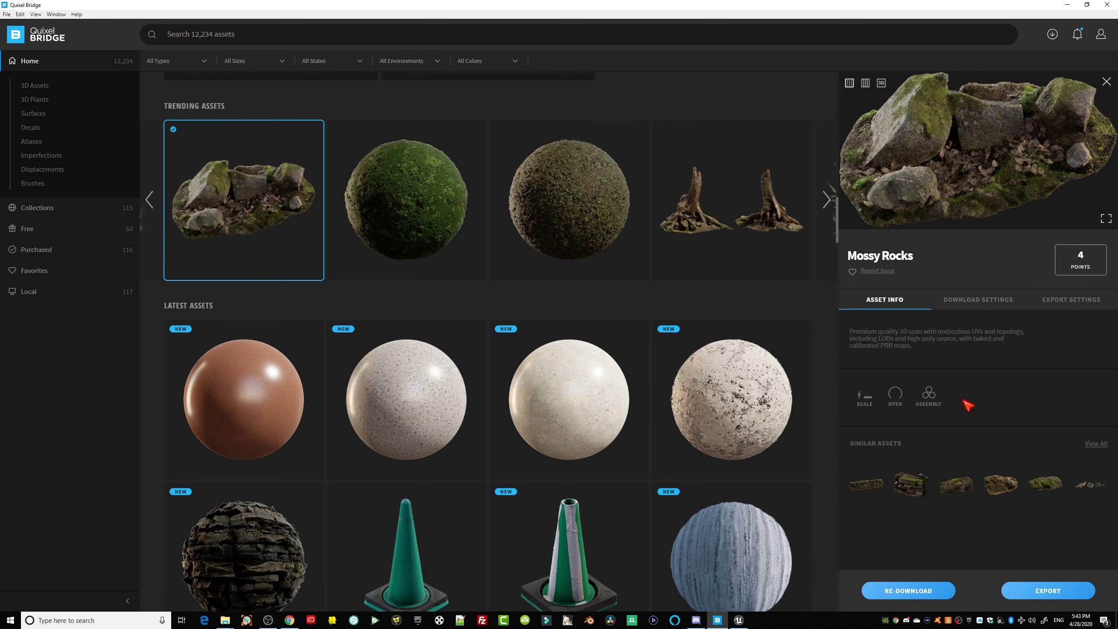
pyautogui.click(1067, 303)
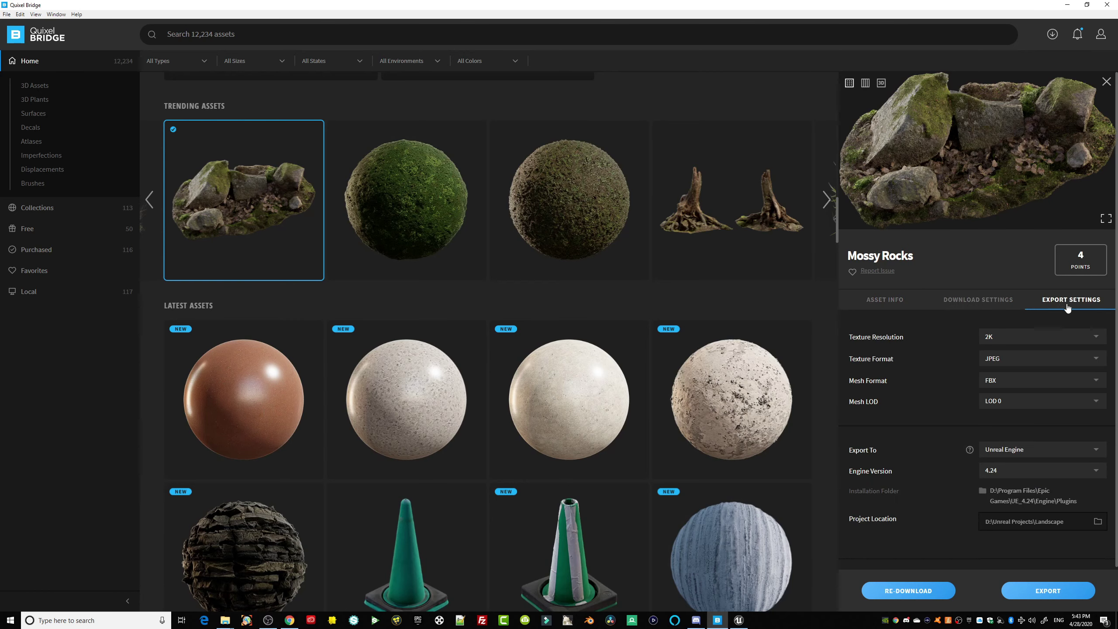
pyautogui.click(442, 200)
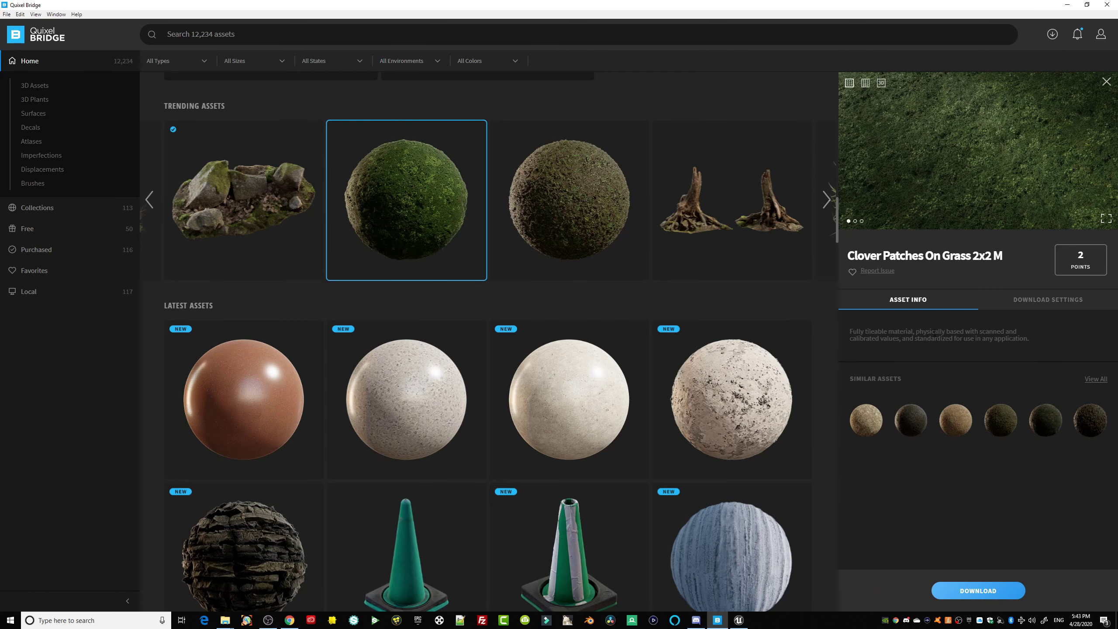
pyautogui.click(254, 196)
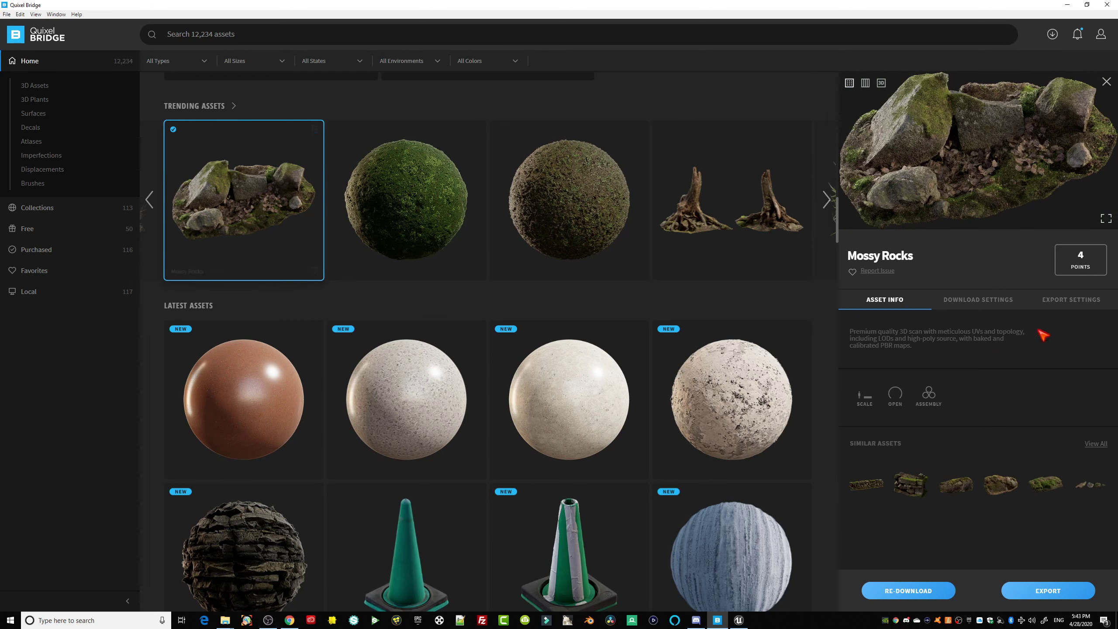
# Open the global export settings from the Mossy Rocks export settings and change the texture resolution for 3D Vegetation and Atlases.
pyautogui.click(1057, 304)
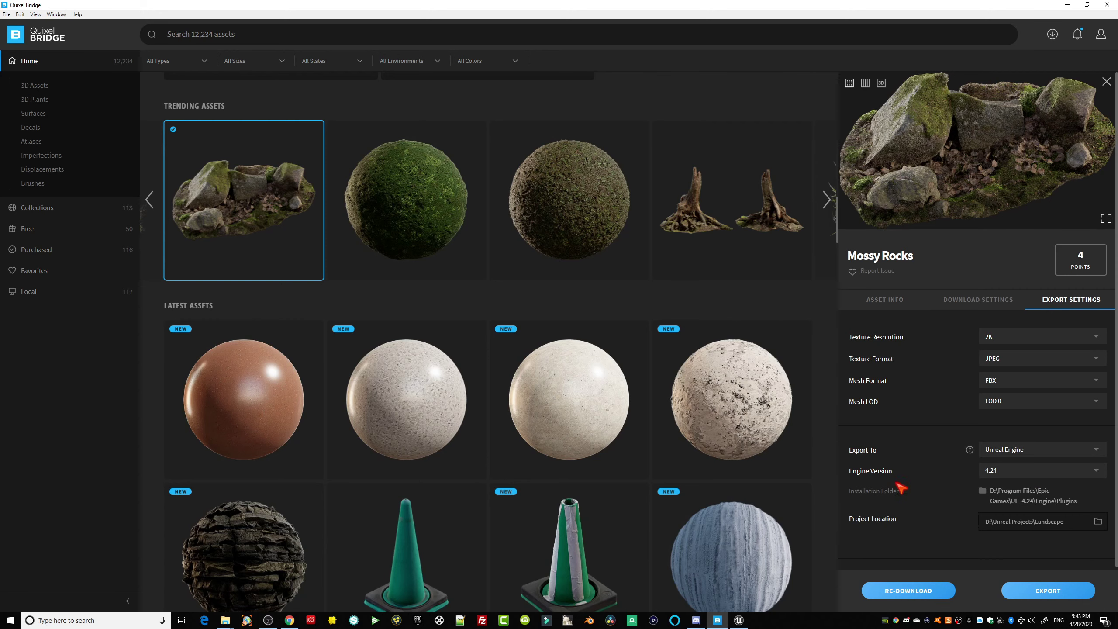
pyautogui.scroll(-1, 926, 490)
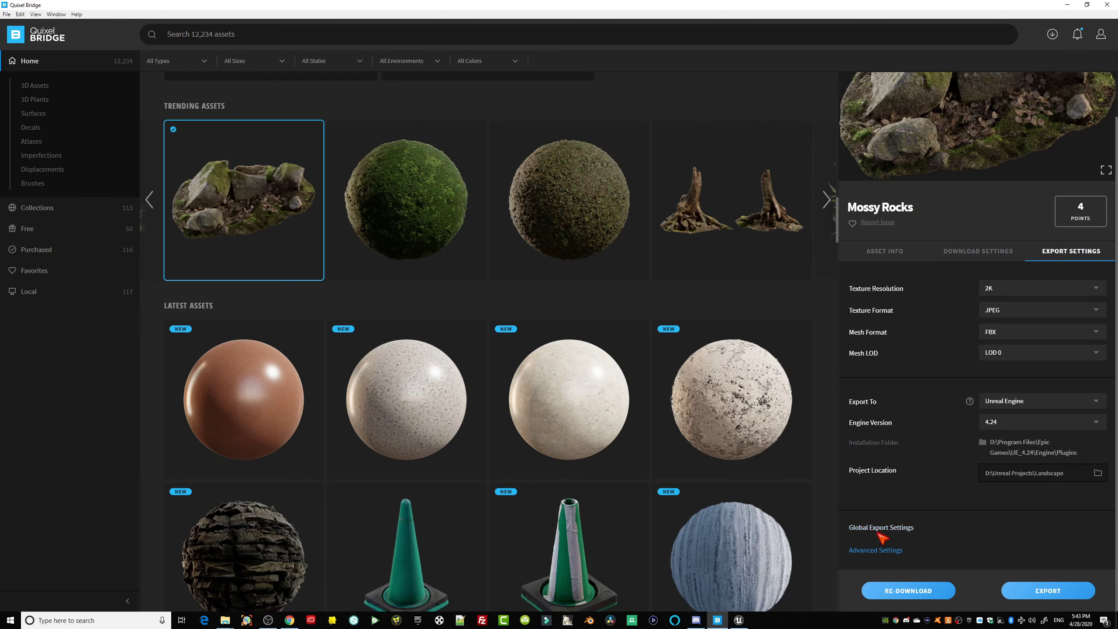
pyautogui.click(897, 535)
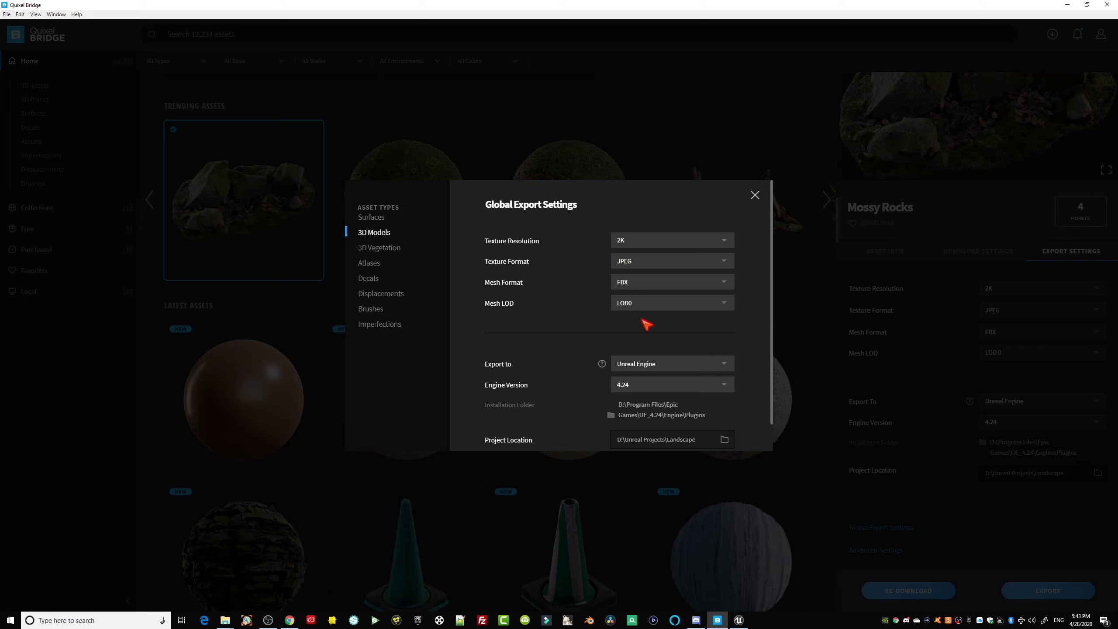
pyautogui.click(377, 249)
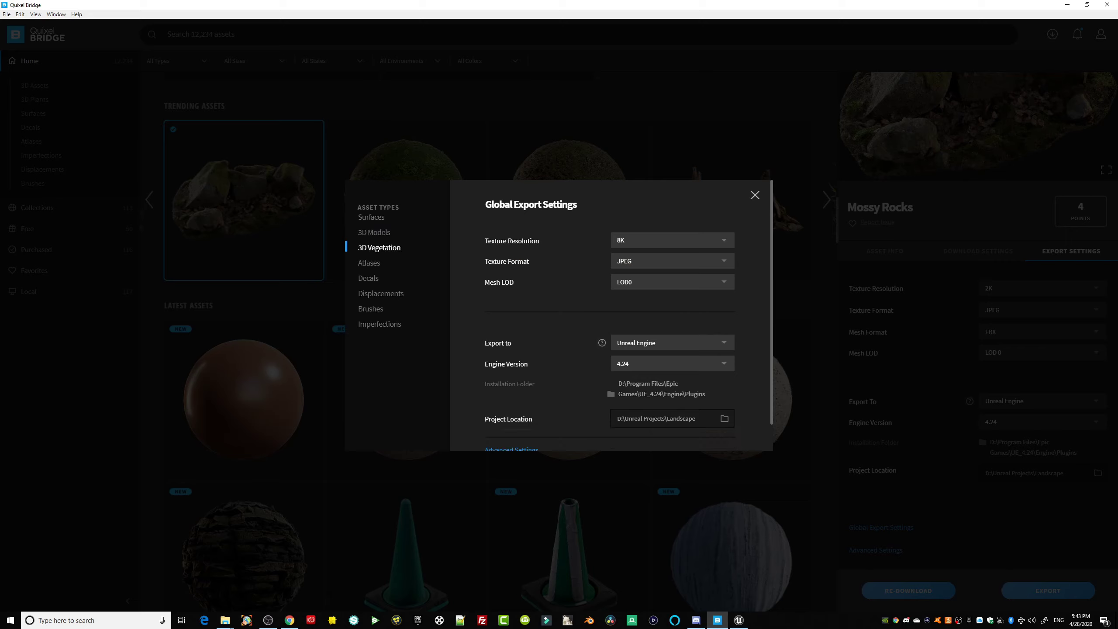
pyautogui.click(665, 242)
pyautogui.click(630, 266)
pyautogui.click(369, 264)
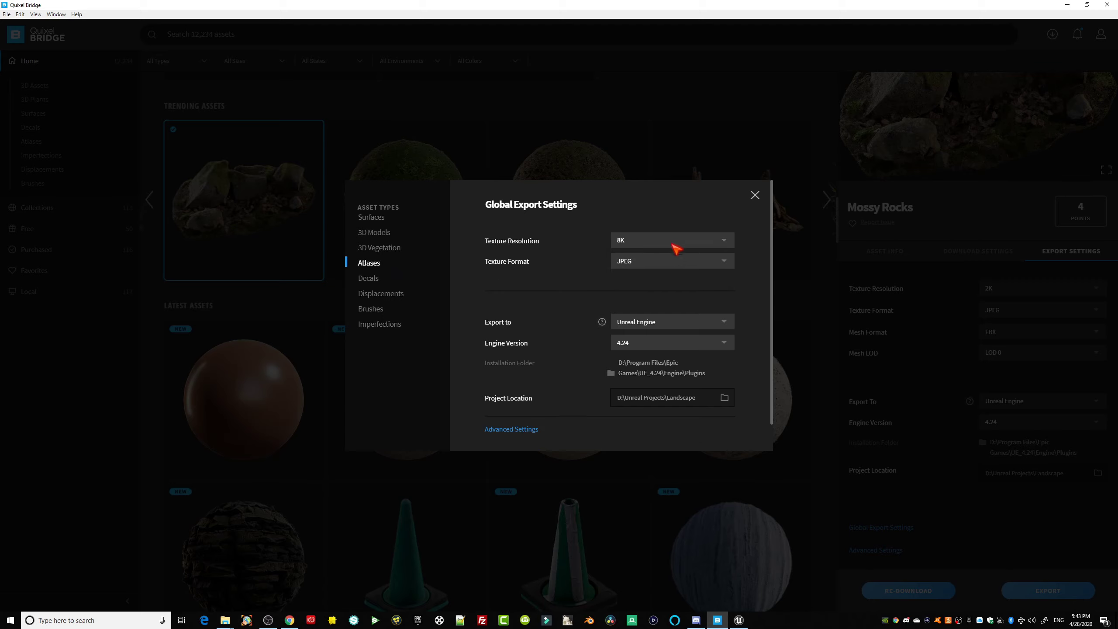
pyautogui.click(672, 242)
pyautogui.click(644, 258)
# Check the global export settings for Decals, Displacements, Brushes, Imperfections and Surfaces, and close them.
pyautogui.click(380, 282)
pyautogui.click(372, 293)
pyautogui.click(371, 310)
pyautogui.click(382, 328)
pyautogui.click(377, 219)
pyautogui.click(756, 196)
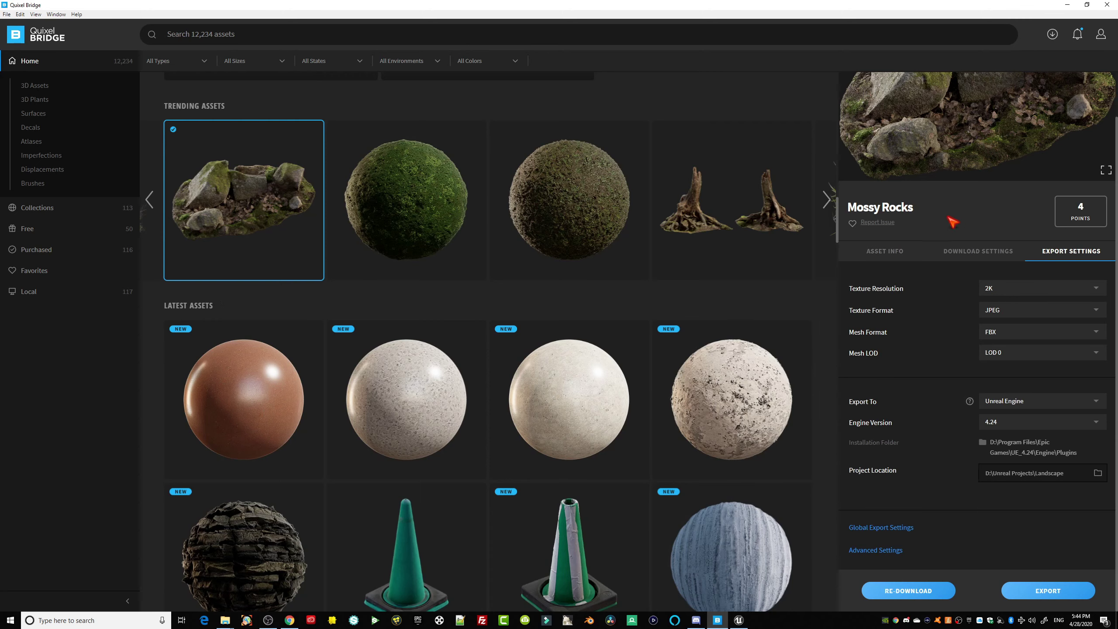
# Review the asset info, download settings and export settings of Mossy Rocks.
pyautogui.scroll(2, 948, 222)
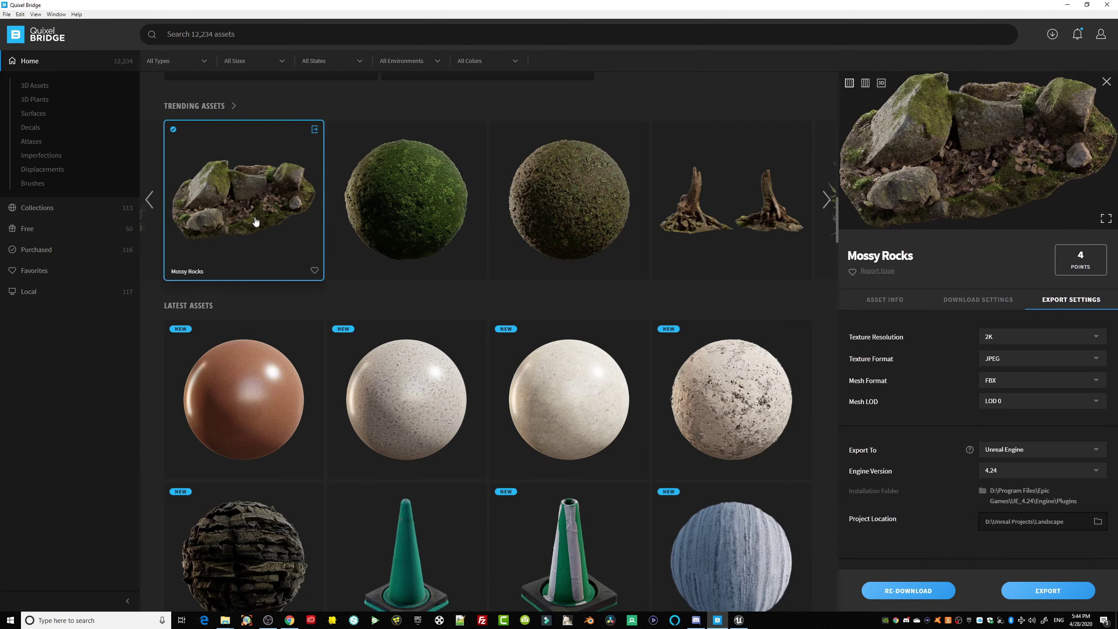
pyautogui.click(975, 300)
pyautogui.click(883, 299)
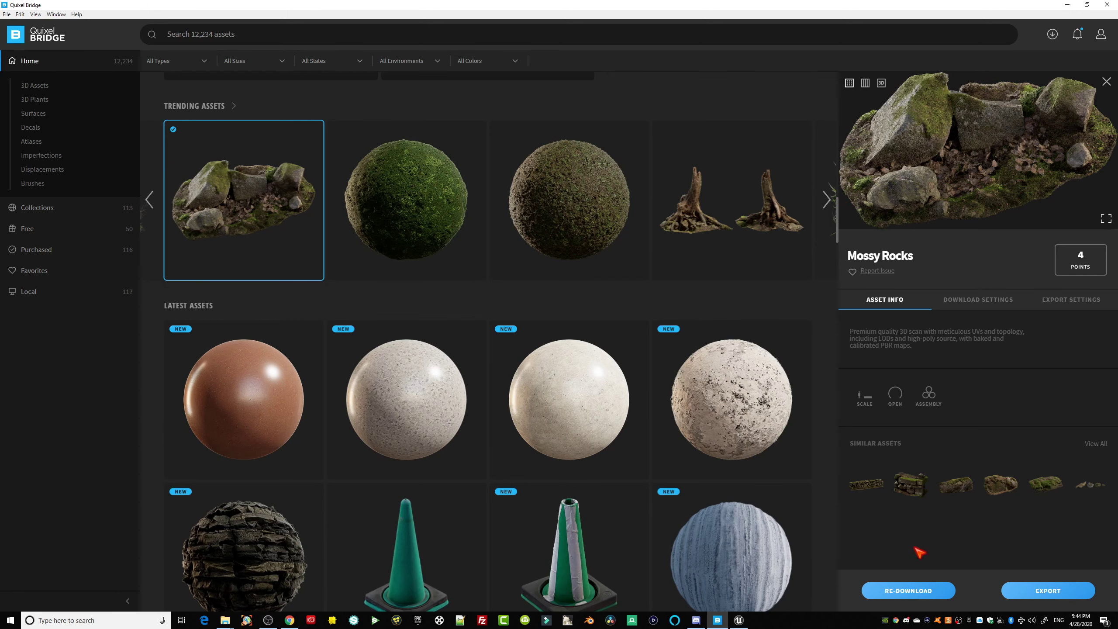
pyautogui.click(969, 304)
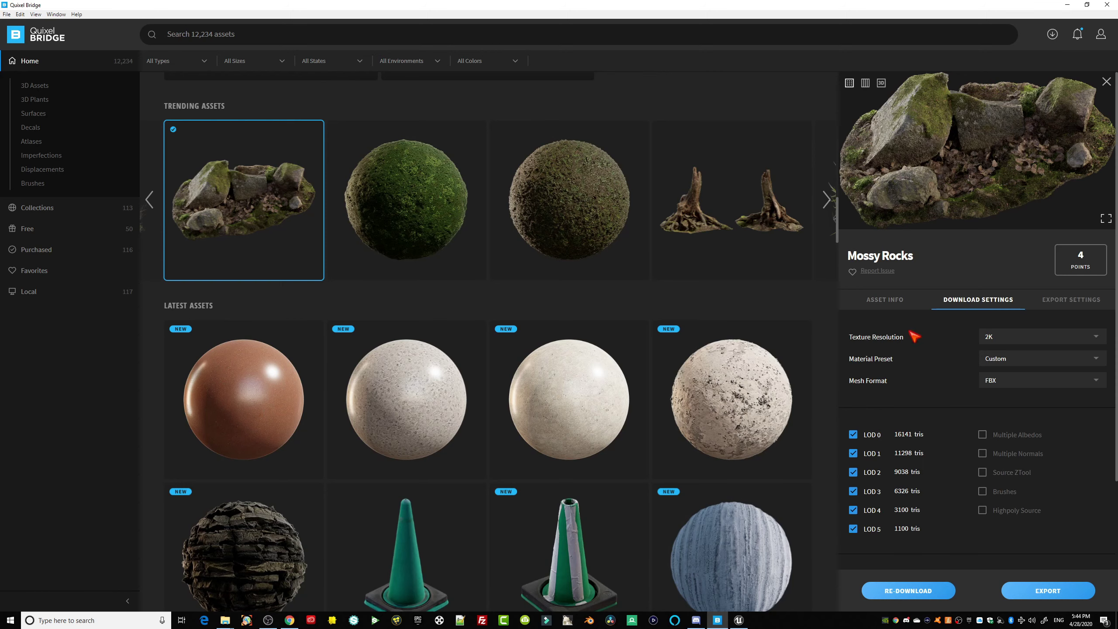
pyautogui.click(1074, 303)
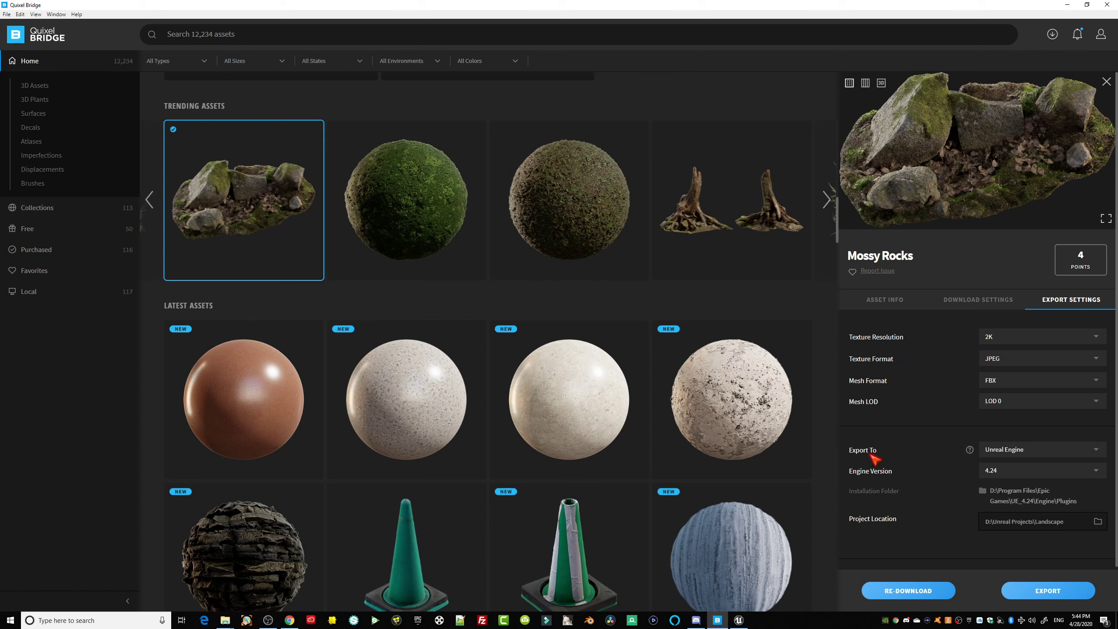
# Set the Mossy Rocks export target to Unreal Engine and the engine version to 4.24.
pyautogui.click(1013, 454)
pyautogui.click(1013, 357)
pyautogui.click(1025, 471)
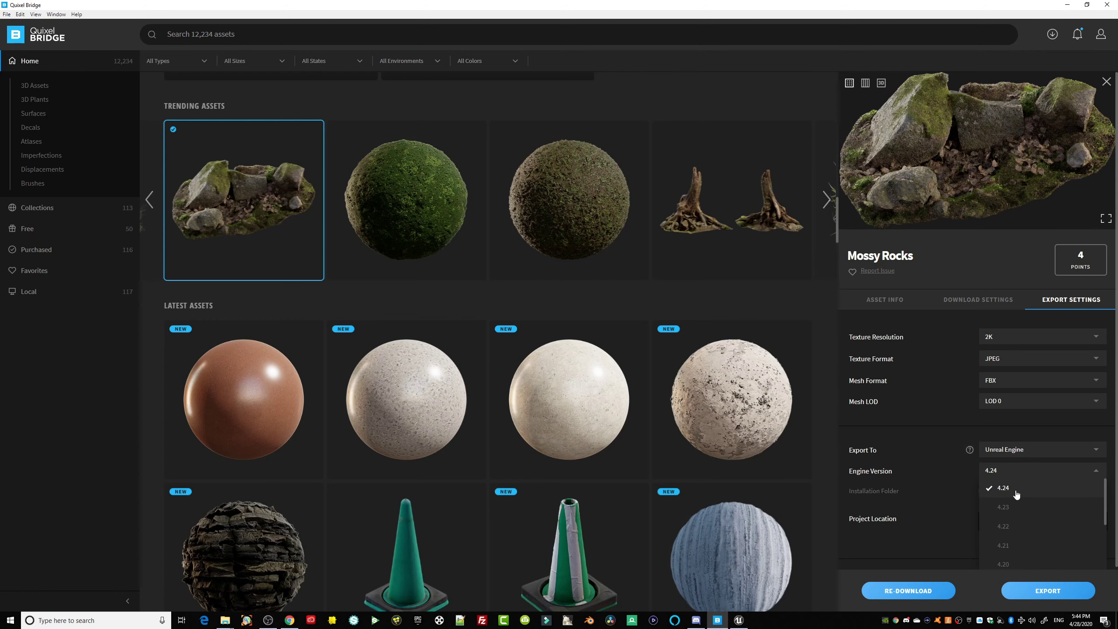
pyautogui.click(1017, 494)
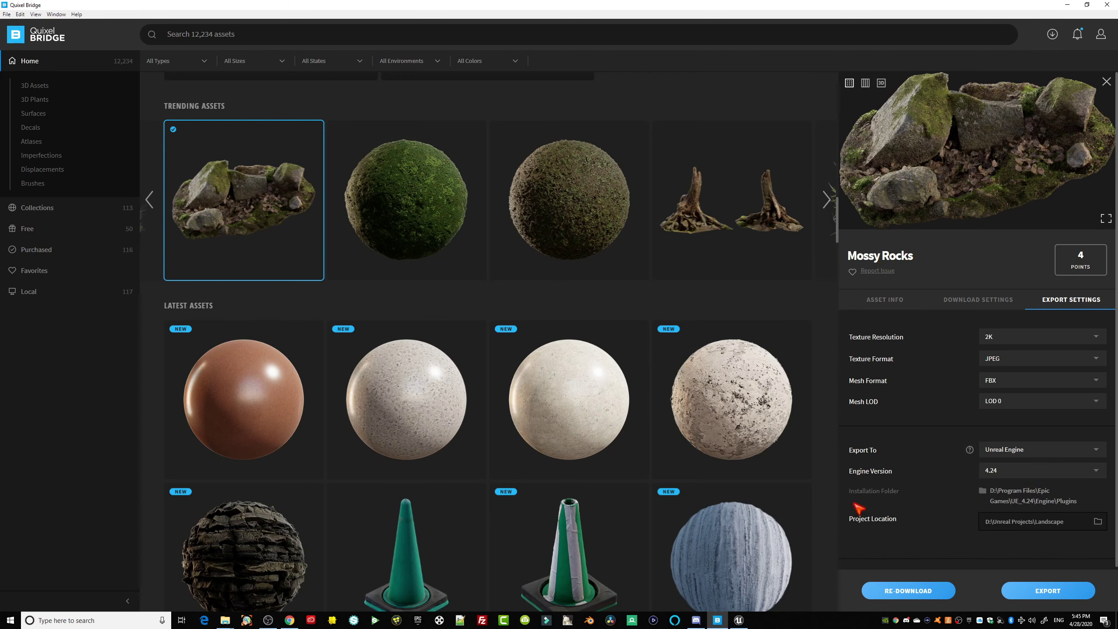
# Set the plugin installation folder to D:\Program Files\Epic Games\UE_4.24\Engine\Plugins.
pyautogui.click(1029, 504)
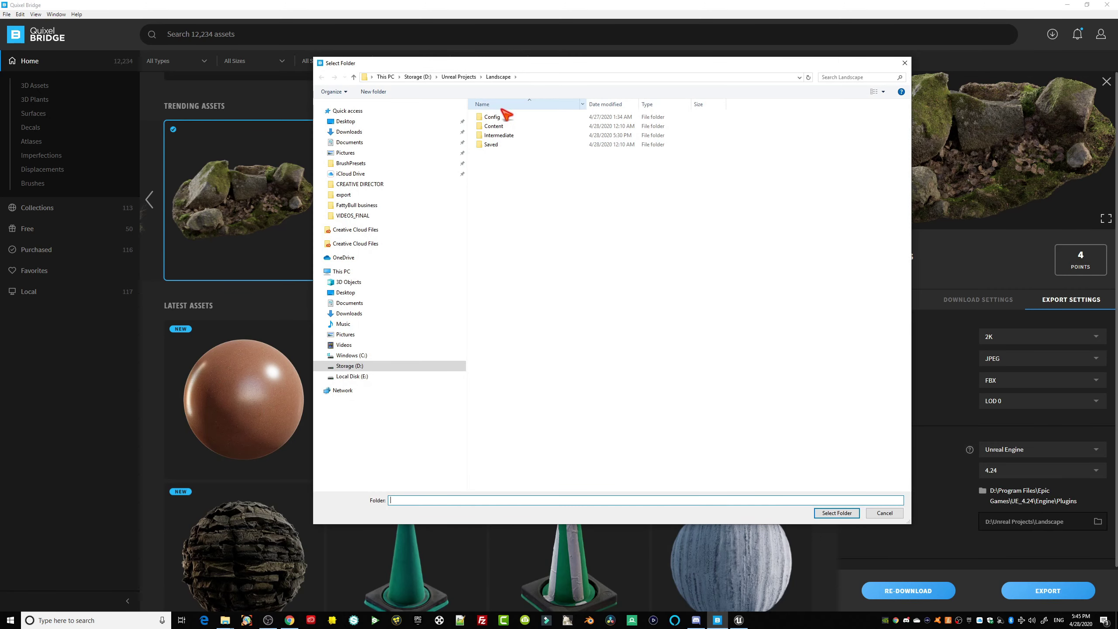
pyautogui.click(905, 63)
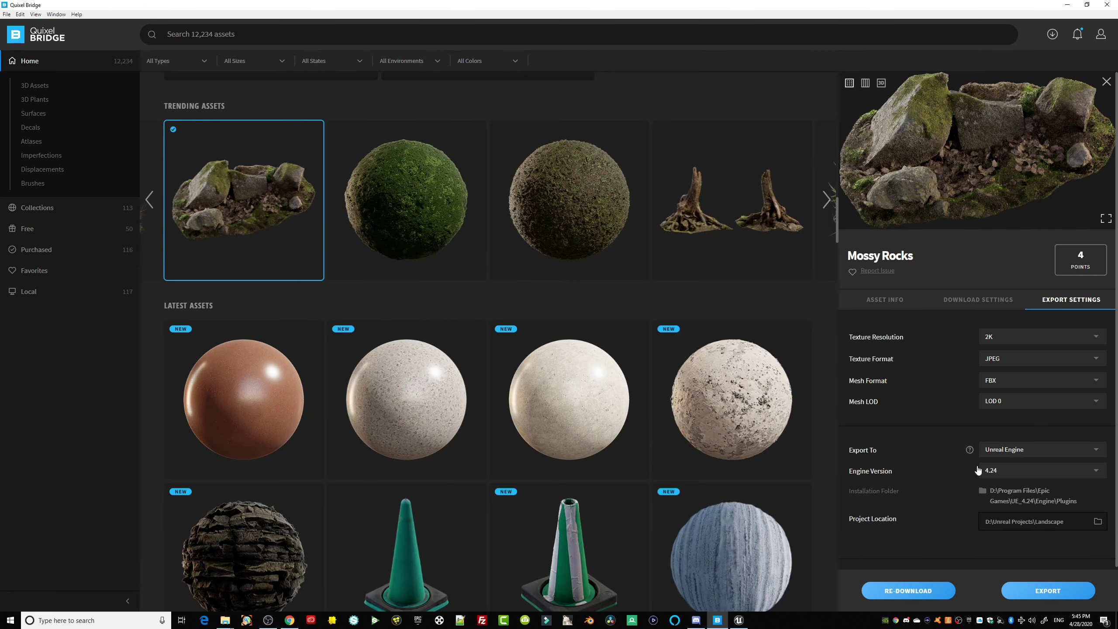
pyautogui.click(1051, 506)
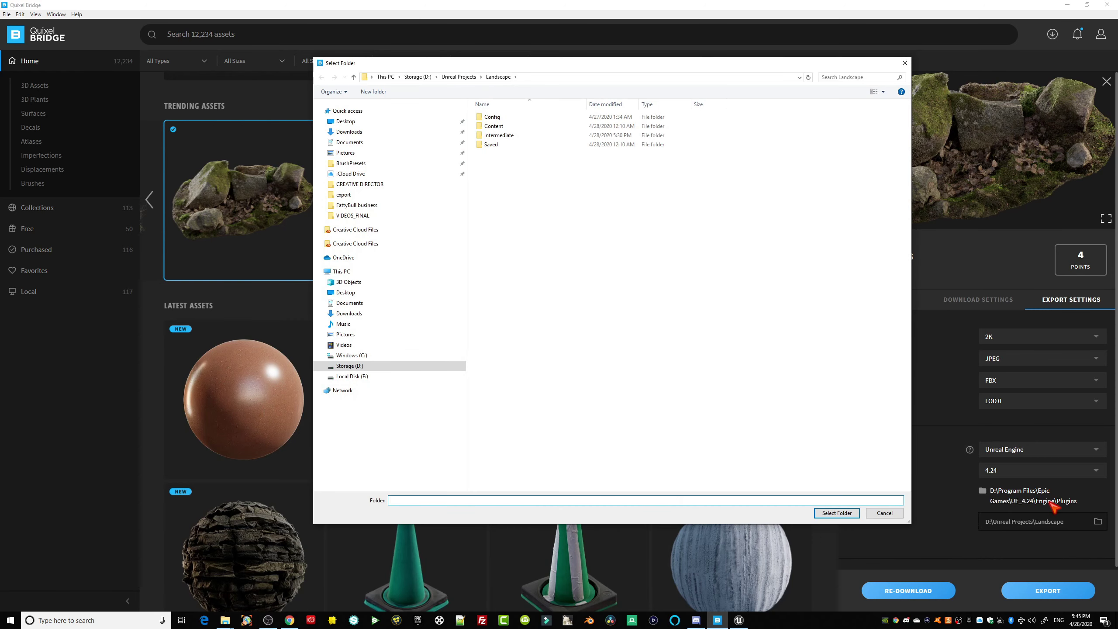
pyautogui.click(358, 366)
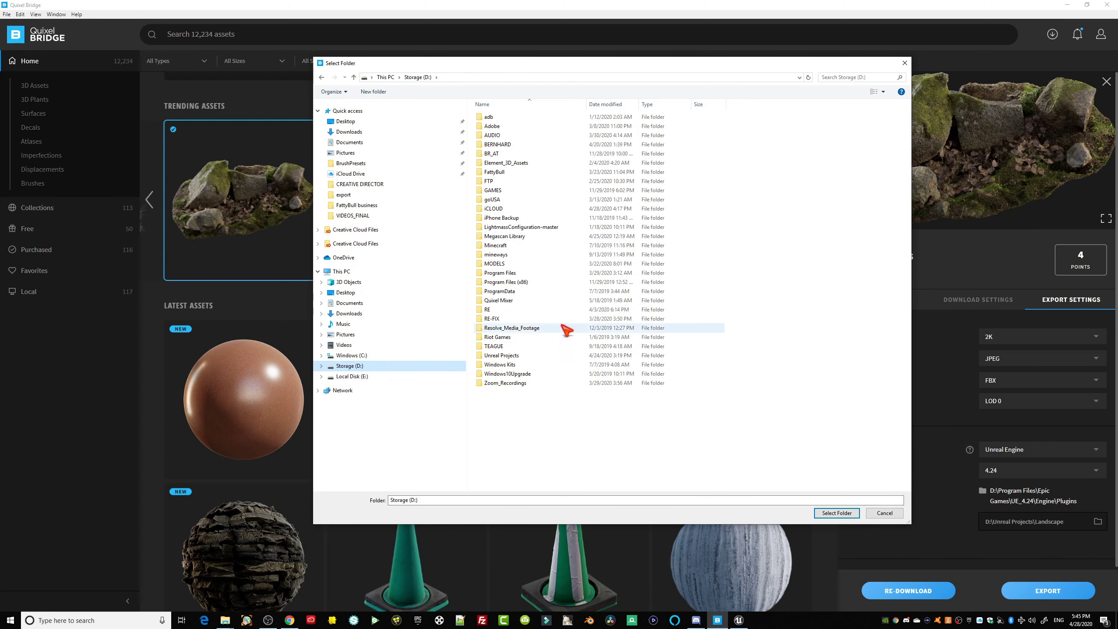
pyautogui.doubleClick(499, 274)
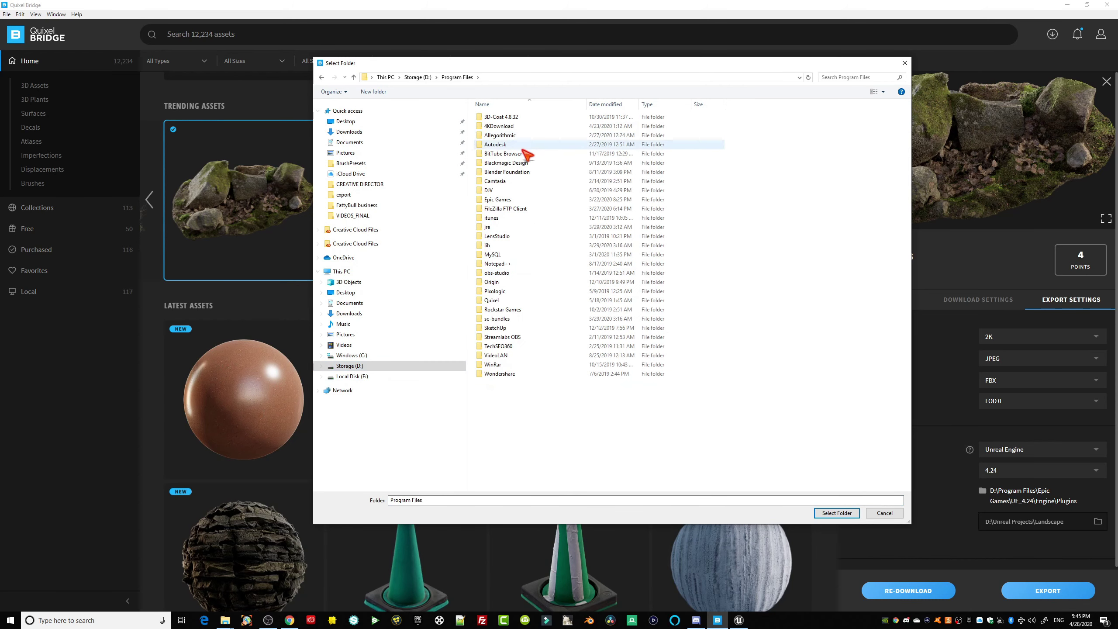
pyautogui.doubleClick(496, 200)
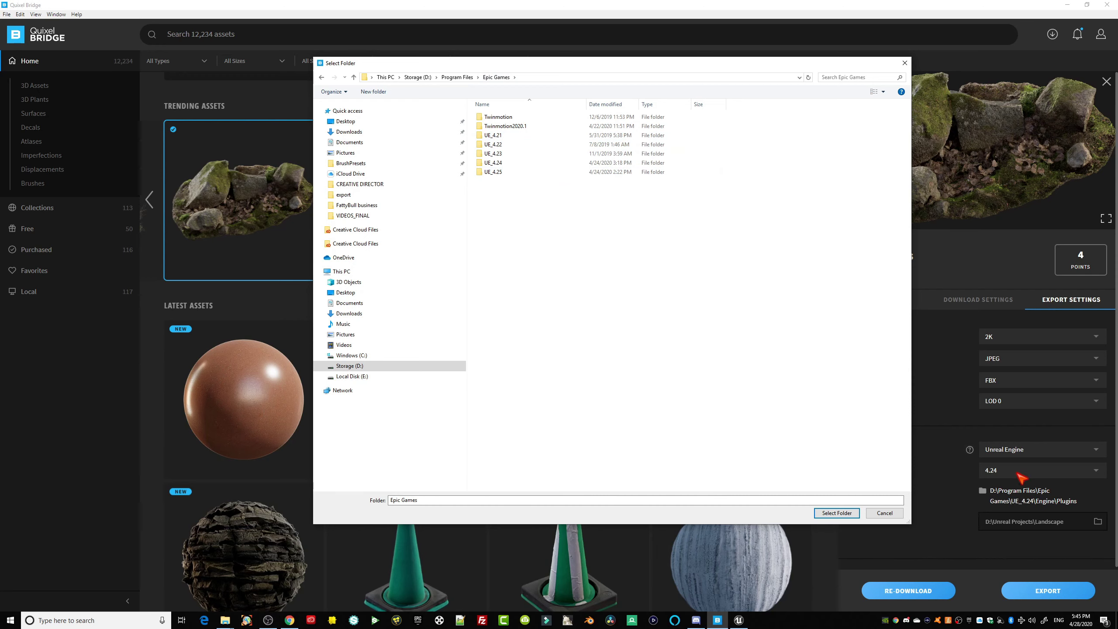
pyautogui.doubleClick(496, 164)
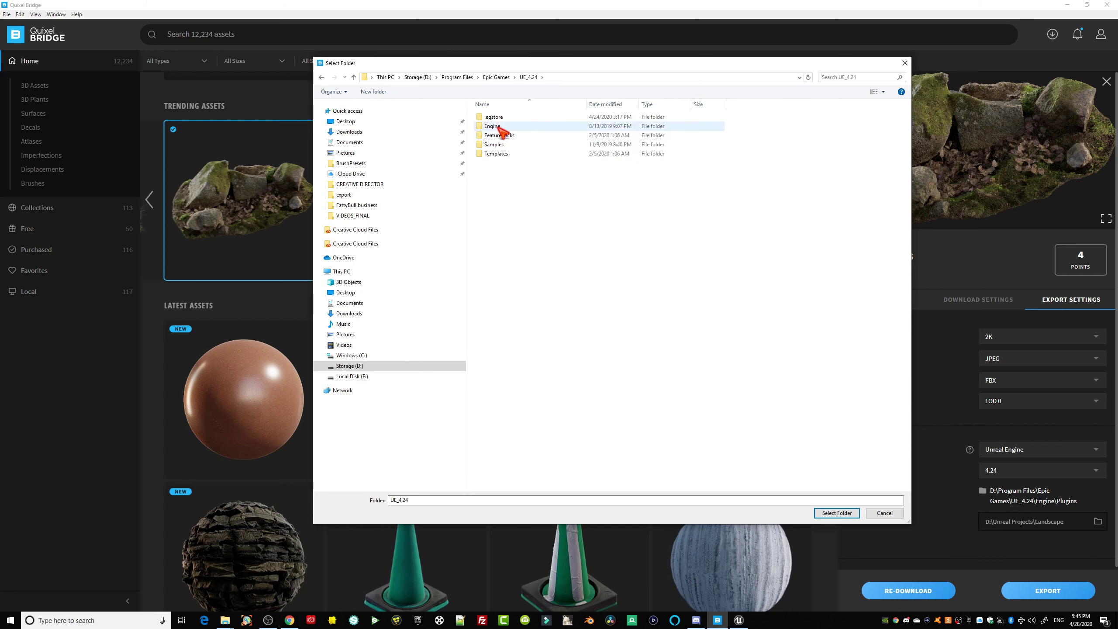
pyautogui.click(490, 127)
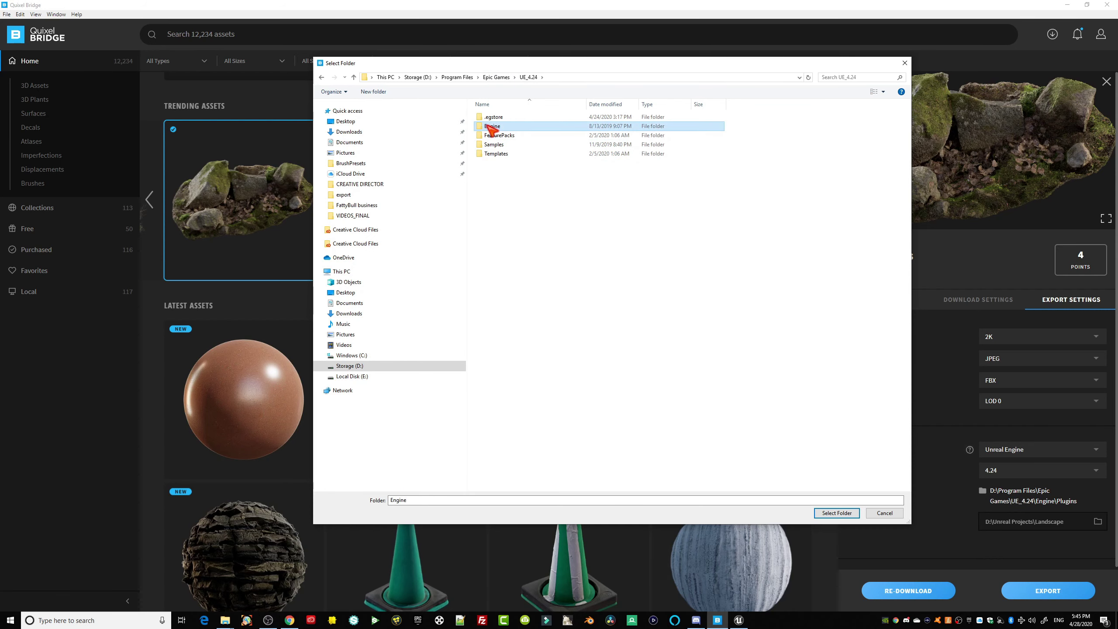
pyautogui.click(489, 127)
pyautogui.doubleClick(484, 126)
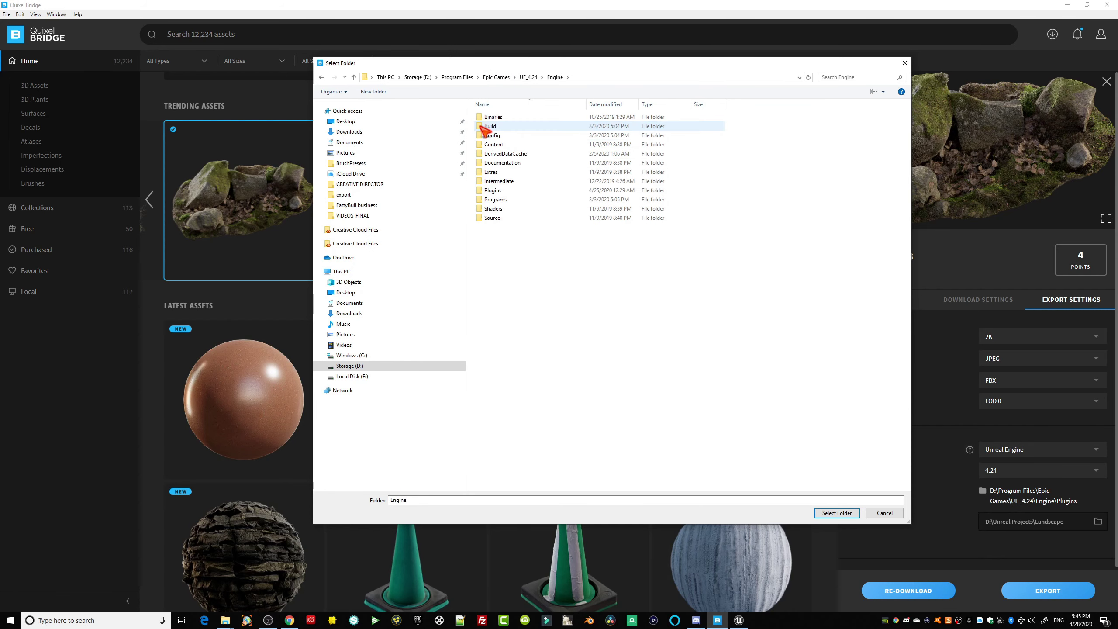
pyautogui.doubleClick(494, 190)
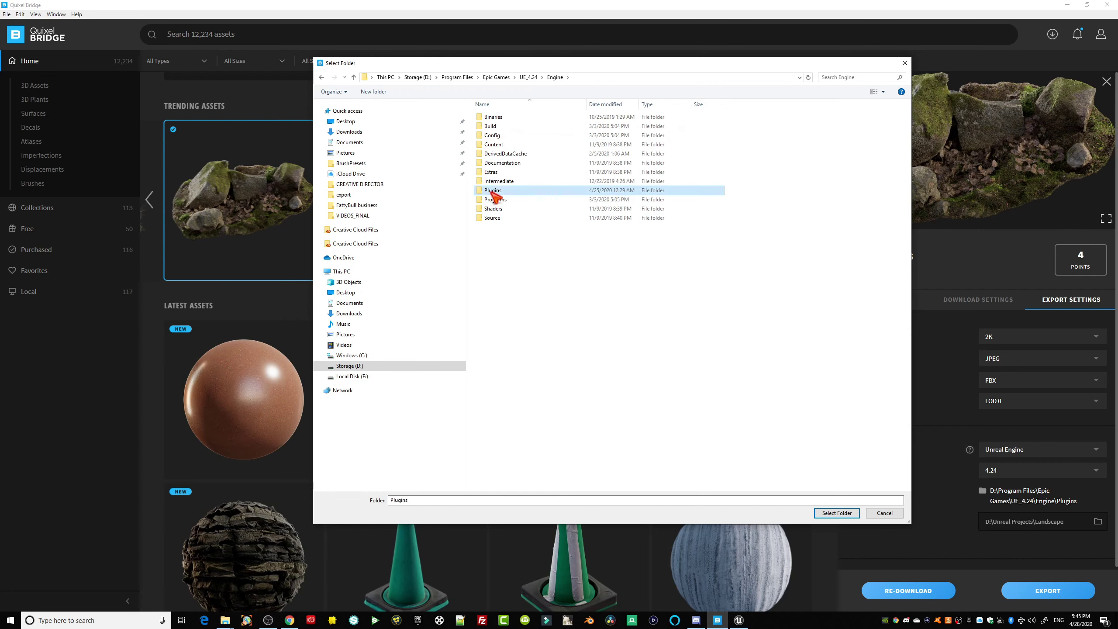
pyautogui.click(838, 514)
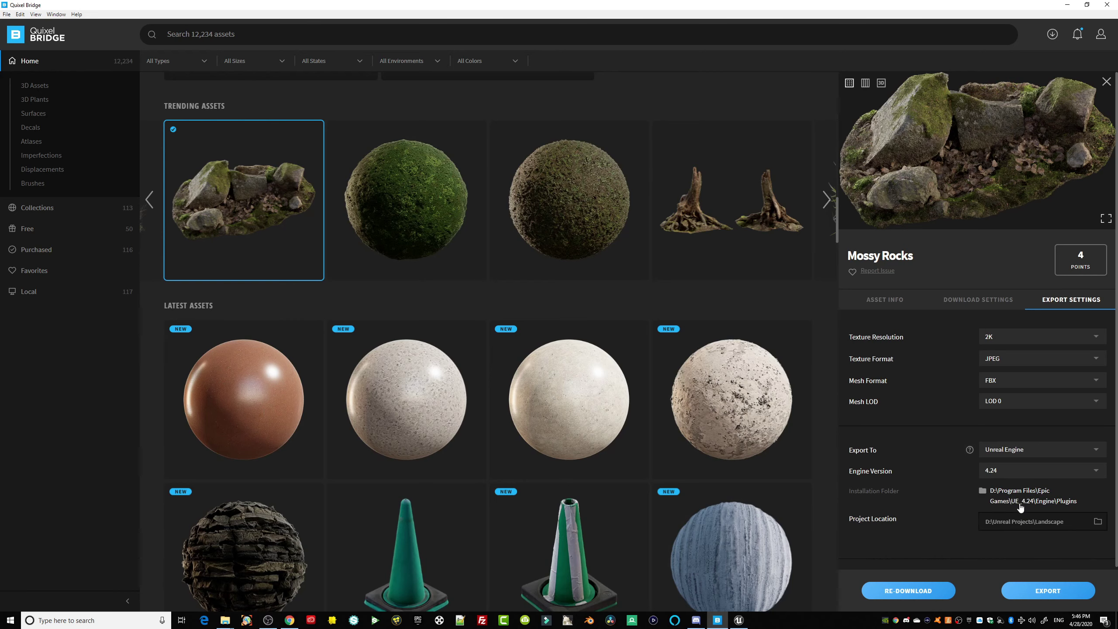
# Switch to Unreal Engine, examine the Megascans plugin settings, close them and return to Quixel Bridge.
pyautogui.click(739, 620)
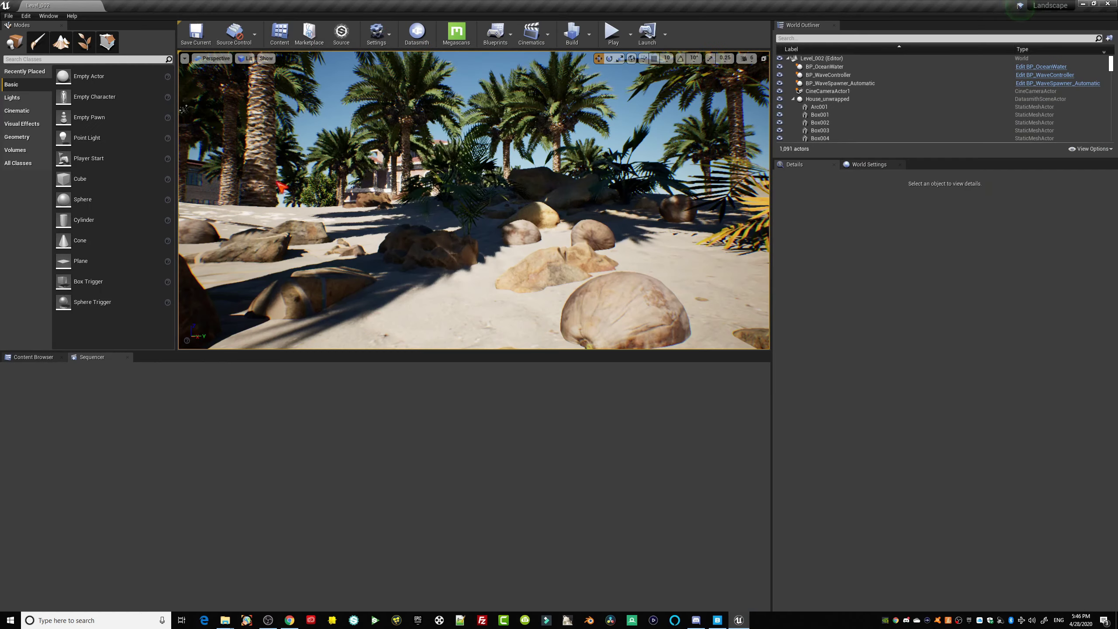
pyautogui.click(462, 44)
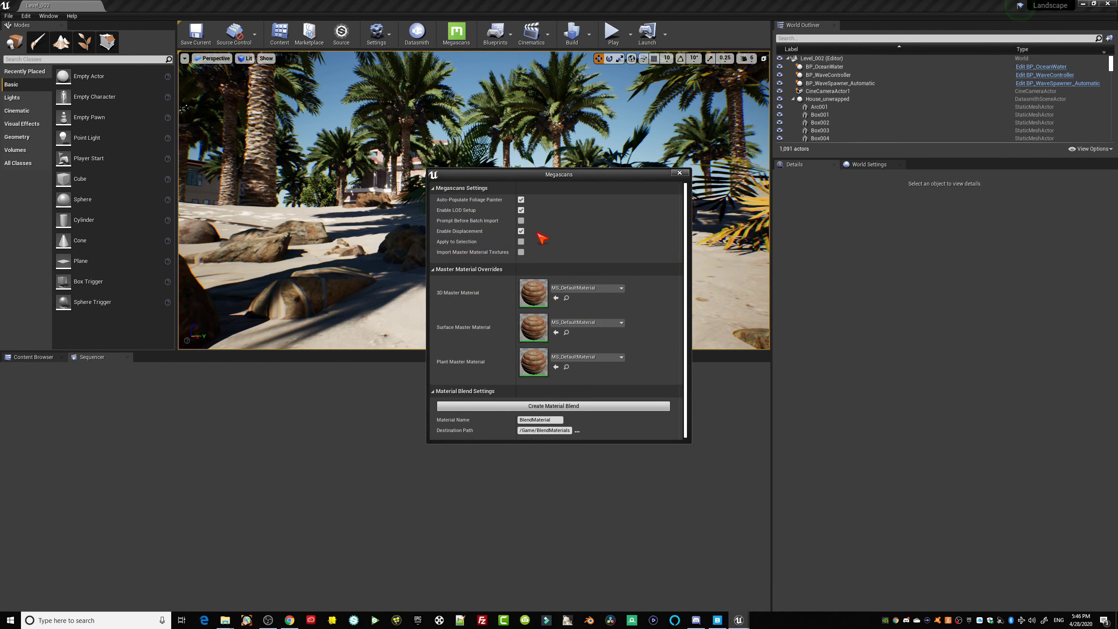
pyautogui.moveTo(551, 175); pyautogui.dragTo(253, 60)
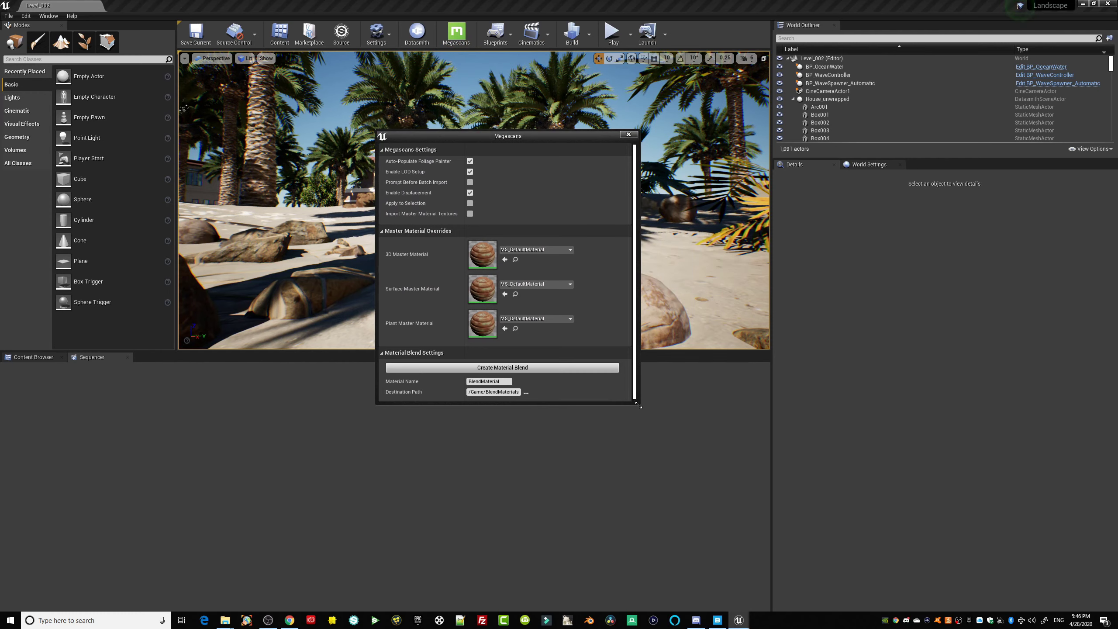
pyautogui.moveTo(638, 405); pyautogui.dragTo(788, 469)
pyautogui.click(781, 135)
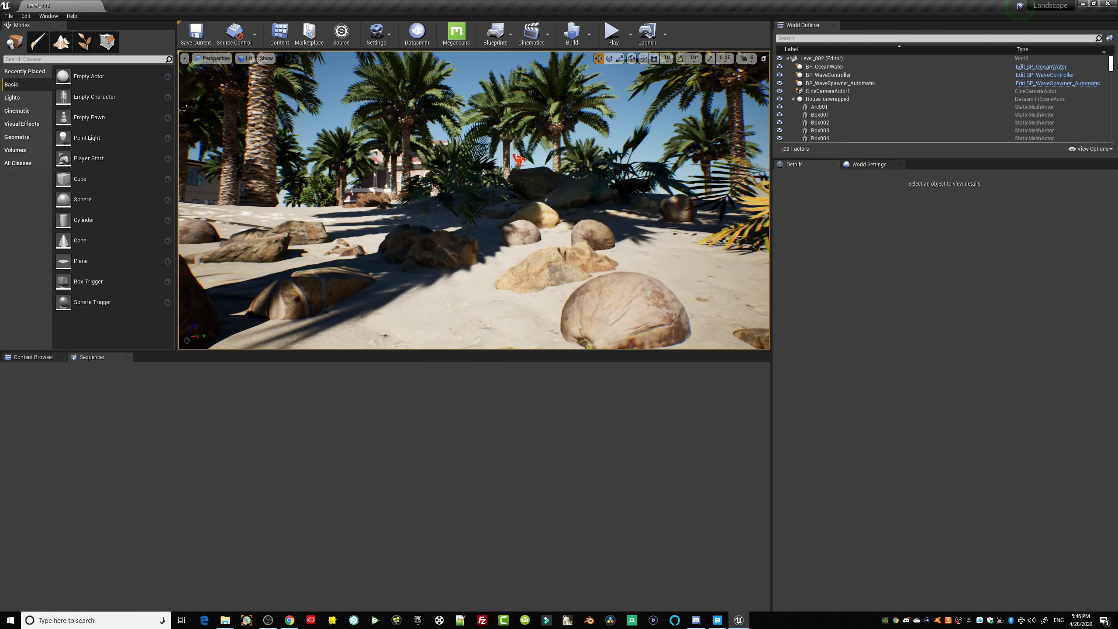
pyautogui.click(456, 43)
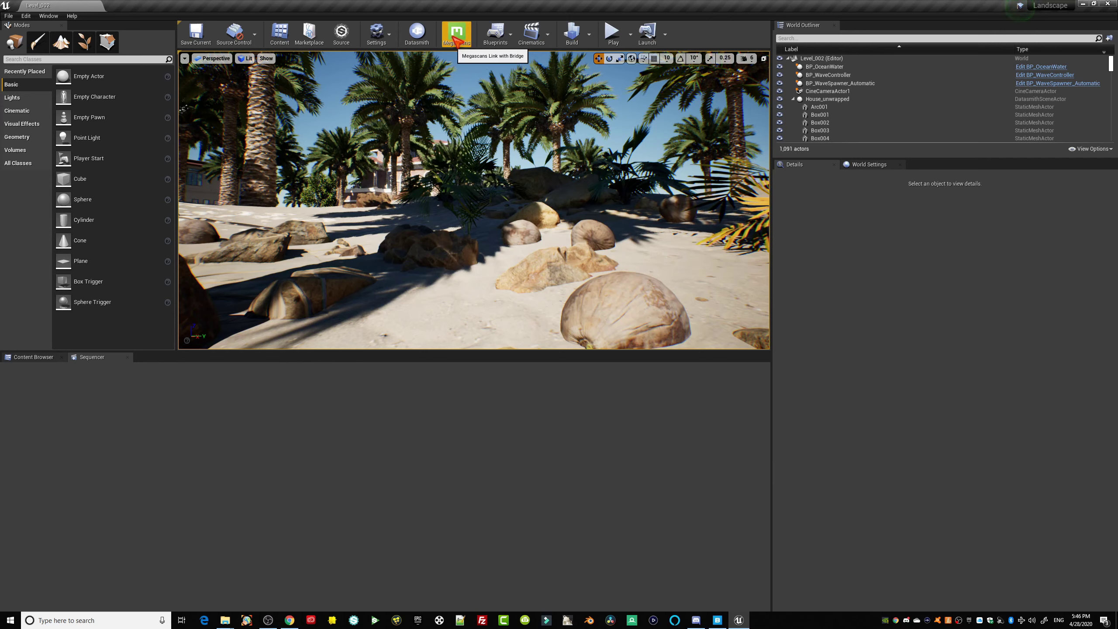
pyautogui.click(456, 40)
pyautogui.click(680, 173)
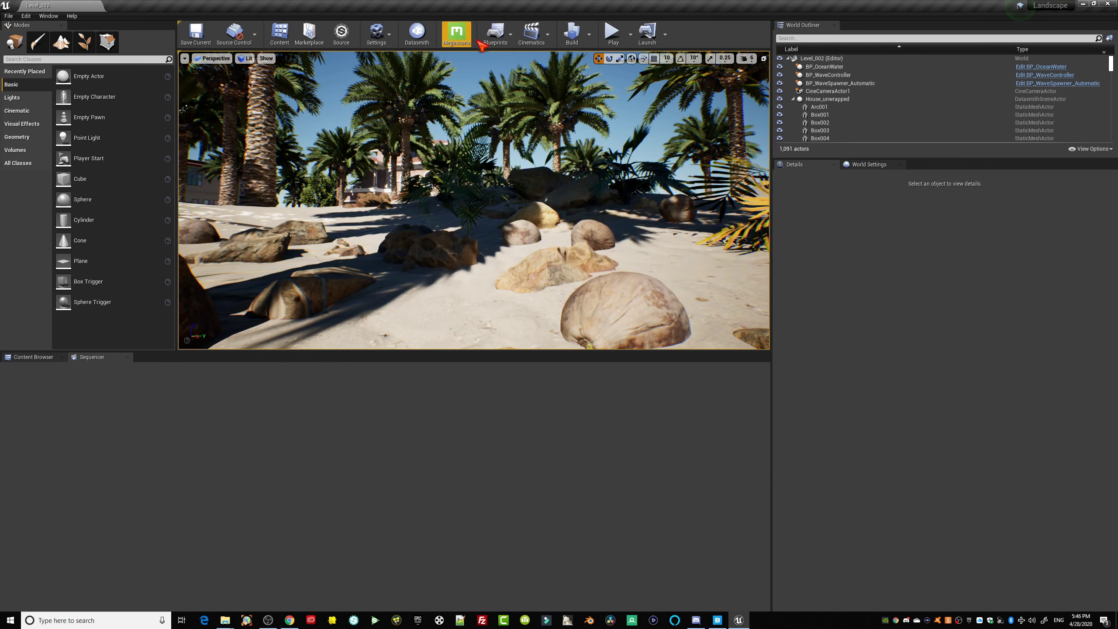
pyautogui.click(1083, 6)
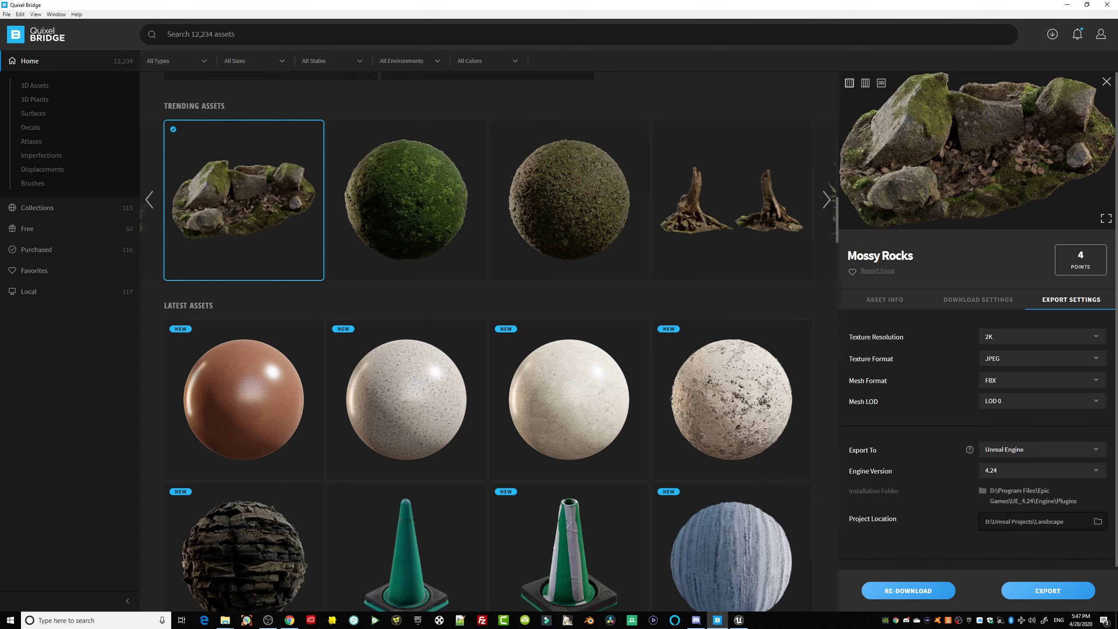
# Check the name of the project open in Unreal Engine and switch back to Quixel Bridge.
pyautogui.click(737, 621)
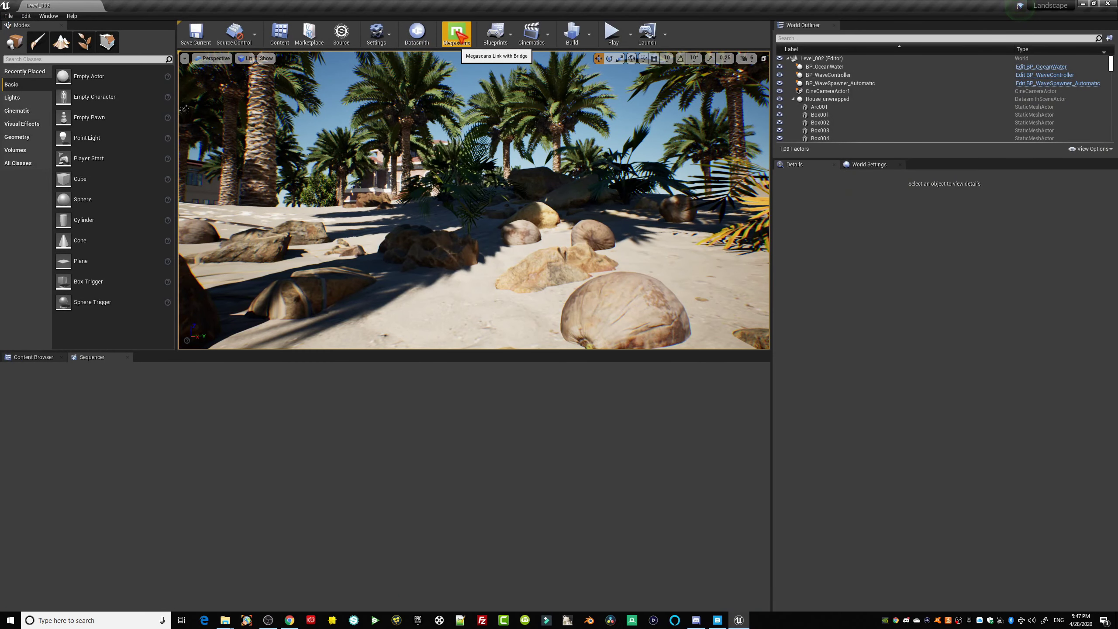
pyautogui.moveTo(1057, 14)
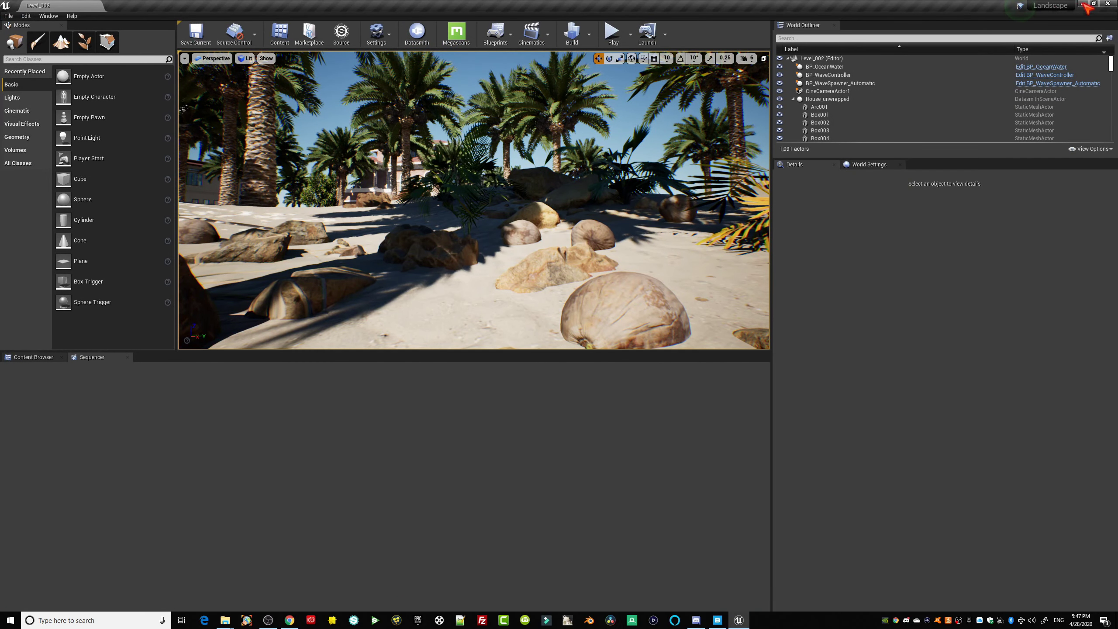
pyautogui.hotkey('alt', 'Tab')
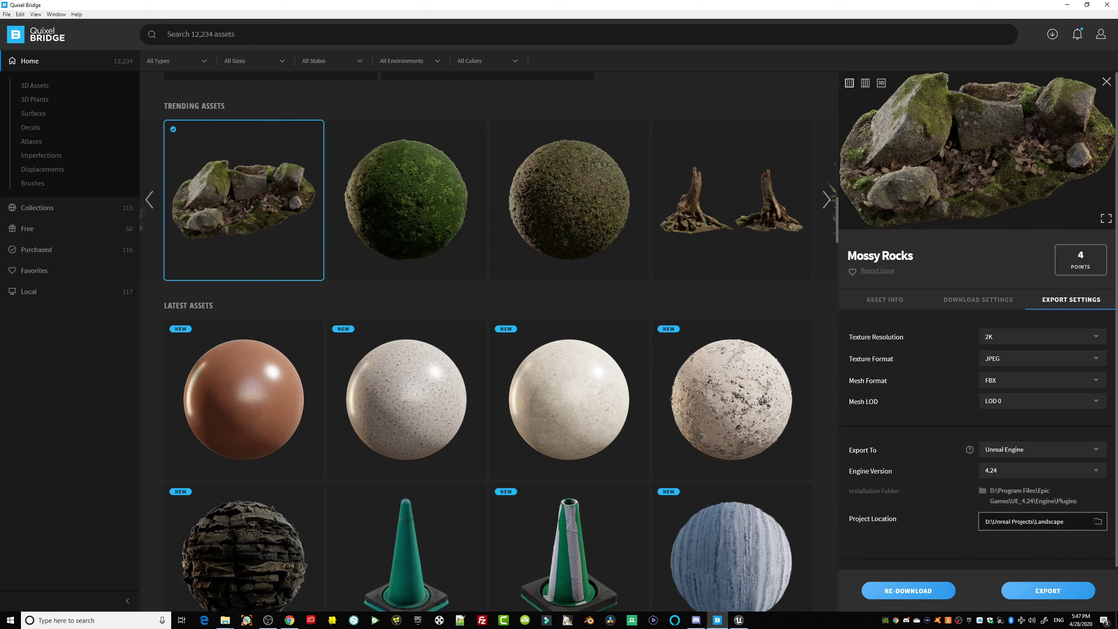
# Set the project location for the Mossy Rocks export to D:\Unreal Projects\Landscape.
pyautogui.click(1099, 522)
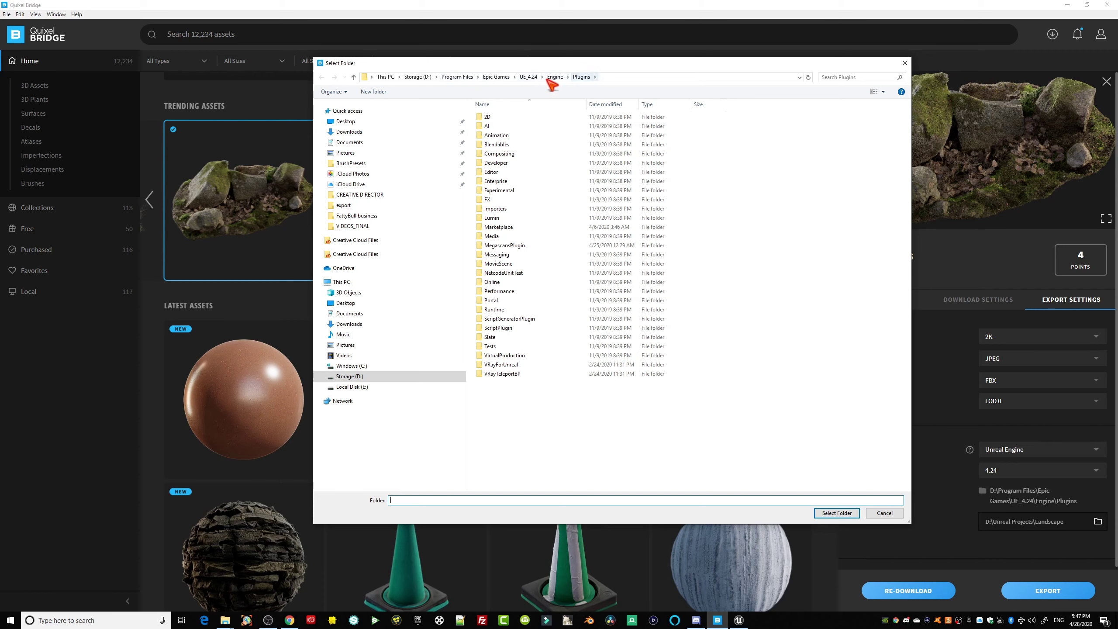
pyautogui.click(388, 377)
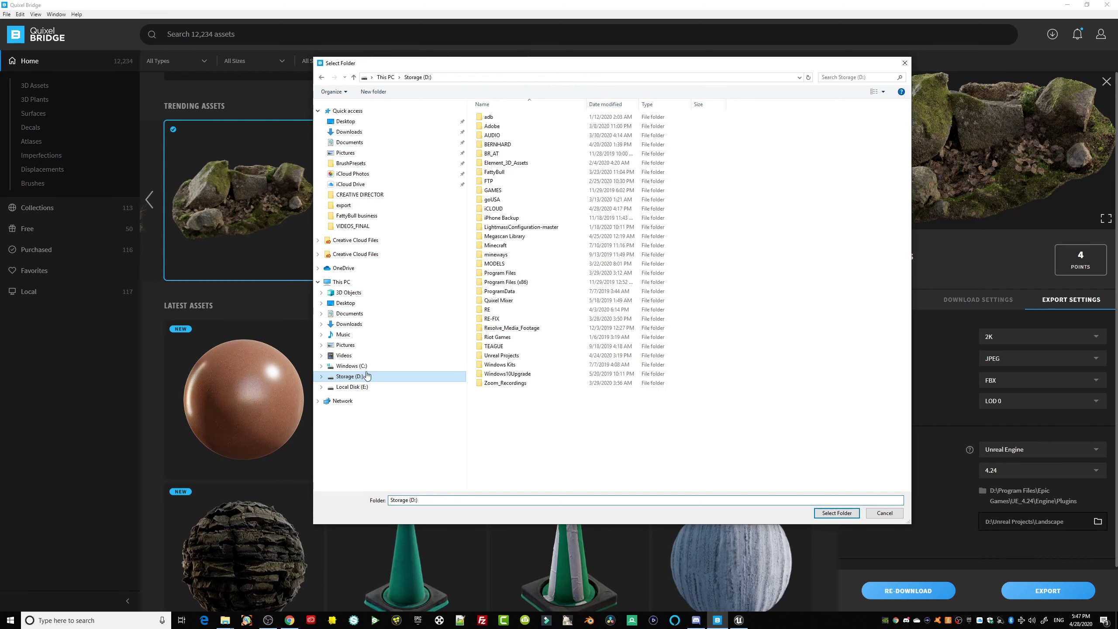
pyautogui.doubleClick(500, 355)
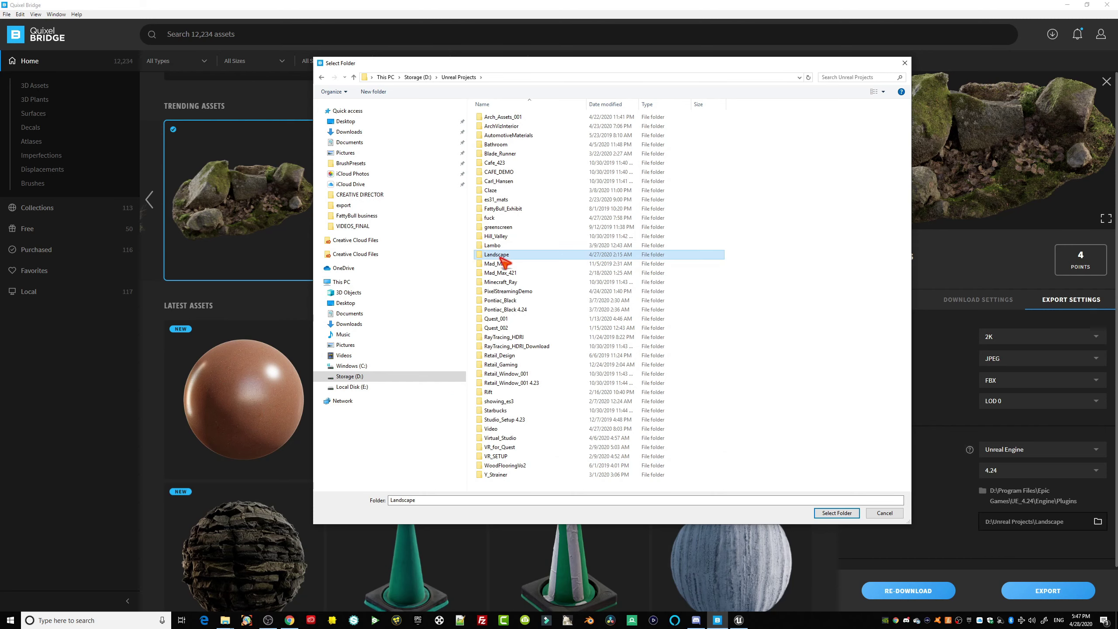
pyautogui.doubleClick(498, 255)
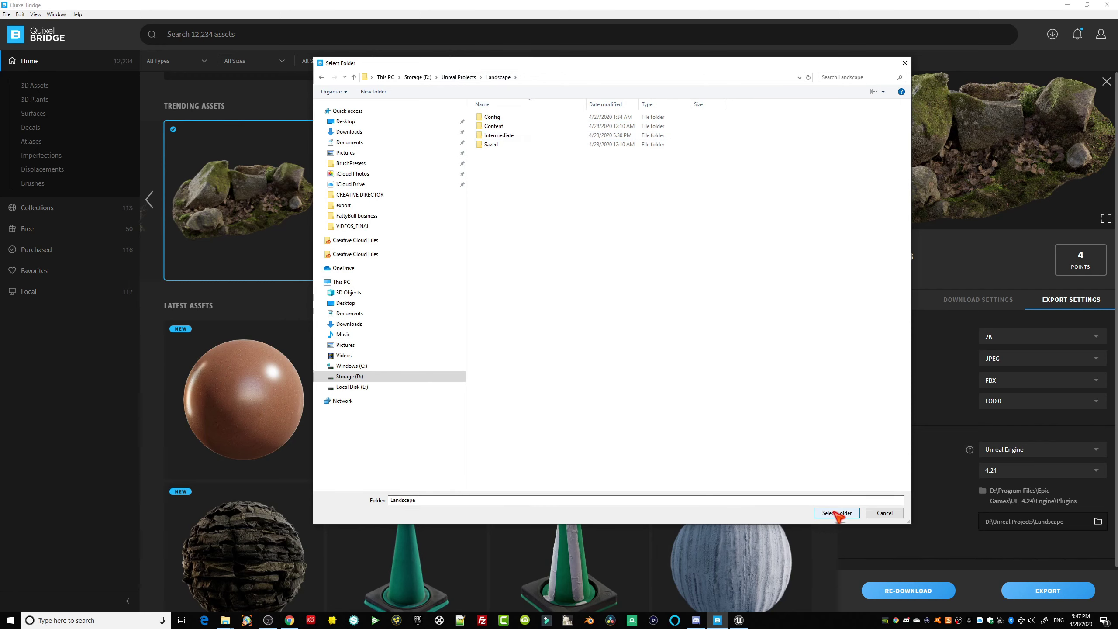
pyautogui.click(837, 514)
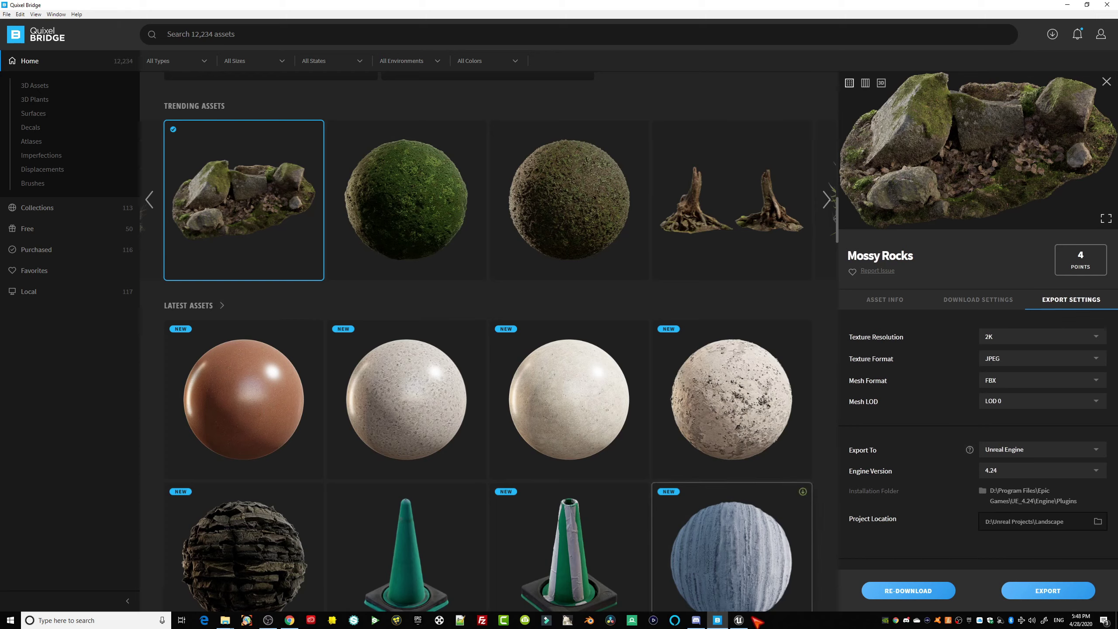
# Switch to Unreal Engine and examine the Megascans folder and its subfolders in the Content Browser.
pyautogui.click(739, 620)
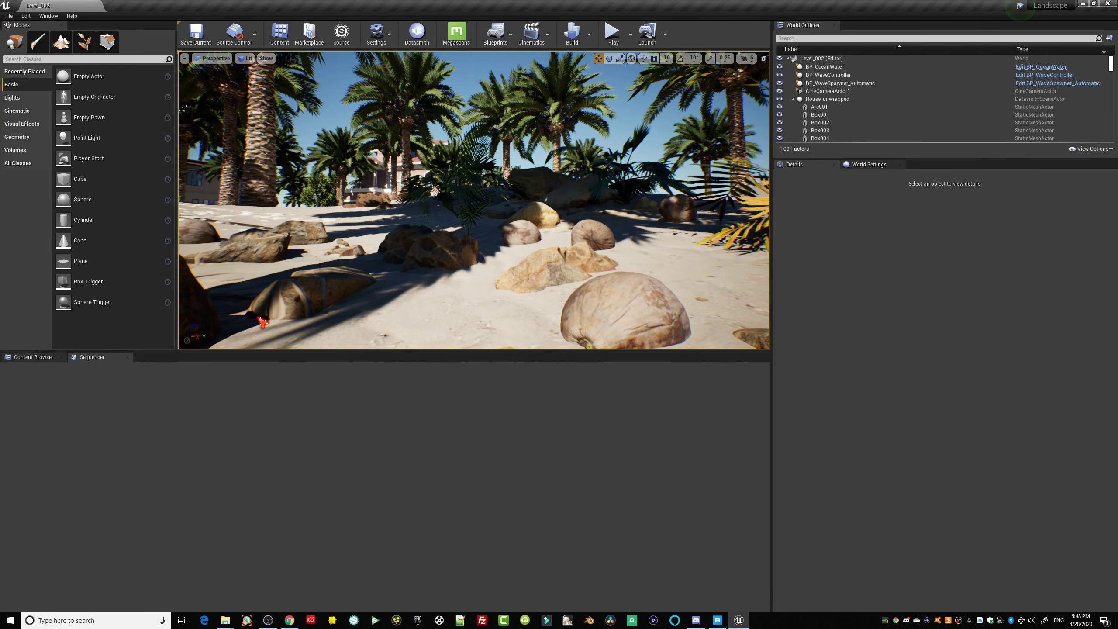
pyautogui.click(39, 358)
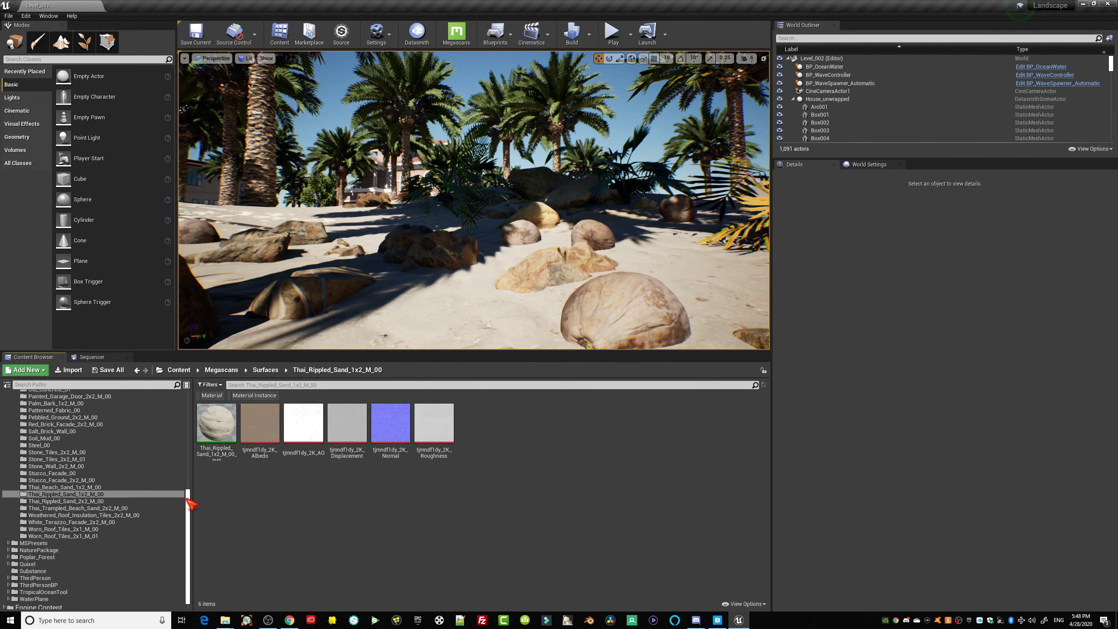
pyautogui.moveTo(186, 499); pyautogui.dragTo(189, 412)
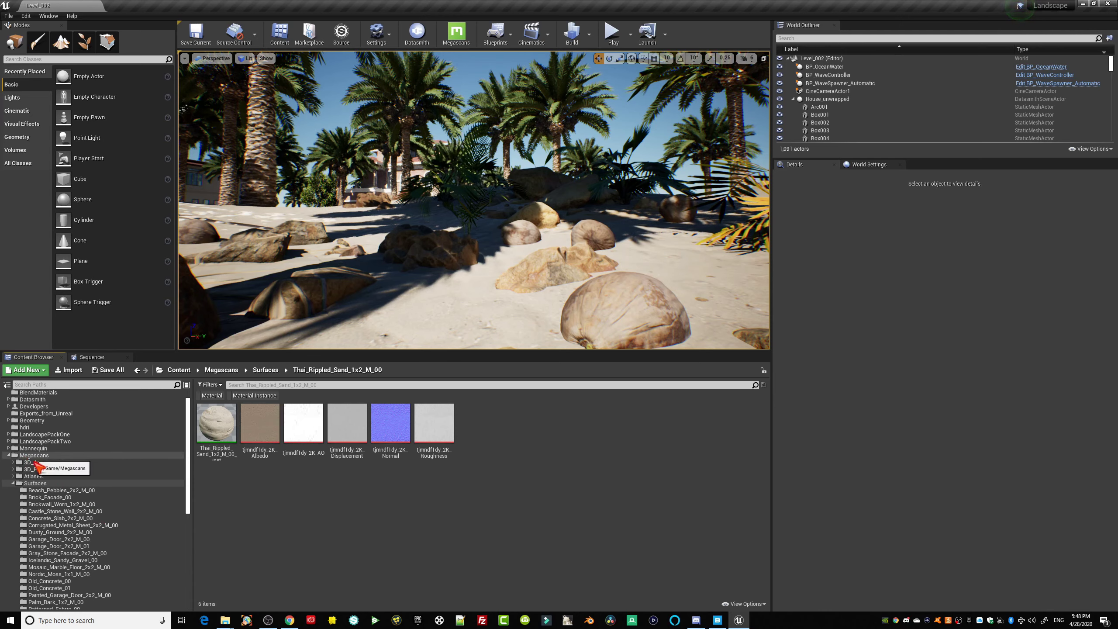
pyautogui.click(17, 484)
pyautogui.click(42, 474)
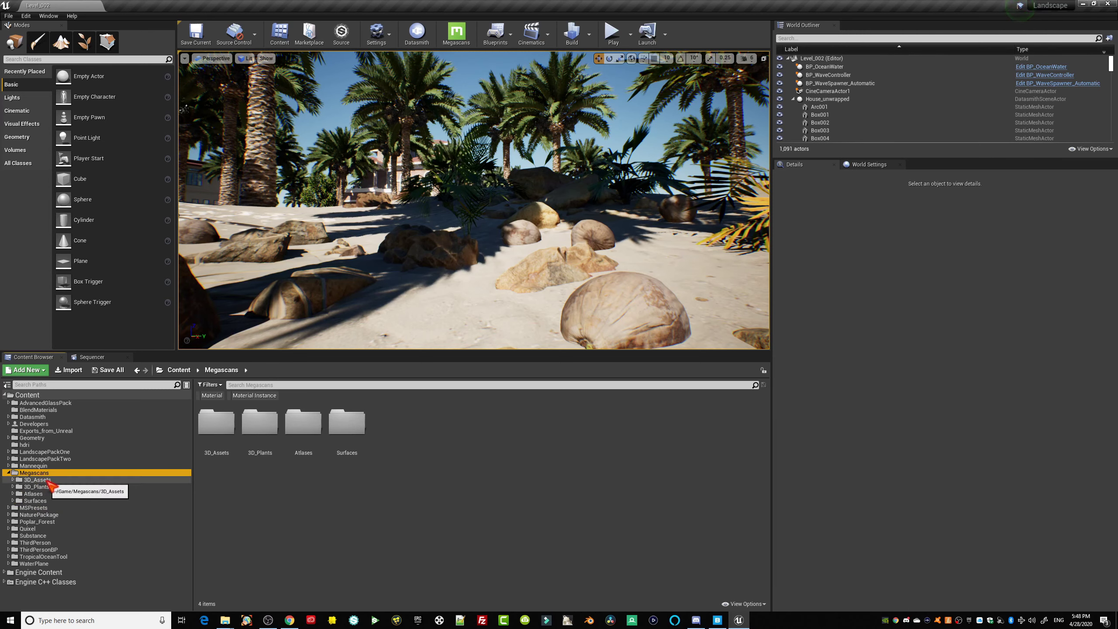
pyautogui.click(48, 480)
pyautogui.click(36, 473)
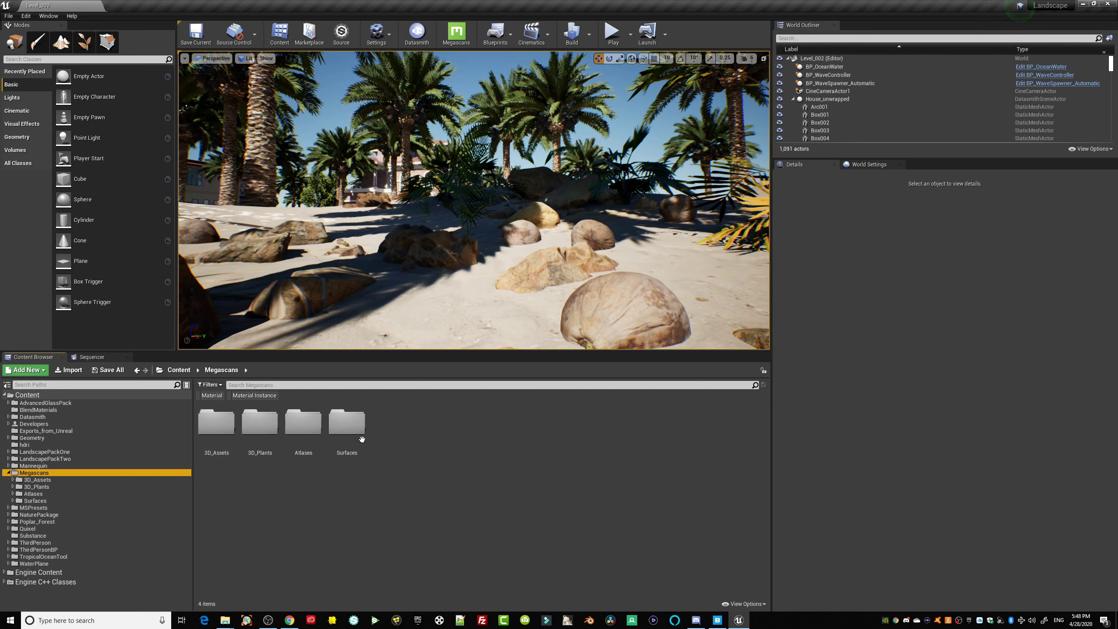
# Switch to Quixel Bridge, check the global export settings for 3D Models and close them.
pyautogui.click(716, 620)
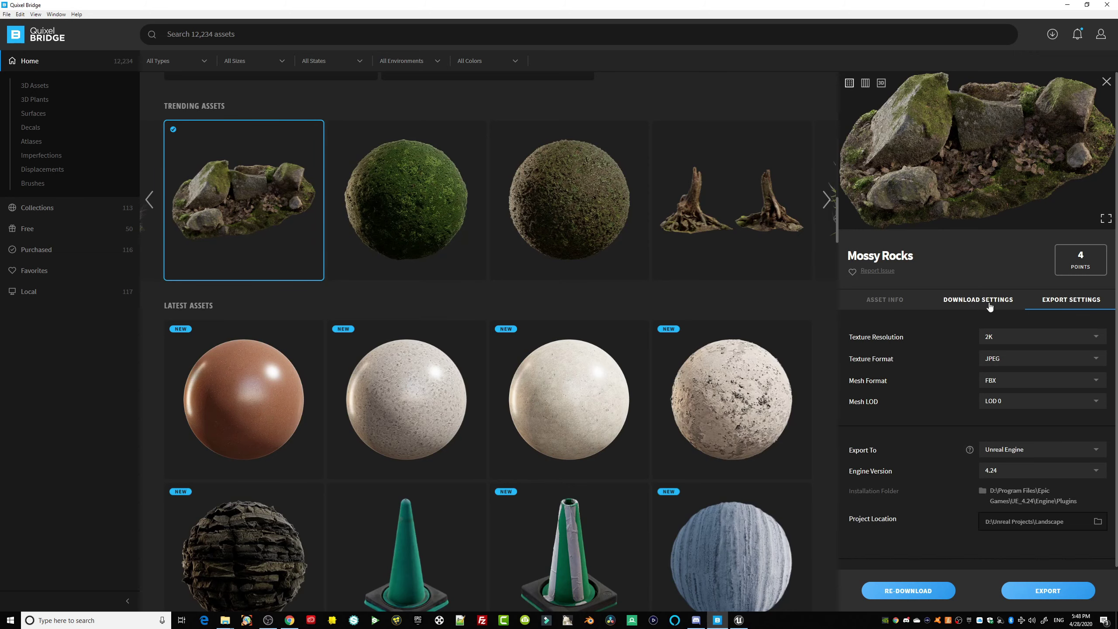
pyautogui.scroll(-1, 914, 518)
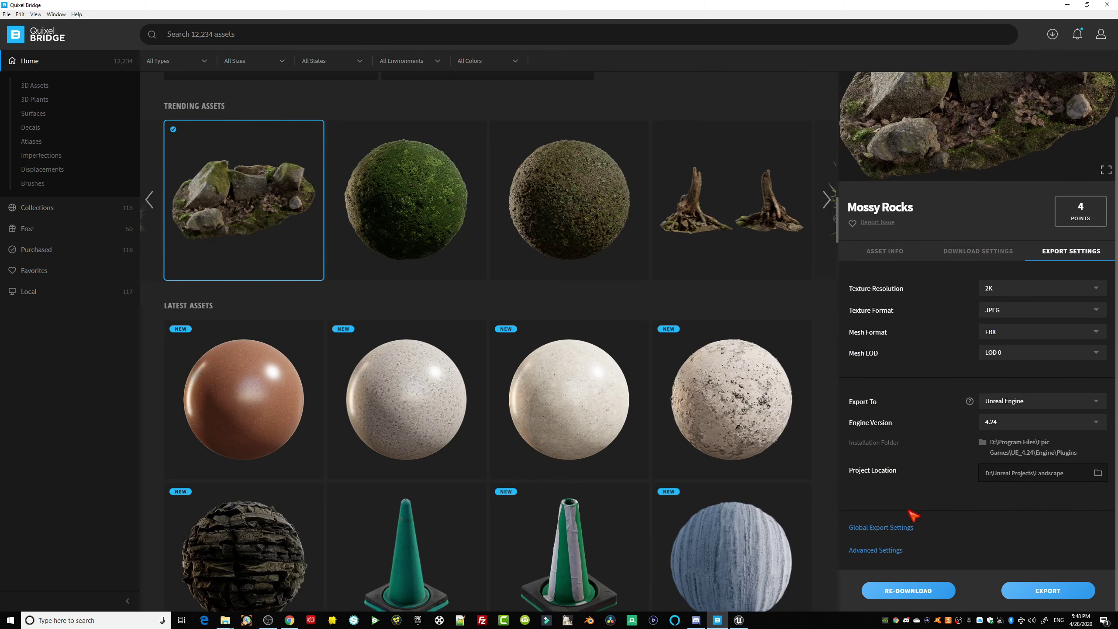
pyautogui.click(881, 528)
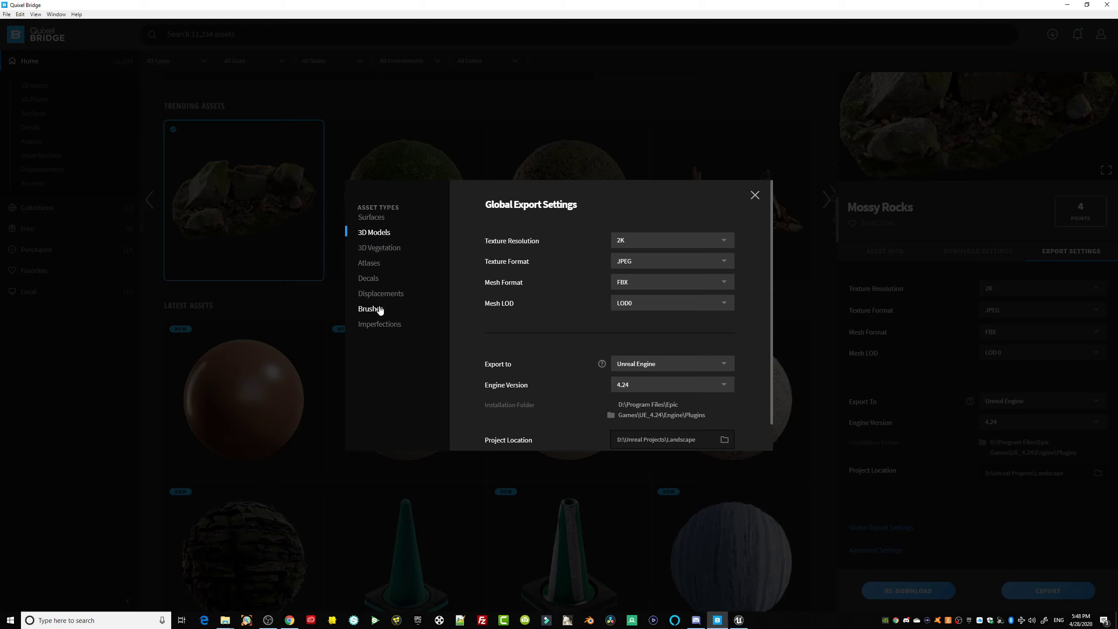
pyautogui.click(754, 195)
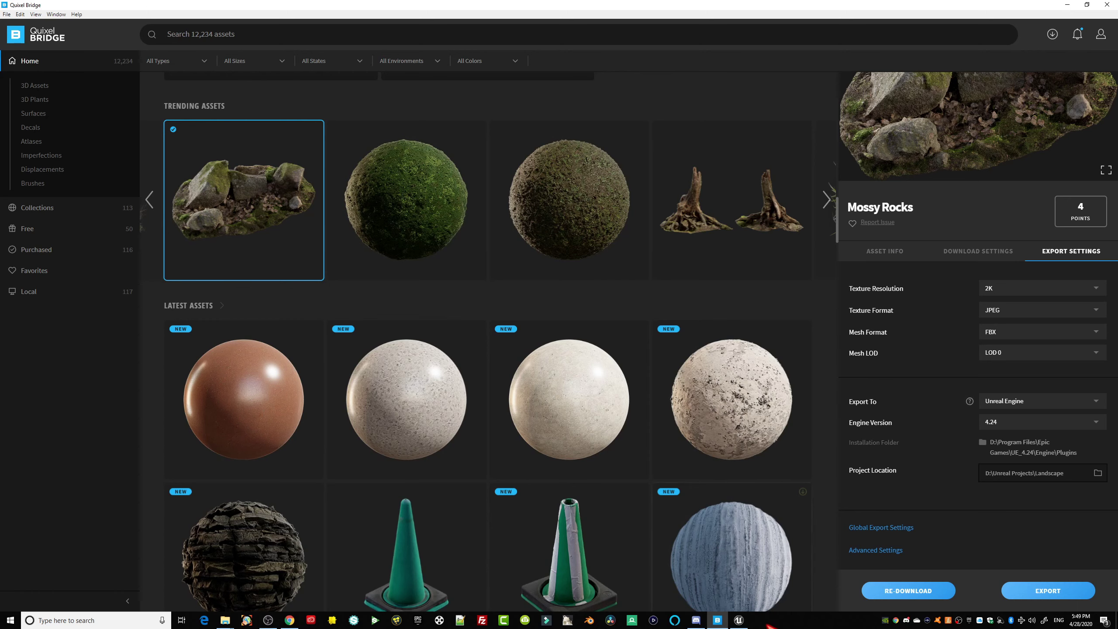
# Export the Mossy Rocks asset from Quixel Bridge to the Unreal Engine project and switch to the Unreal Editor.
pyautogui.click(745, 625)
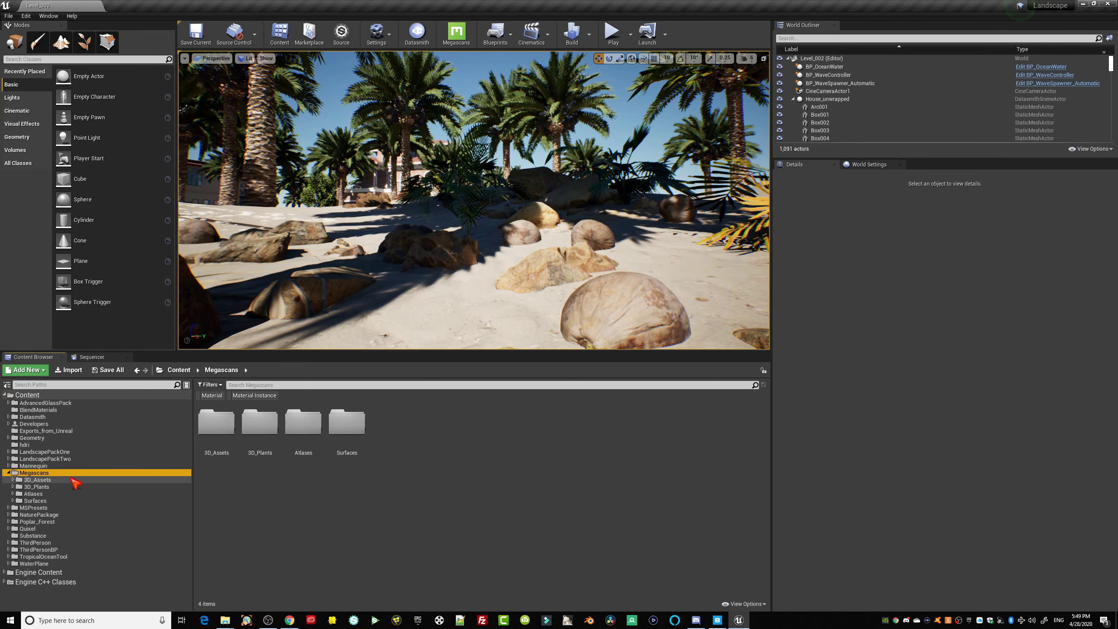
pyautogui.click(718, 620)
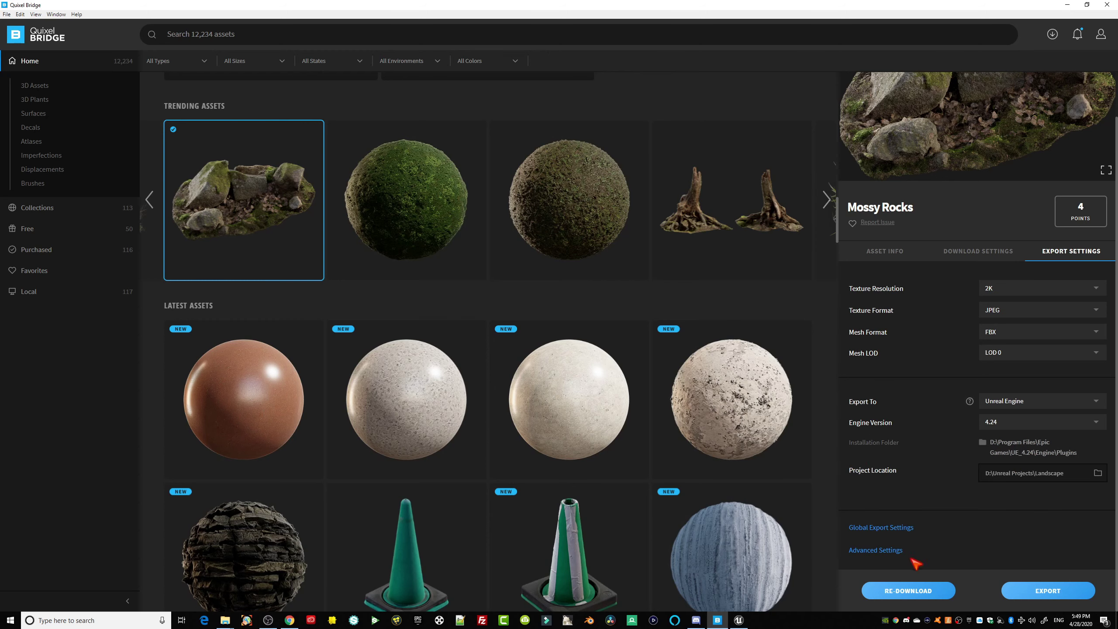
pyautogui.click(1050, 600)
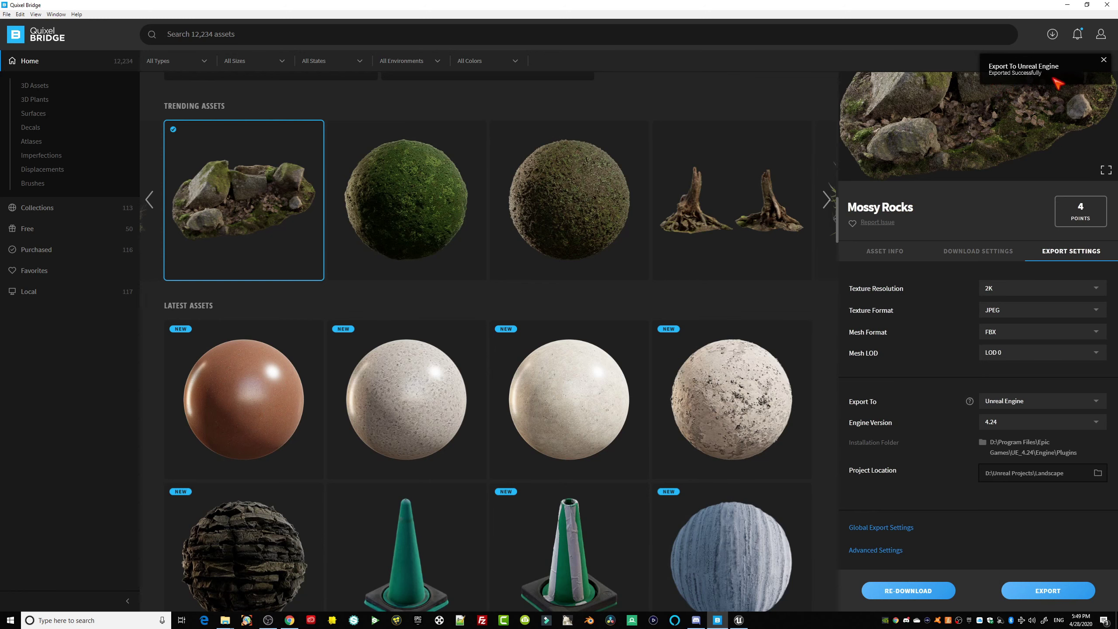
pyautogui.moveTo(739, 621)
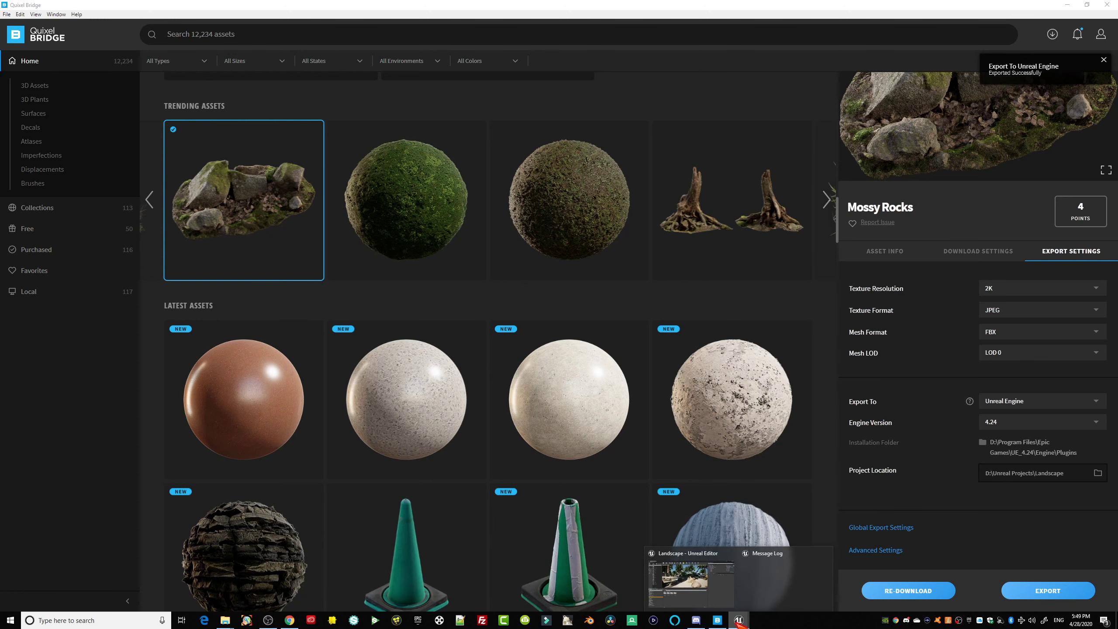
pyautogui.click(707, 588)
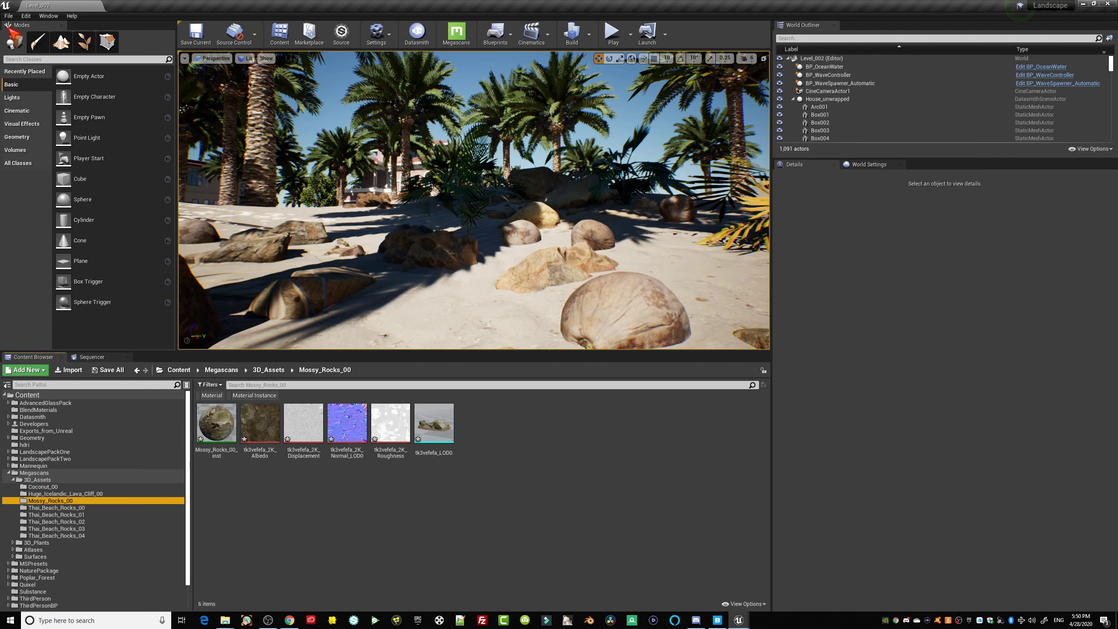
# Place the tk3vefefa_LOD0 rock mesh from the Mossy_Rocks_00 folder on the beach and reposition it at about X -2477, Y 847, Z 10.
pyautogui.click(9, 16)
pyautogui.click(35, 86)
pyautogui.moveTo(434, 423); pyautogui.dragTo(500, 293)
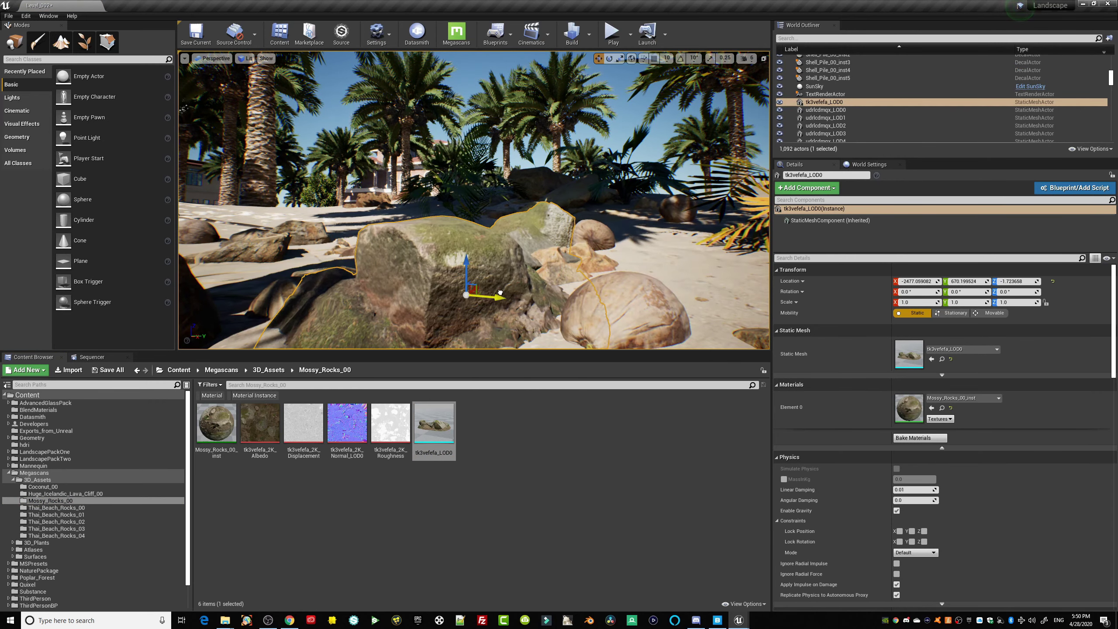
pyautogui.moveTo(378, 282); pyautogui.dragTo(378, 317)
pyautogui.moveTo(327, 282); pyautogui.dragTo(444, 257)
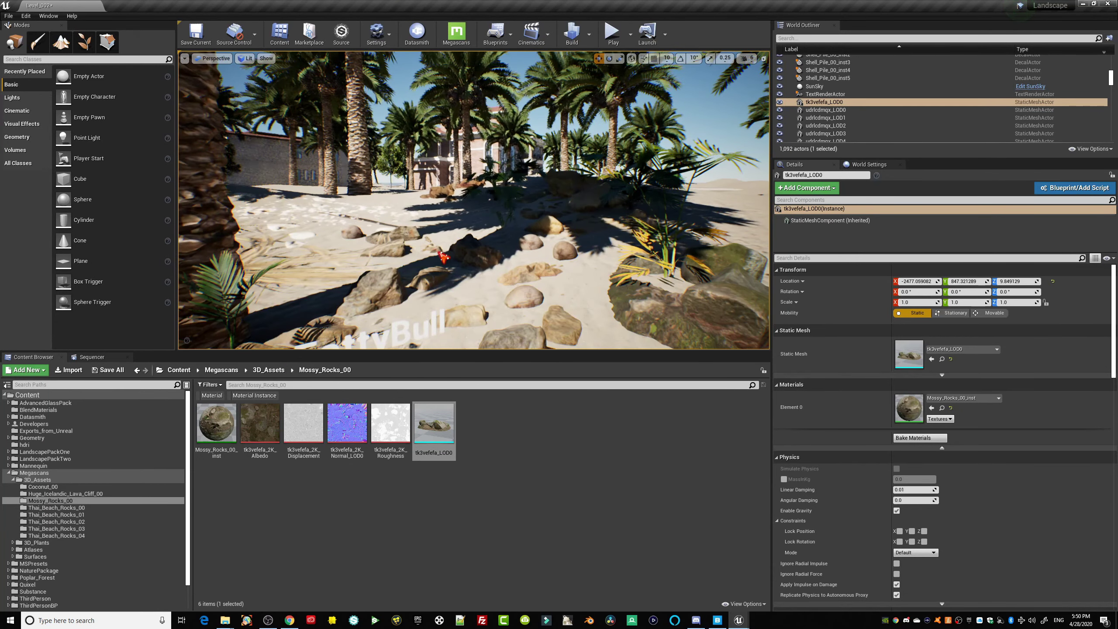
# Switch to Quixel Bridge, examine the Surfaces categories, return to the home page and go back to the Unreal Editor.
pyautogui.click(717, 620)
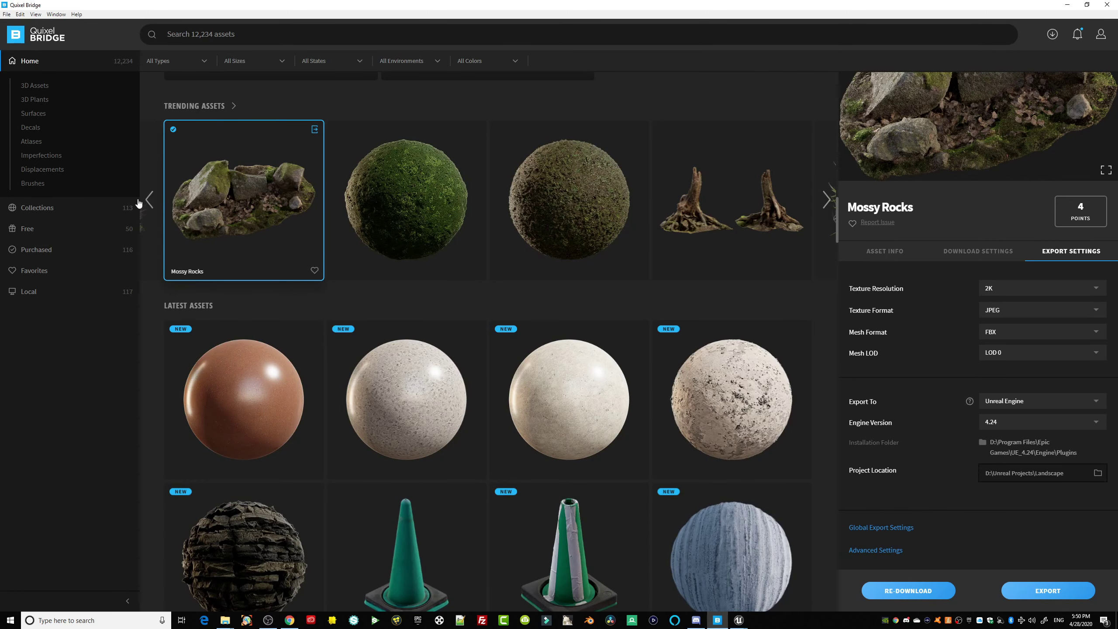
pyautogui.click(37, 114)
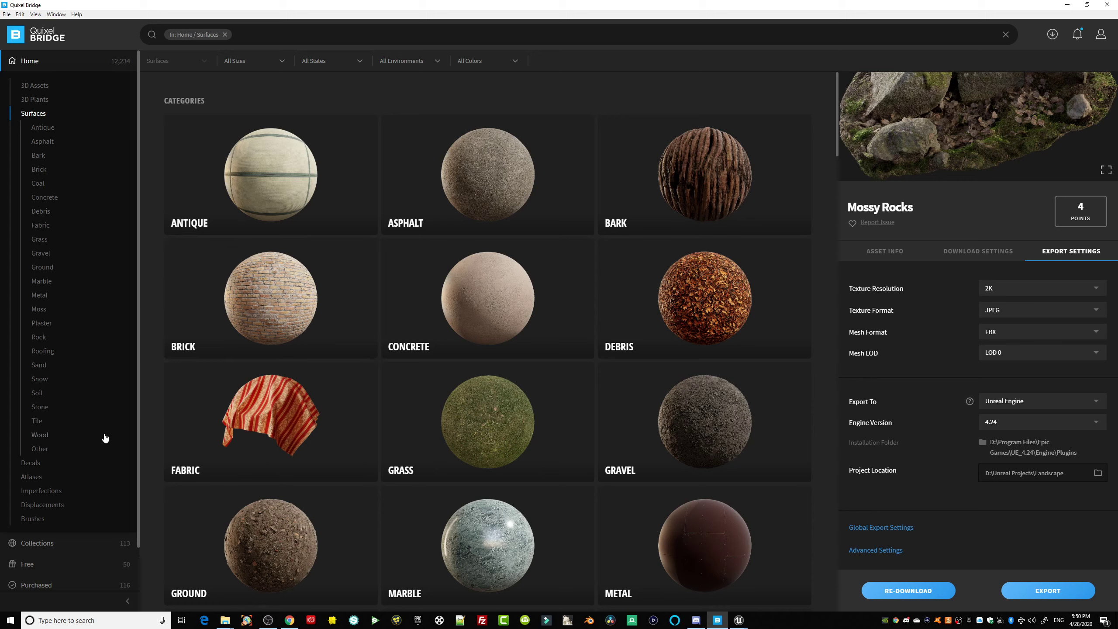
pyautogui.scroll(-1, 104, 438)
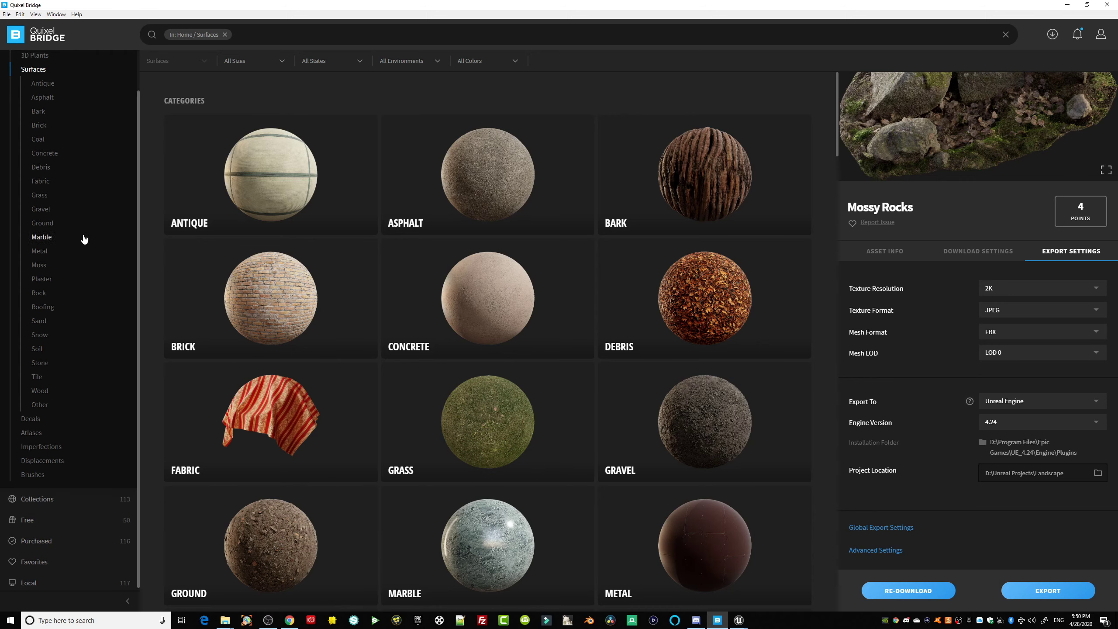
pyautogui.scroll(1, 92, 414)
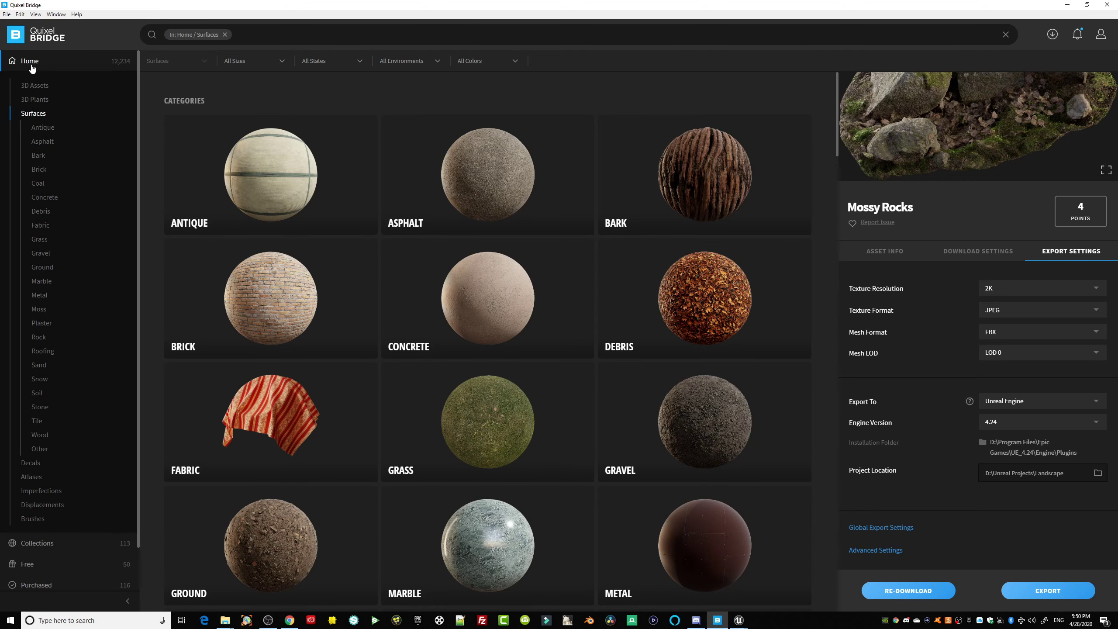
pyautogui.click(47, 39)
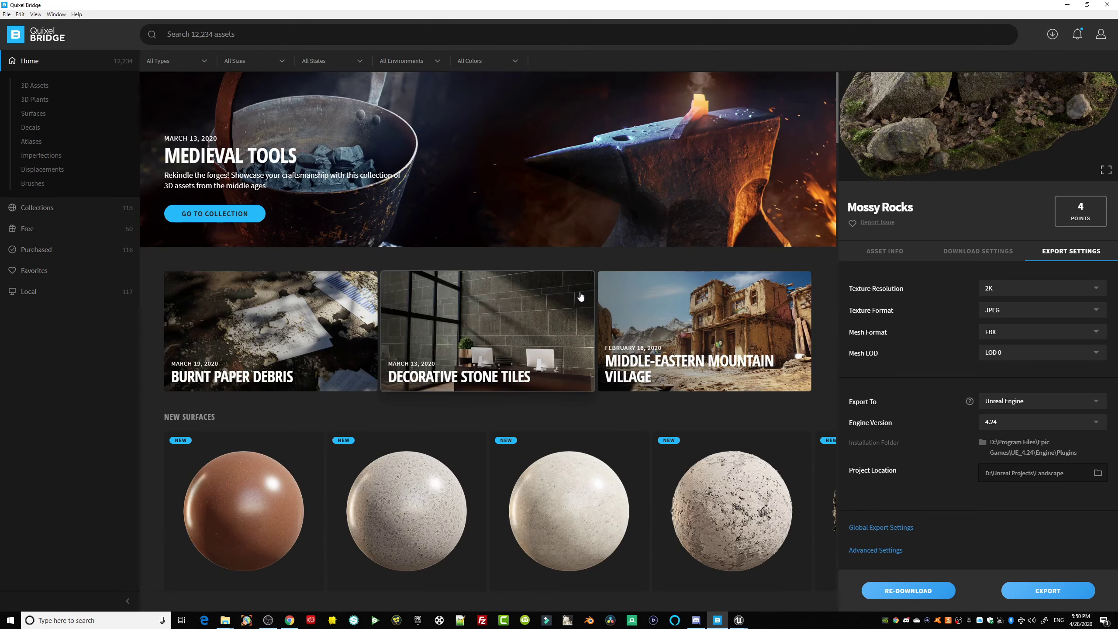
pyautogui.click(1067, 4)
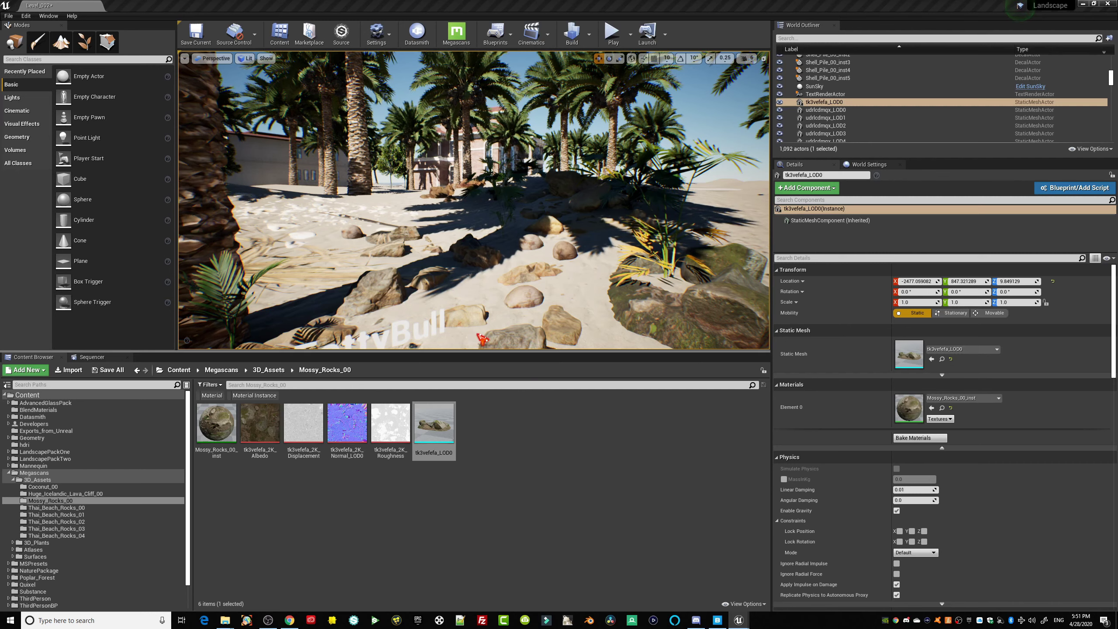
# Examine the Mossy_Rocks_00_inst material instance's parameters and the node graph of its parent MS_DefaultMaterial, and close the editor.
pyautogui.doubleClick(218, 424)
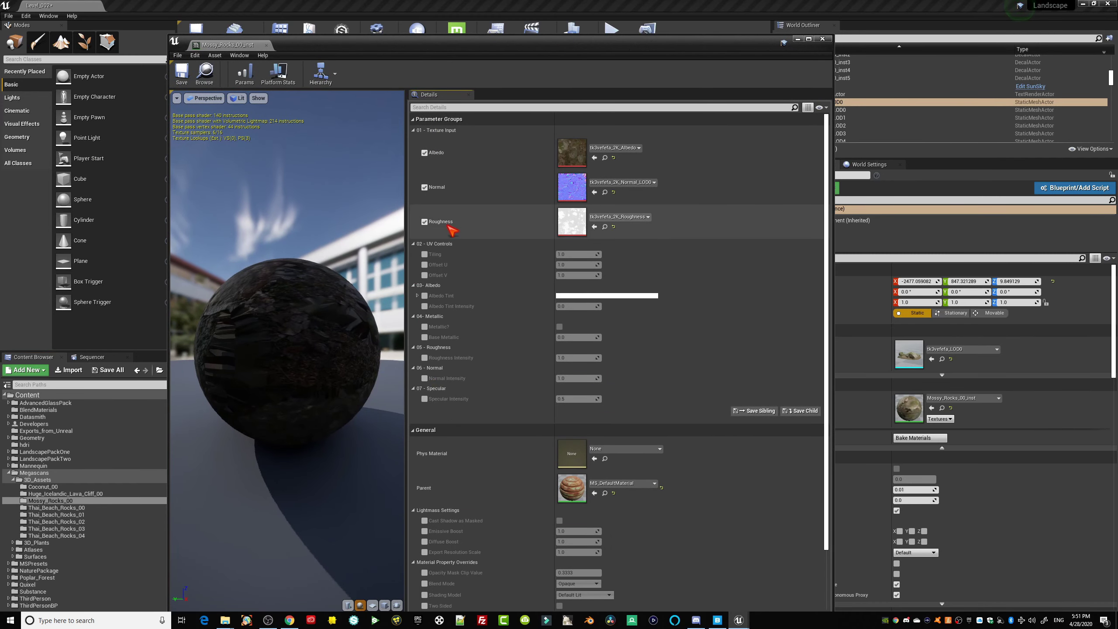
pyautogui.click(809, 39)
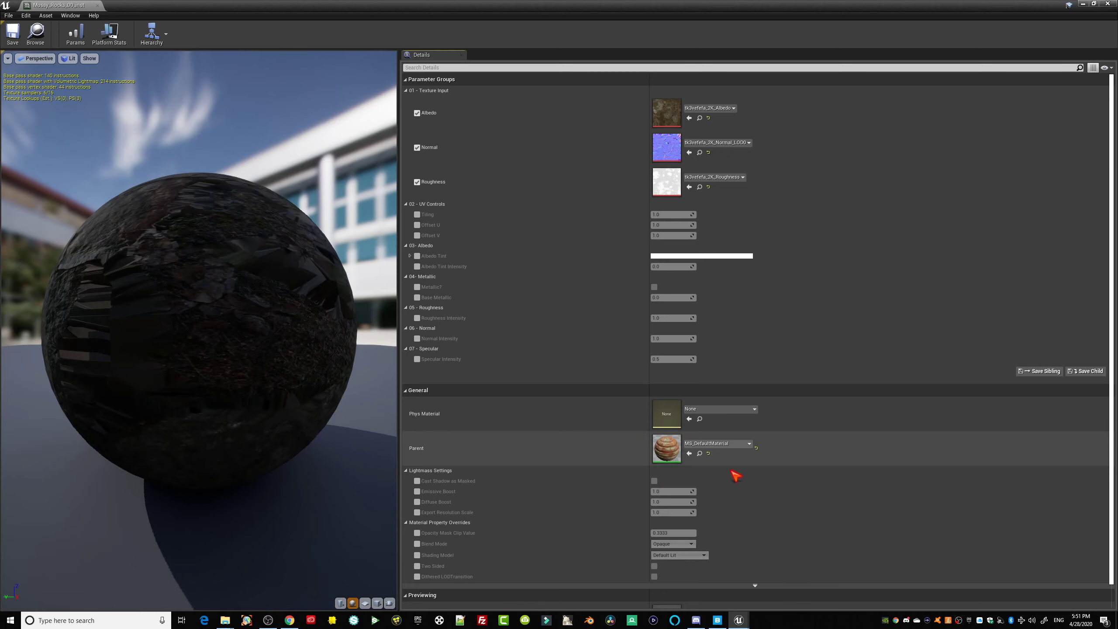
pyautogui.doubleClick(669, 454)
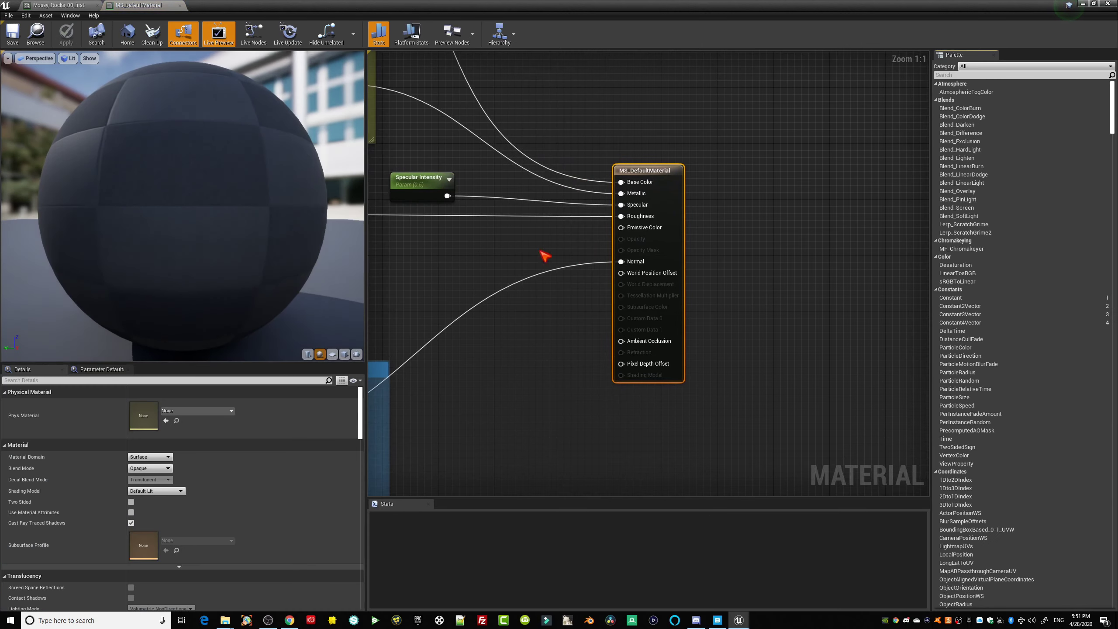
pyautogui.scroll(-8, 433, 292)
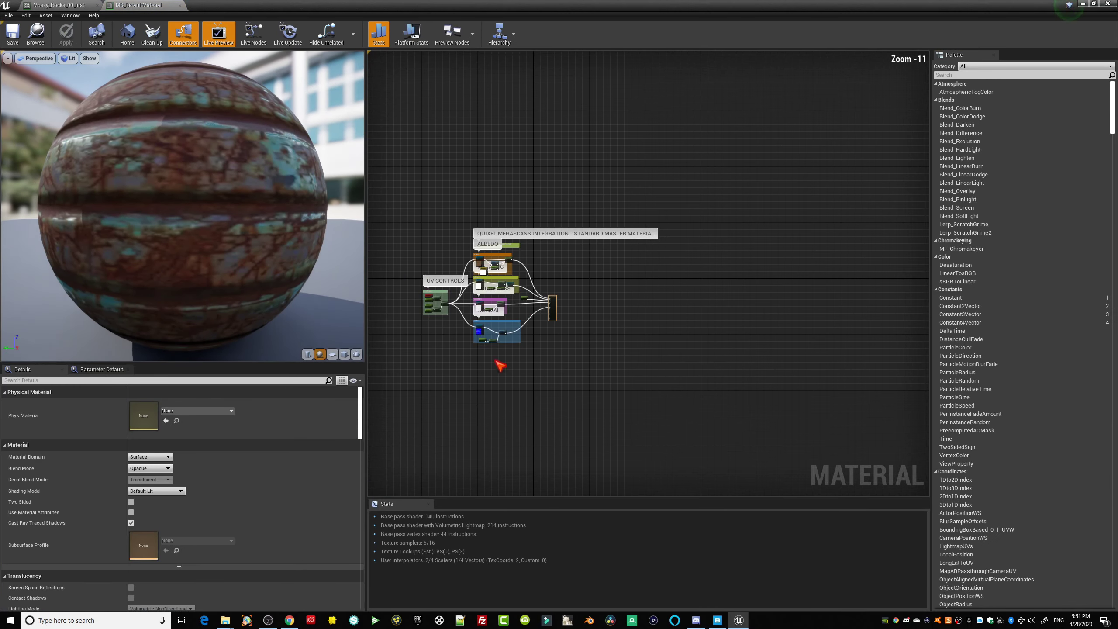
pyautogui.scroll(3, 466, 352)
pyautogui.moveTo(467, 352); pyautogui.dragTo(521, 367, button='right')
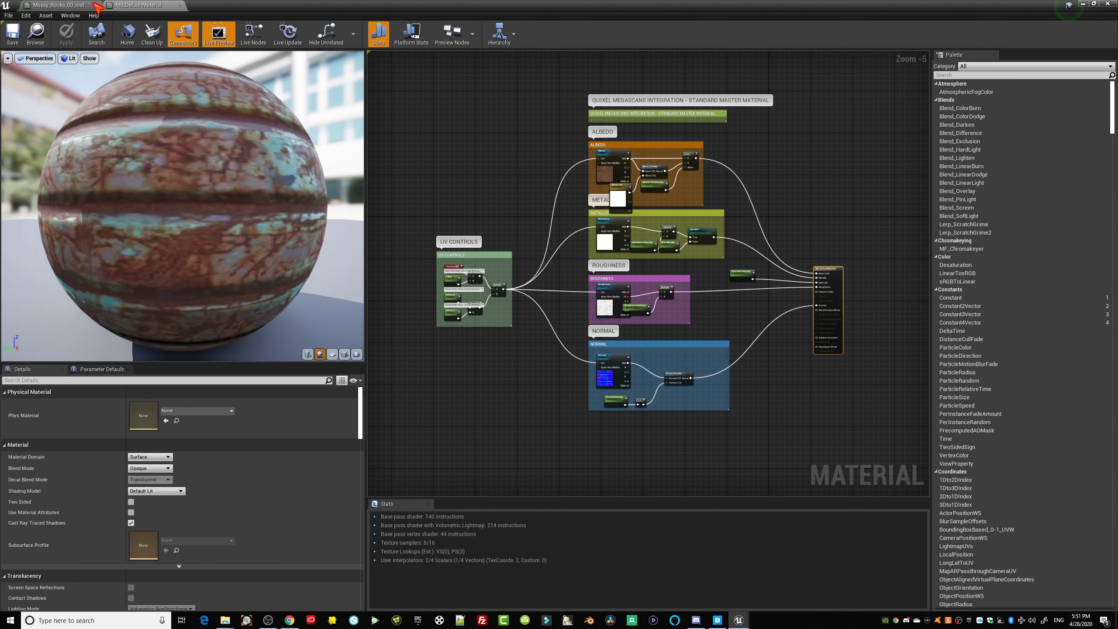
pyautogui.click(51, 5)
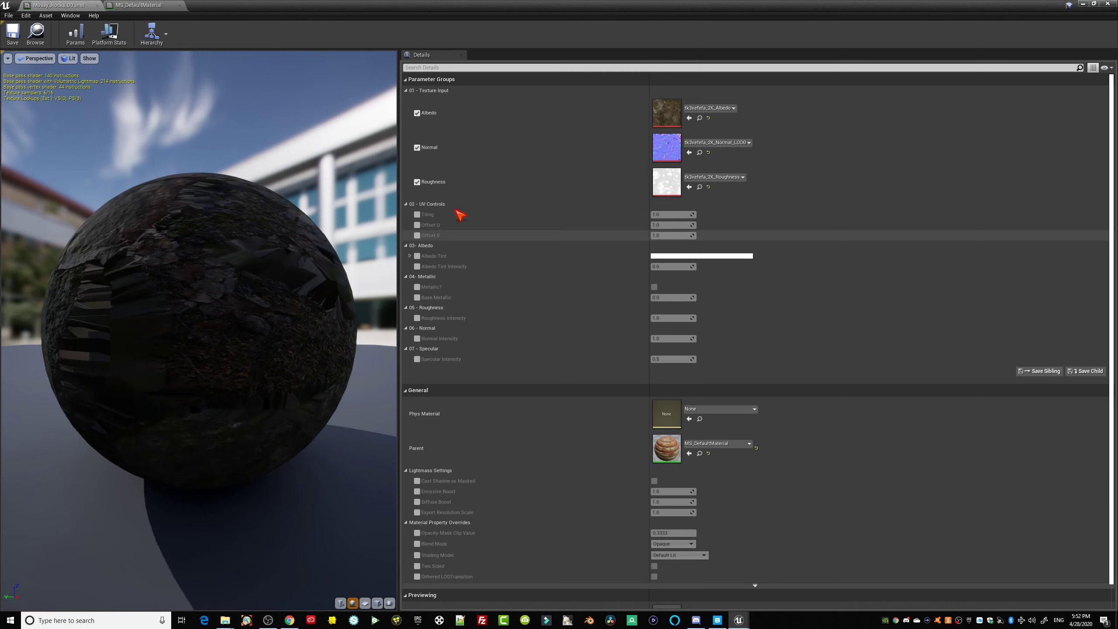
pyautogui.click(1109, 4)
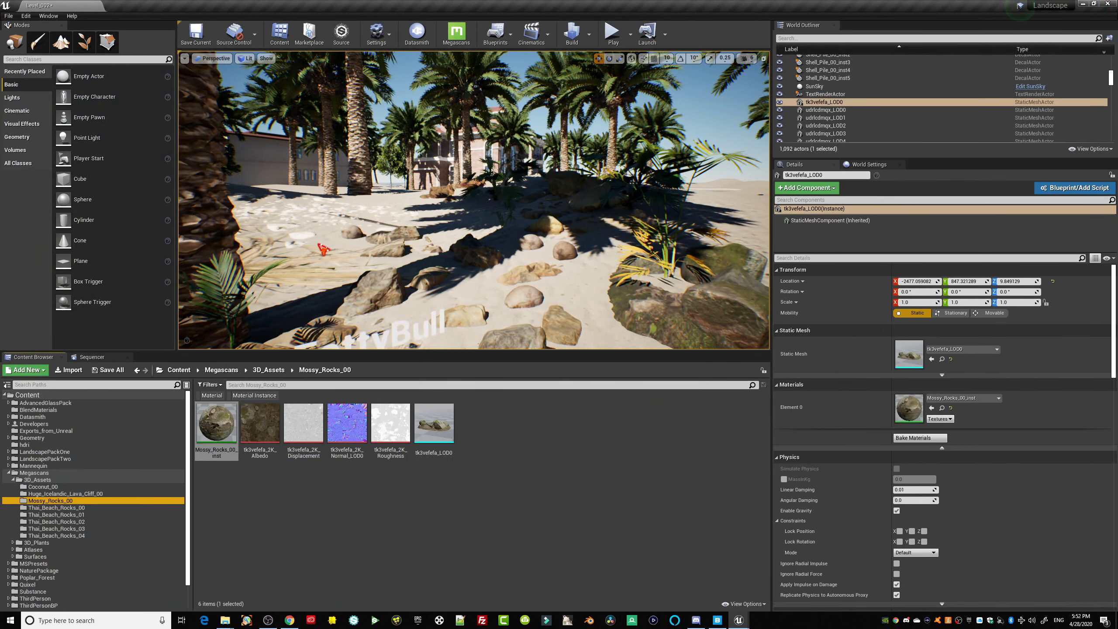
# Apply the Brick_Facade_00_inst material from the Megascans Surfaces folder to the house's white wall beside the windows.
pyautogui.moveTo(361, 258); pyautogui.dragTo(405, 251, button='right')
pyautogui.press('w')
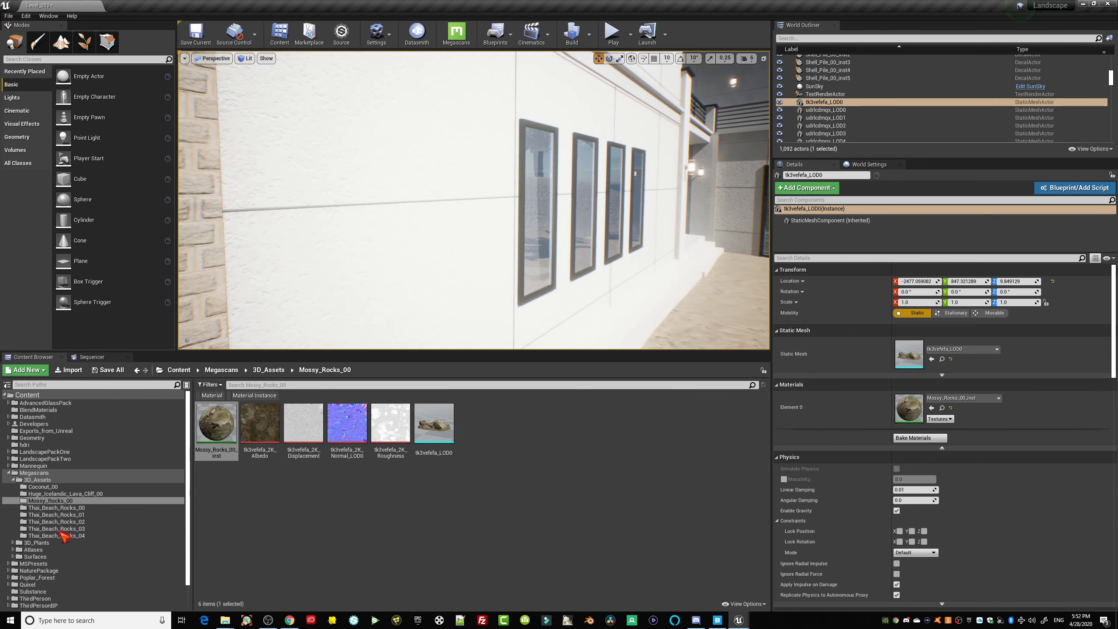
pyautogui.doubleClick(37, 480)
pyautogui.click(40, 501)
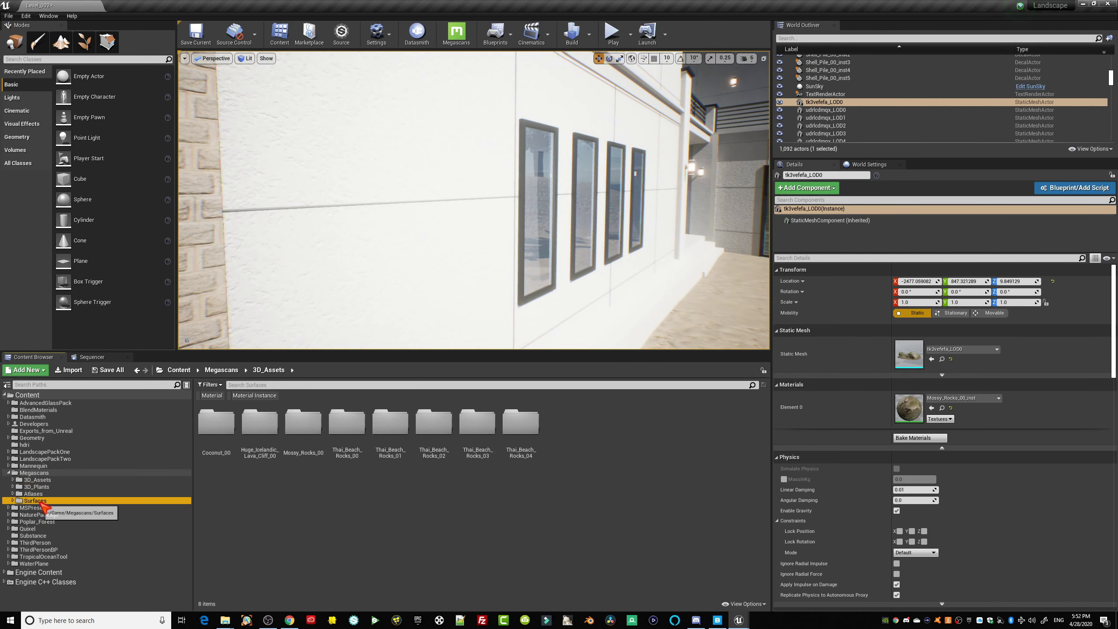
pyautogui.click(14, 501)
pyautogui.click(49, 514)
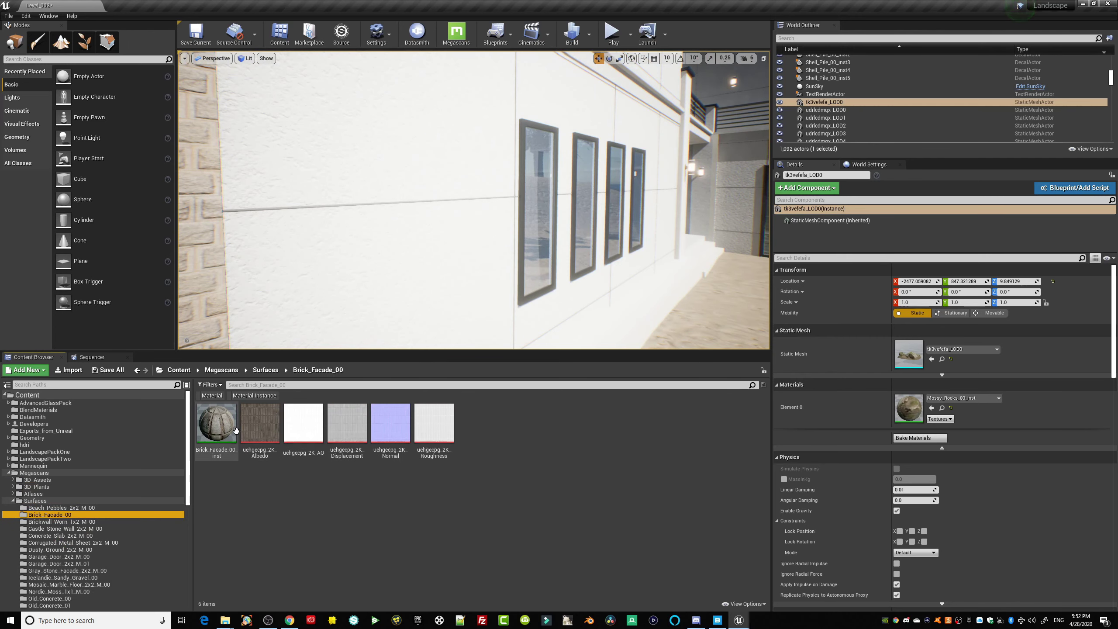
pyautogui.moveTo(237, 456); pyautogui.dragTo(342, 285)
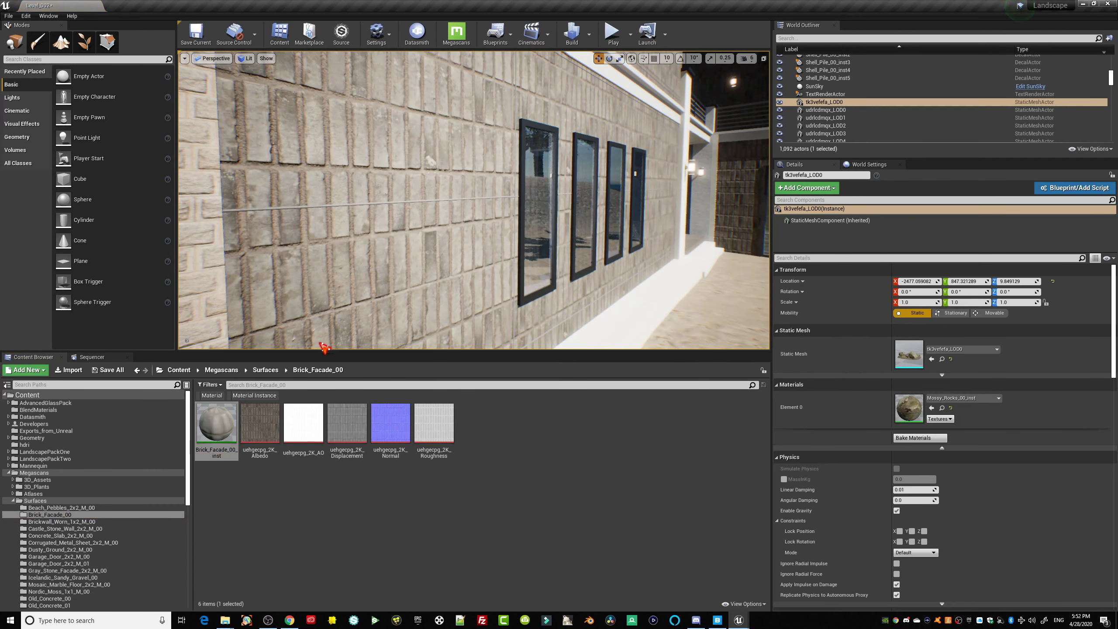
# Replace the house wall's material with Brickwall_Worn_1x2_M_00_inst and open that material instance for editing.
pyautogui.click(59, 522)
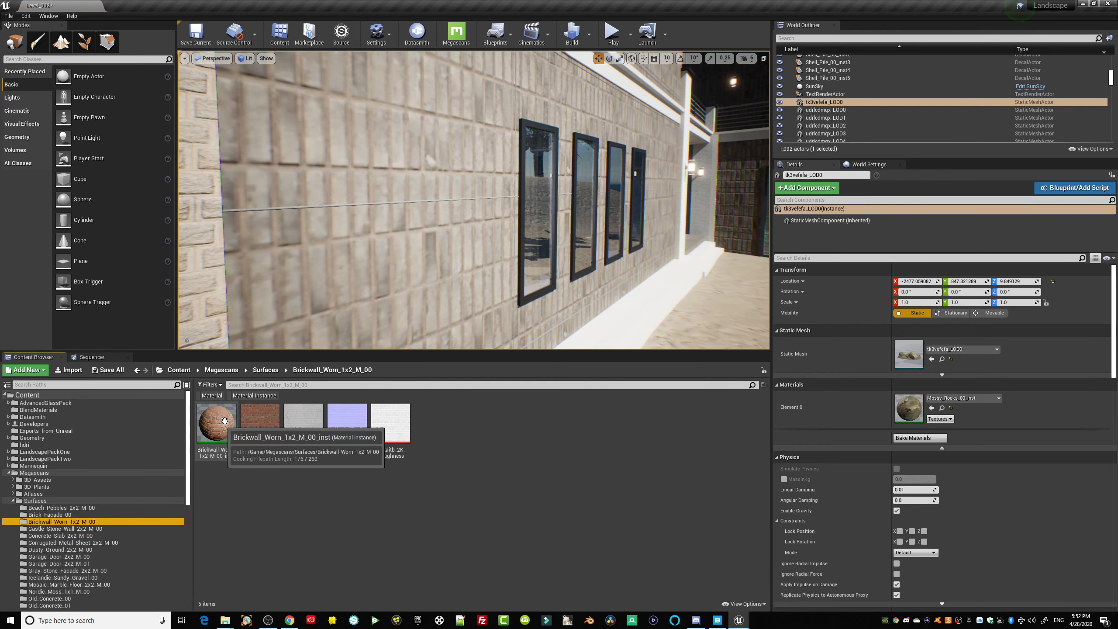
pyautogui.moveTo(216, 423); pyautogui.dragTo(371, 245)
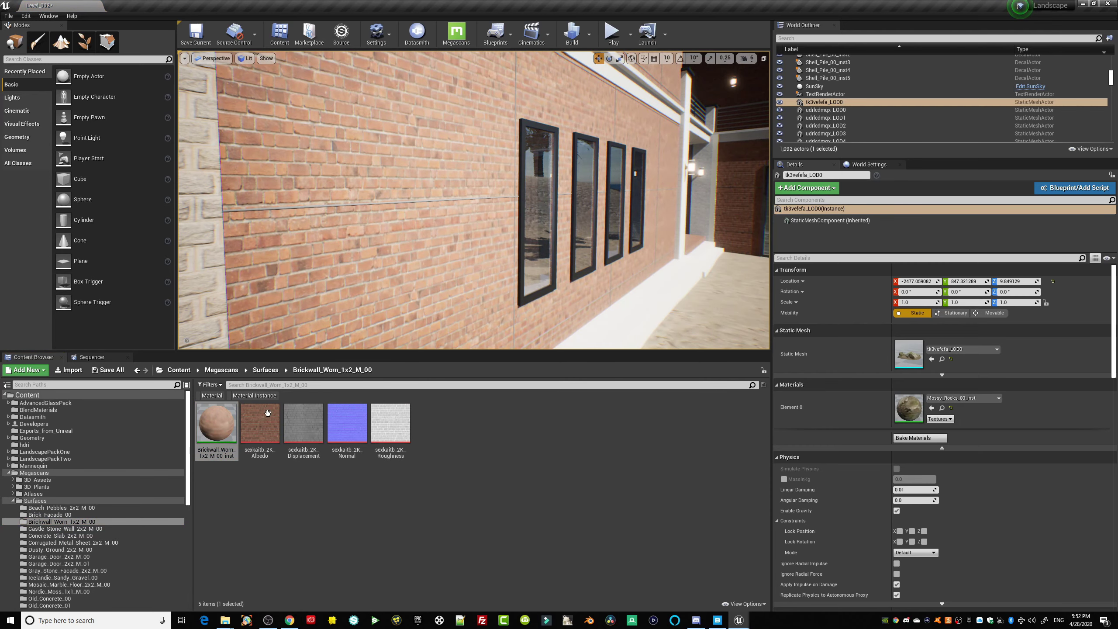
pyautogui.doubleClick(216, 424)
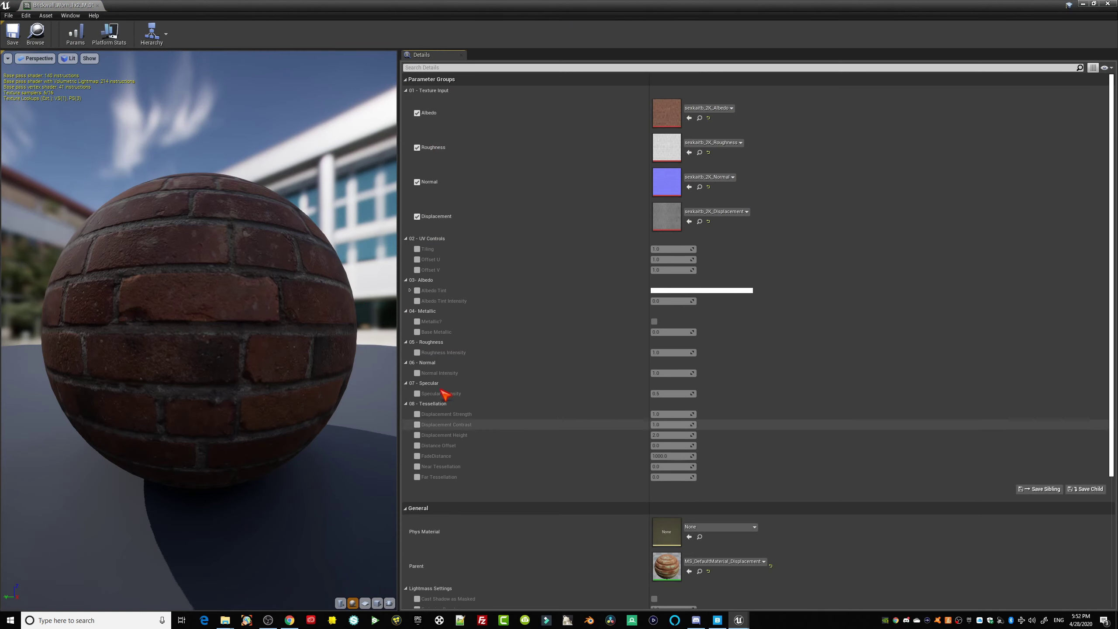
# Enable the Tiling, Offset U and Offset V parameters of the worn brick material, and set Tiling to 0.5.
pyautogui.click(417, 249)
pyautogui.click(417, 260)
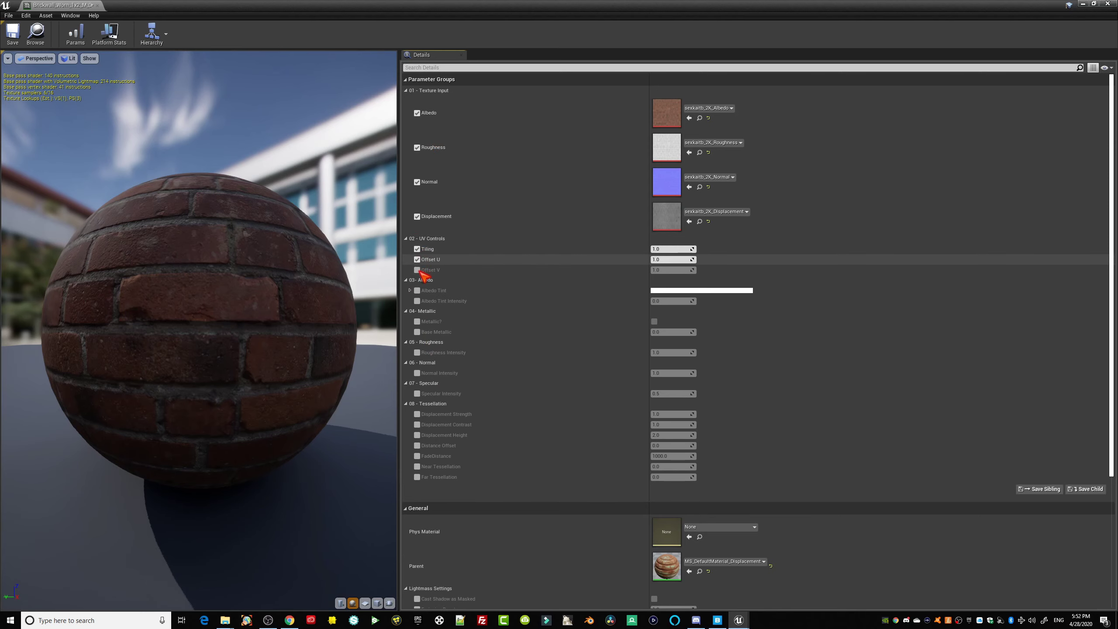
pyautogui.click(417, 270)
pyautogui.doubleClick(506, 10)
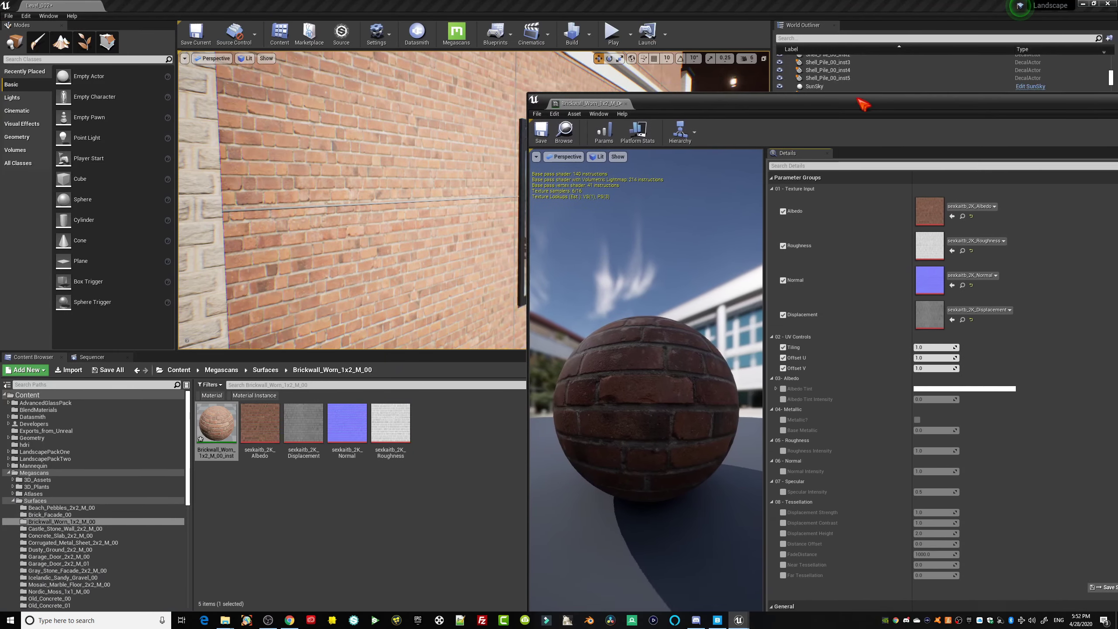
pyautogui.click(906, 333)
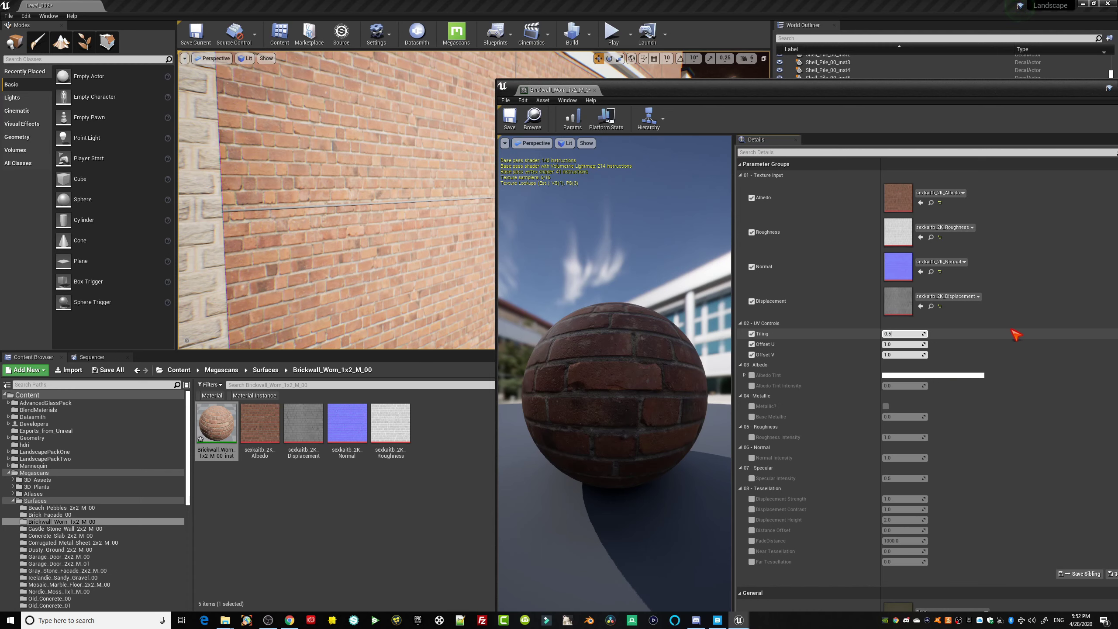
pyautogui.press('Return')
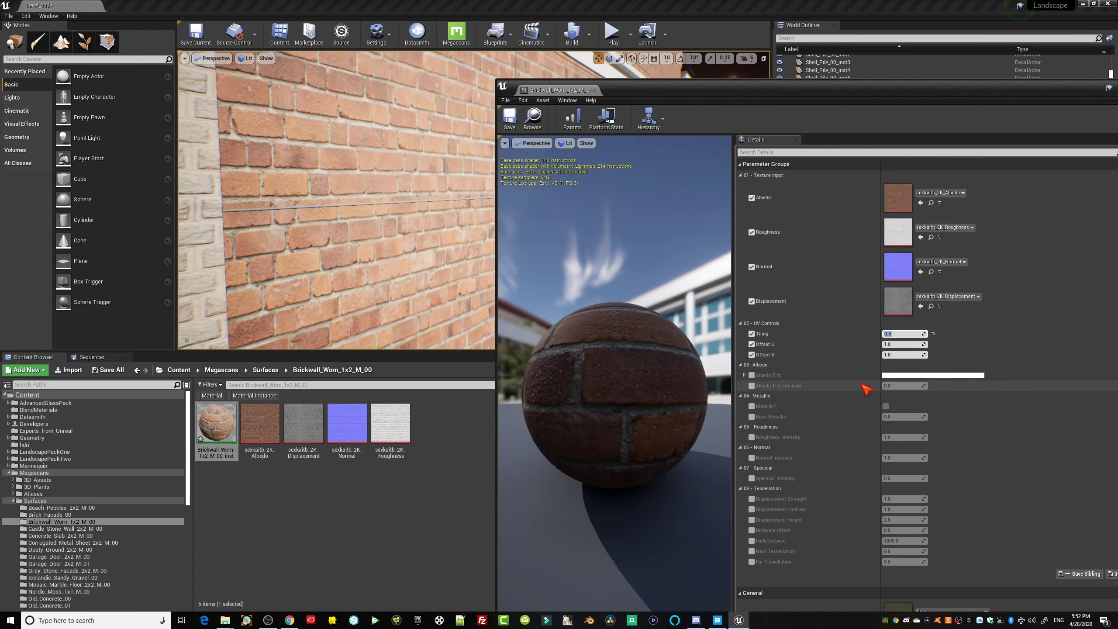
# Bring the brick wall's corner into view beside the material editor and set the material's Offset U to 0.4.
pyautogui.moveTo(411, 269); pyautogui.dragTo(411, 270, button='right')
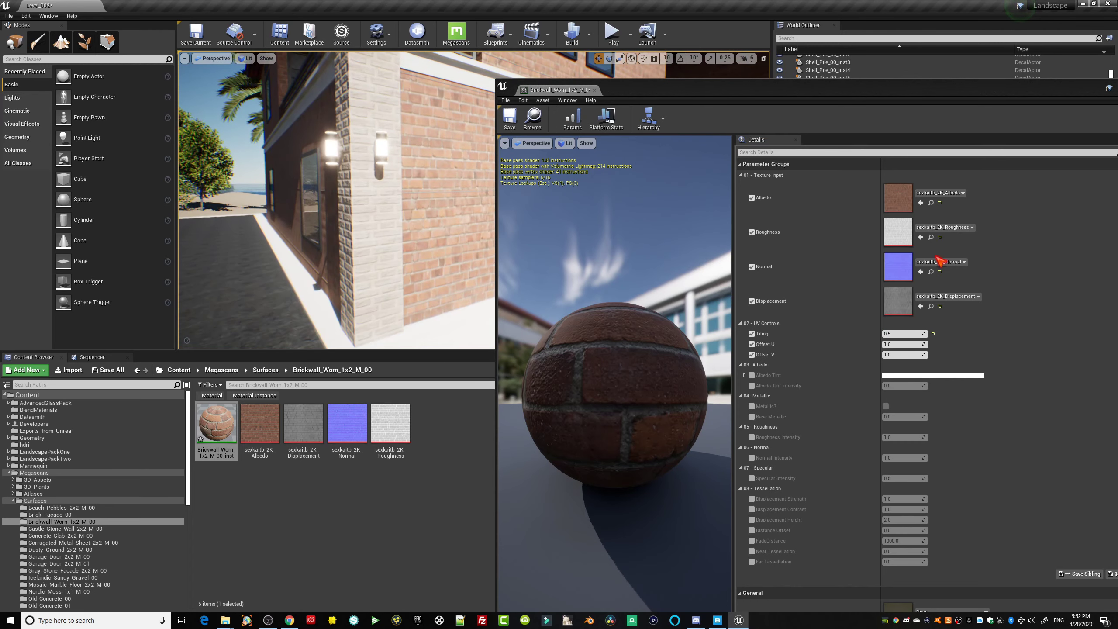
pyautogui.moveTo(874, 93); pyautogui.dragTo(914, 93)
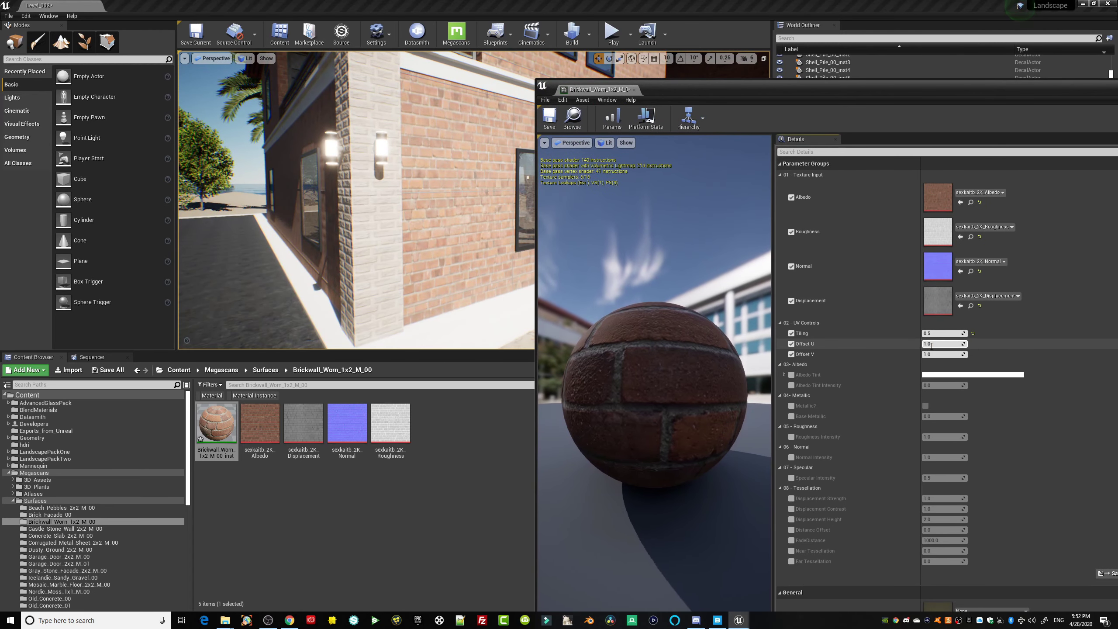
pyautogui.click(932, 344)
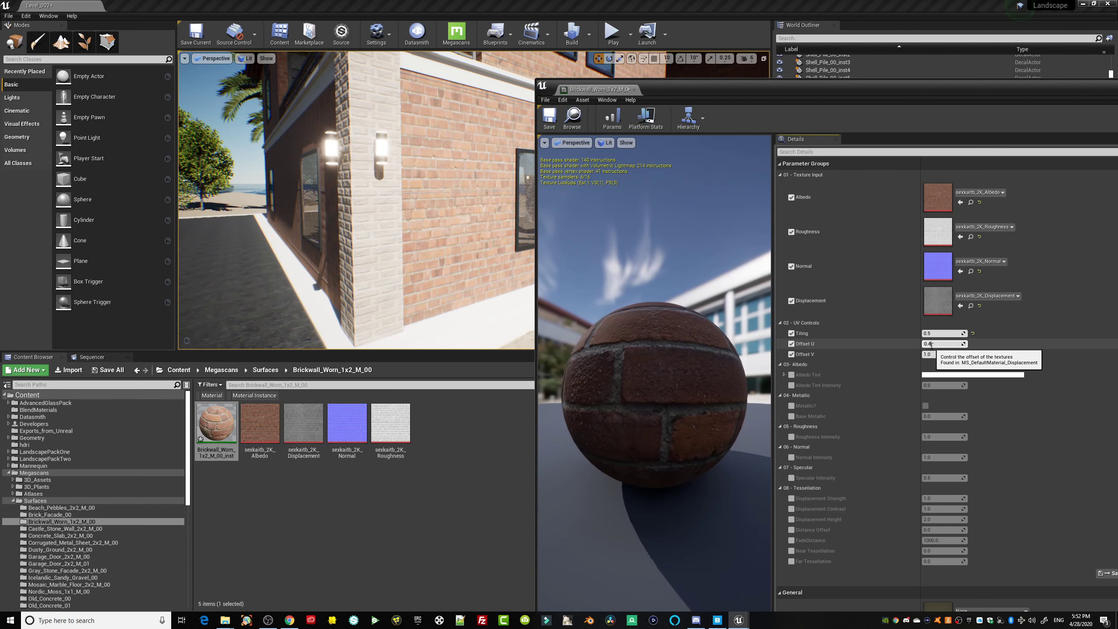
pyautogui.write('0.4')
pyautogui.press('Return')
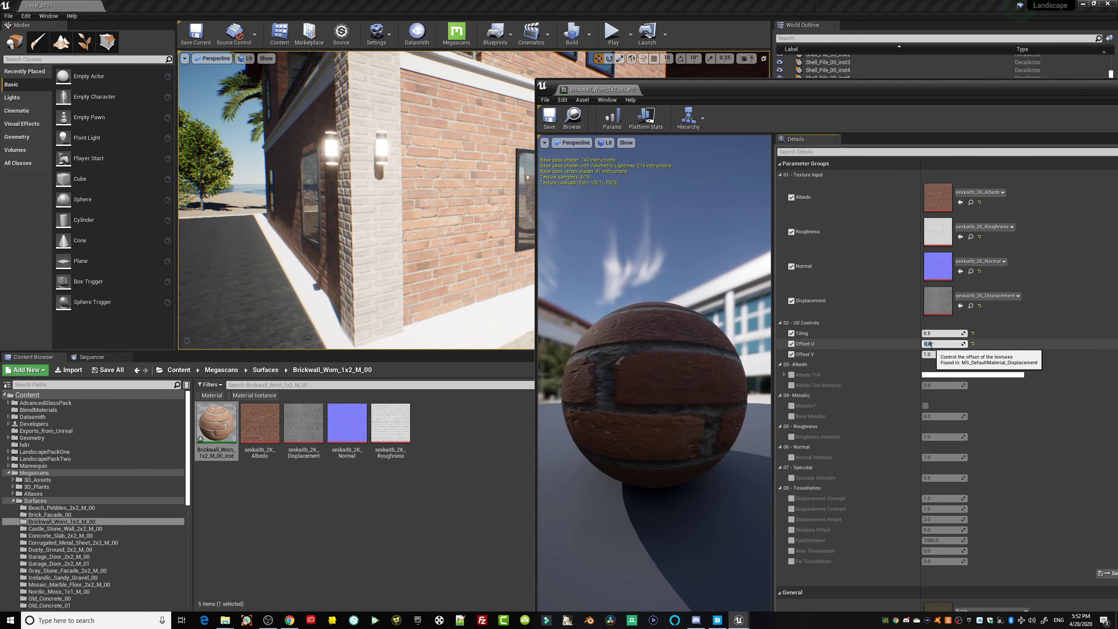
# Enable the worn brick material's Normal Intensity parameter and set it to 5.
pyautogui.moveTo(720, 92); pyautogui.dragTo(809, 97)
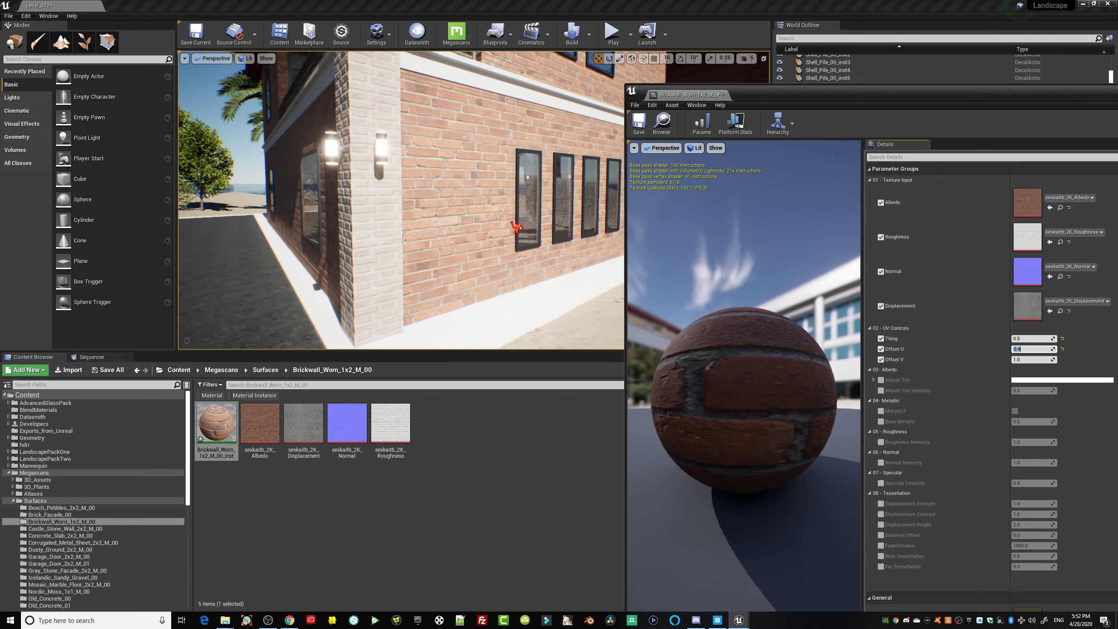
pyautogui.moveTo(980, 98); pyautogui.dragTo(871, 58)
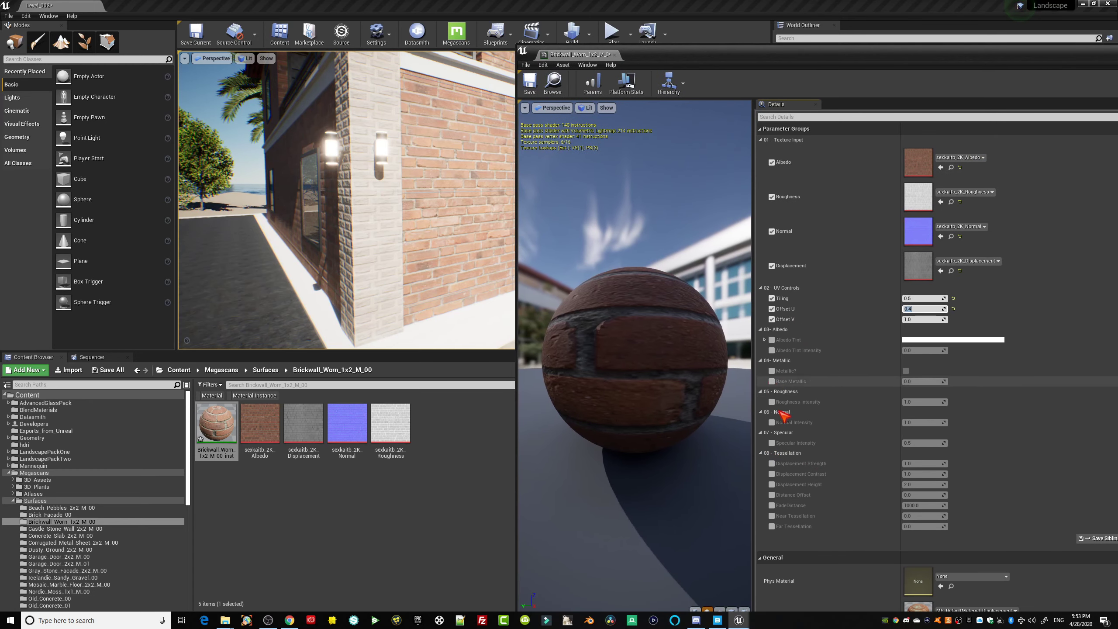
pyautogui.click(772, 422)
pyautogui.click(921, 423)
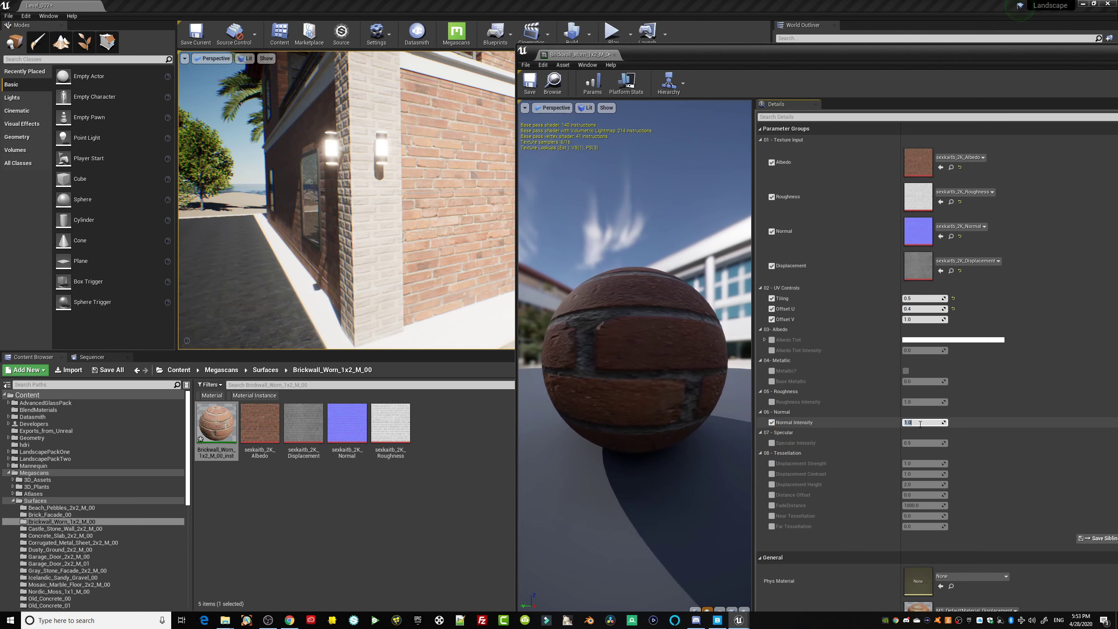
pyautogui.write('5')
pyautogui.press('Return')
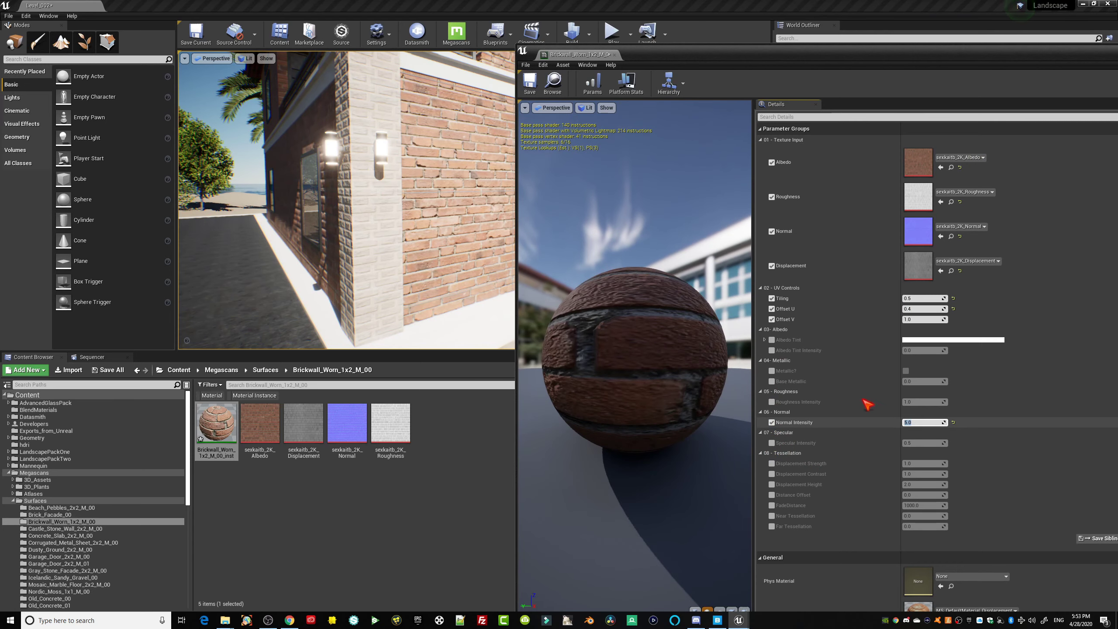
# Inspect the brick wall's relief up close and set the material's Normal Intensity to 2.
pyautogui.moveTo(430, 195); pyautogui.dragTo(414, 194, button='right')
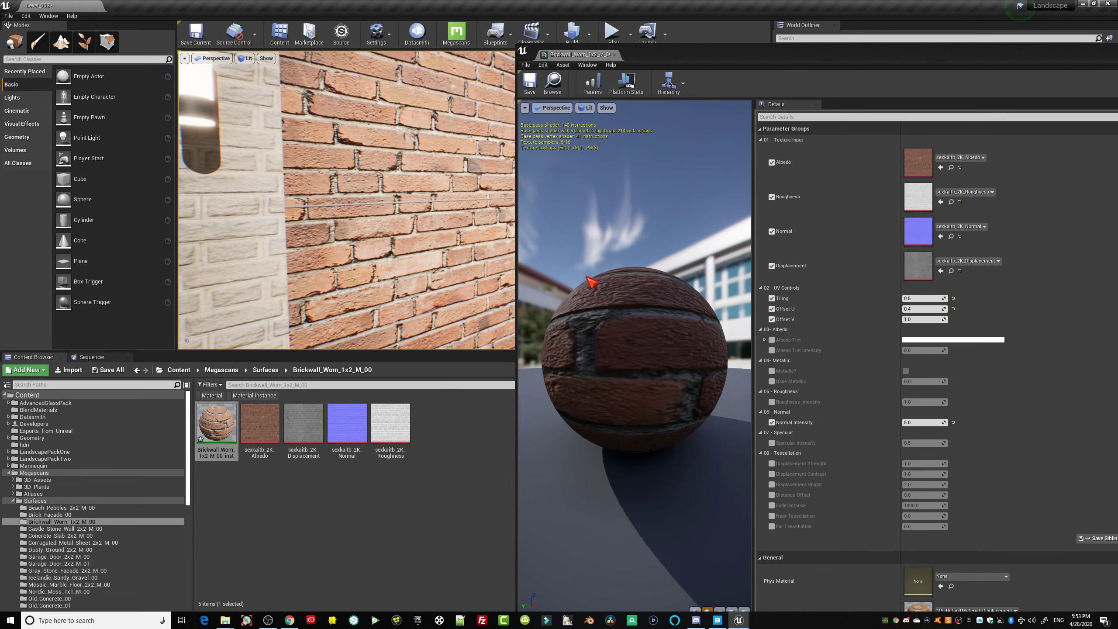
pyautogui.click(946, 423)
pyautogui.write('2')
pyautogui.press('Return')
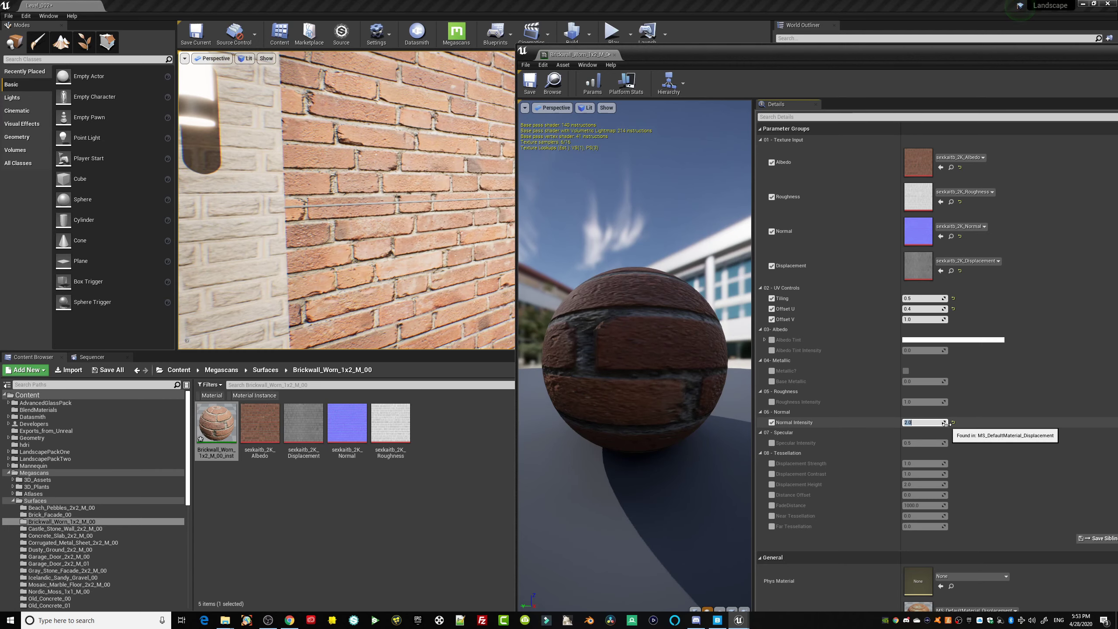
pyautogui.moveTo(414, 242); pyautogui.dragTo(433, 286, button='right')
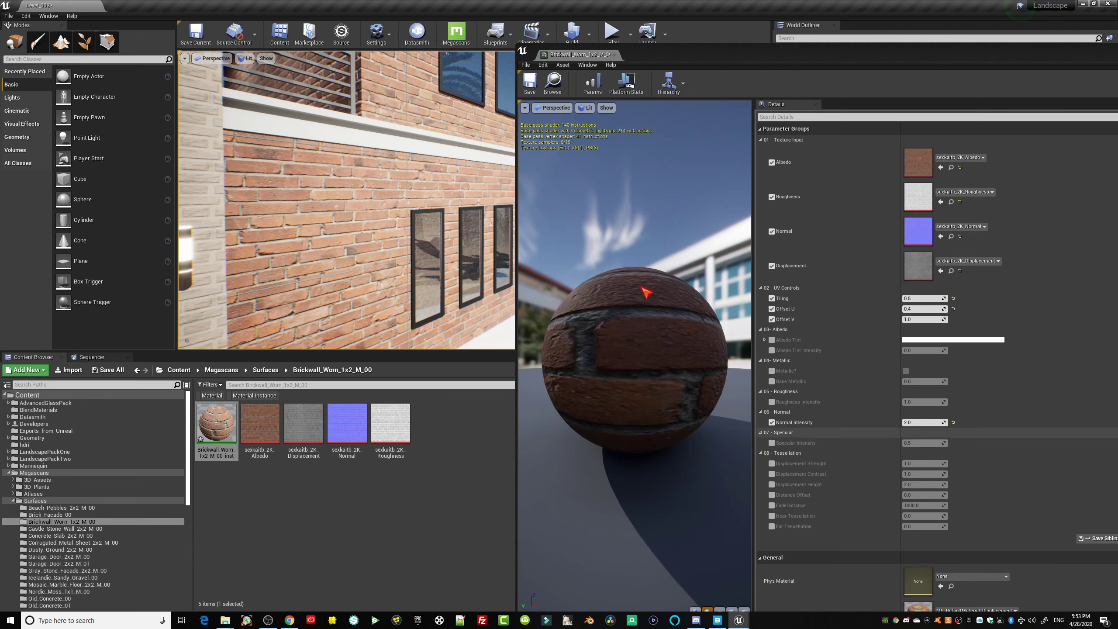
# Open the worn brick material's Albedo texture and raise its Saturation to about 1.63.
pyautogui.doubleClick(916, 60)
pyautogui.doubleClick(573, 151)
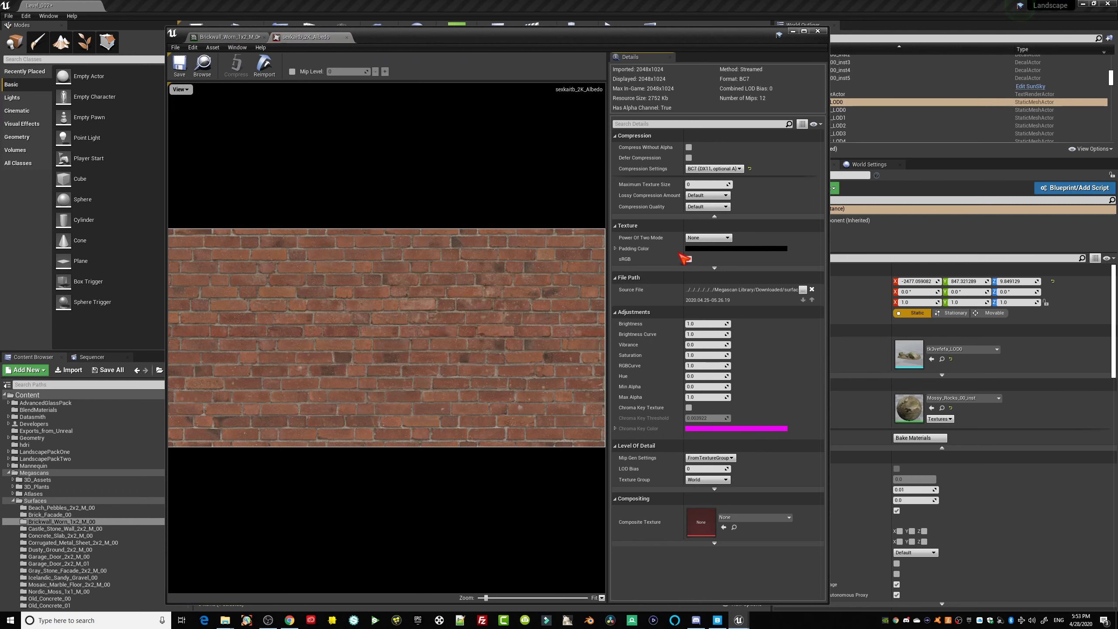
pyautogui.moveTo(692, 356); pyautogui.dragTo(707, 361)
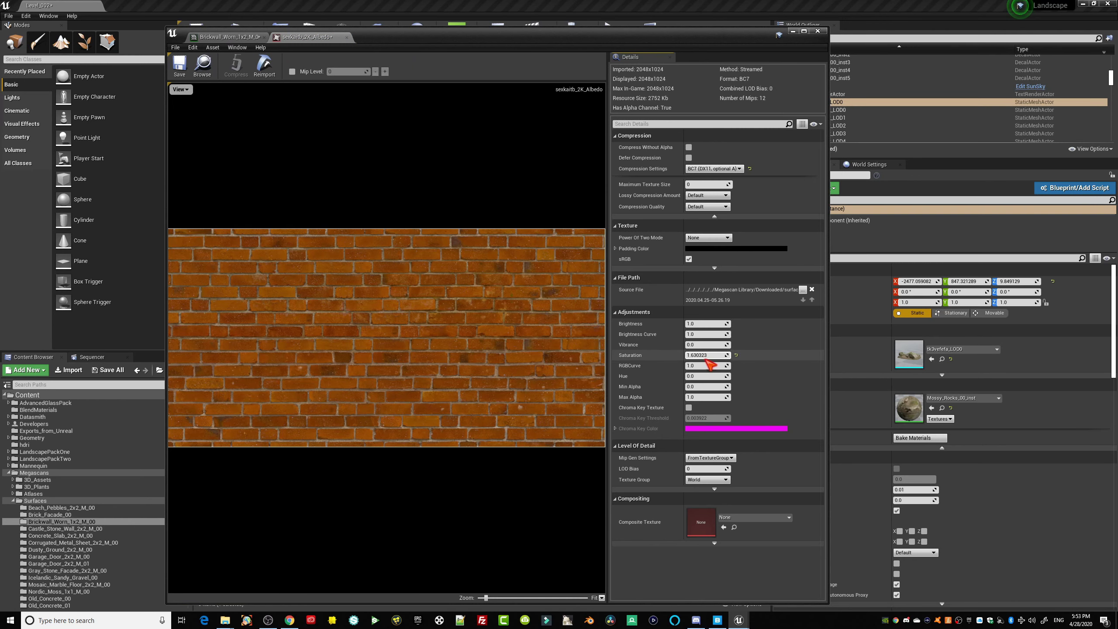
# Return to the worn brick material instance, compare it with the house wall, and minimize the material editor window.
pyautogui.click(227, 39)
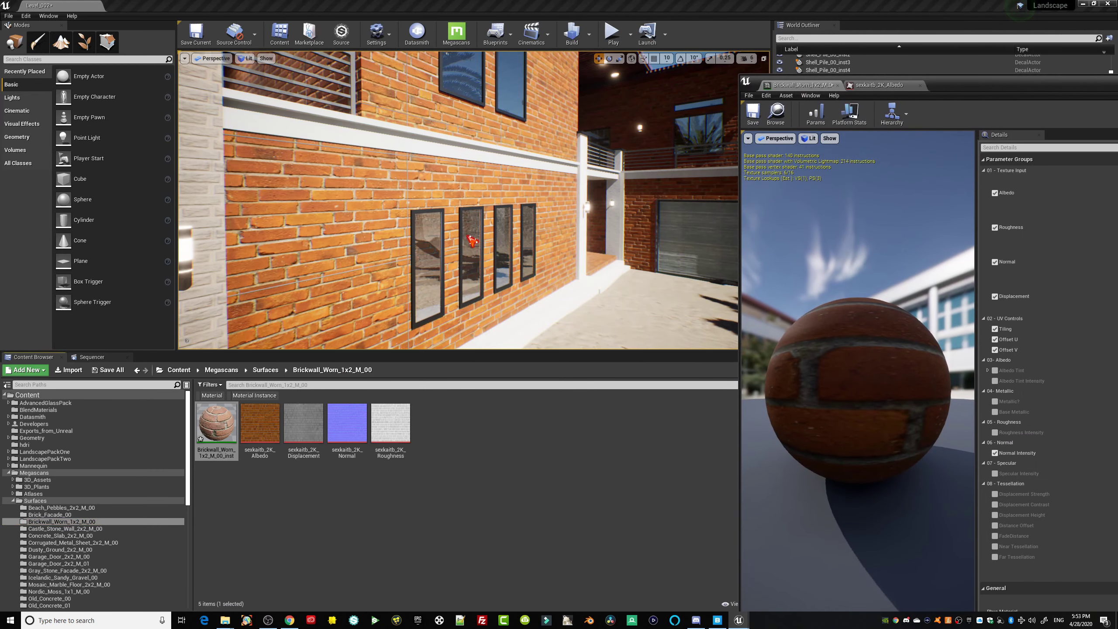
pyautogui.moveTo(974, 85); pyautogui.dragTo(716, 77)
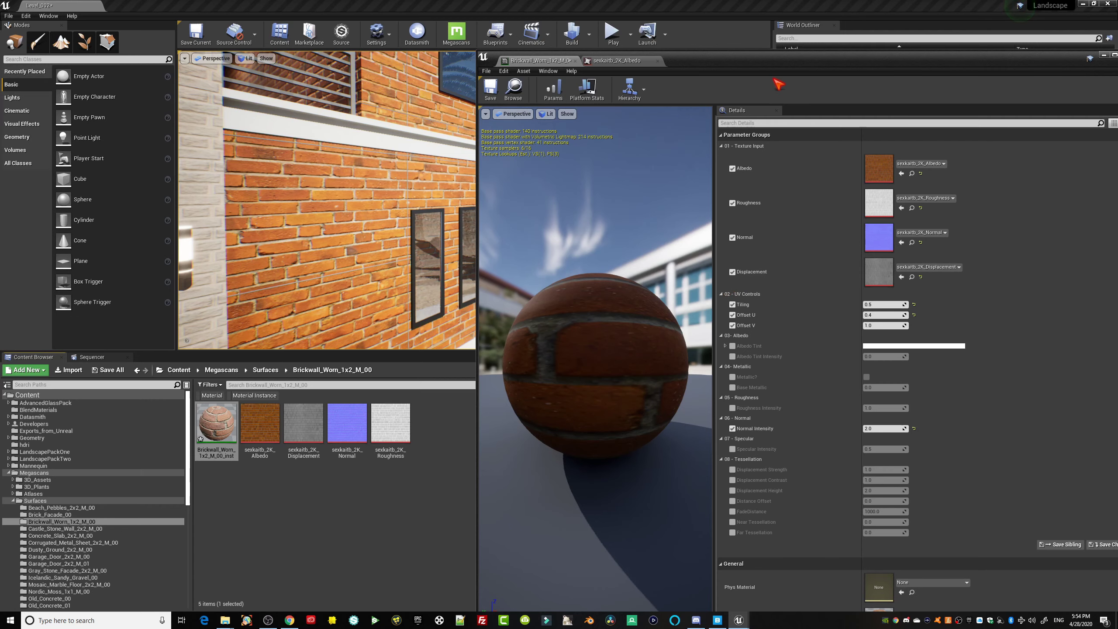
pyautogui.moveTo(814, 63); pyautogui.dragTo(665, 45)
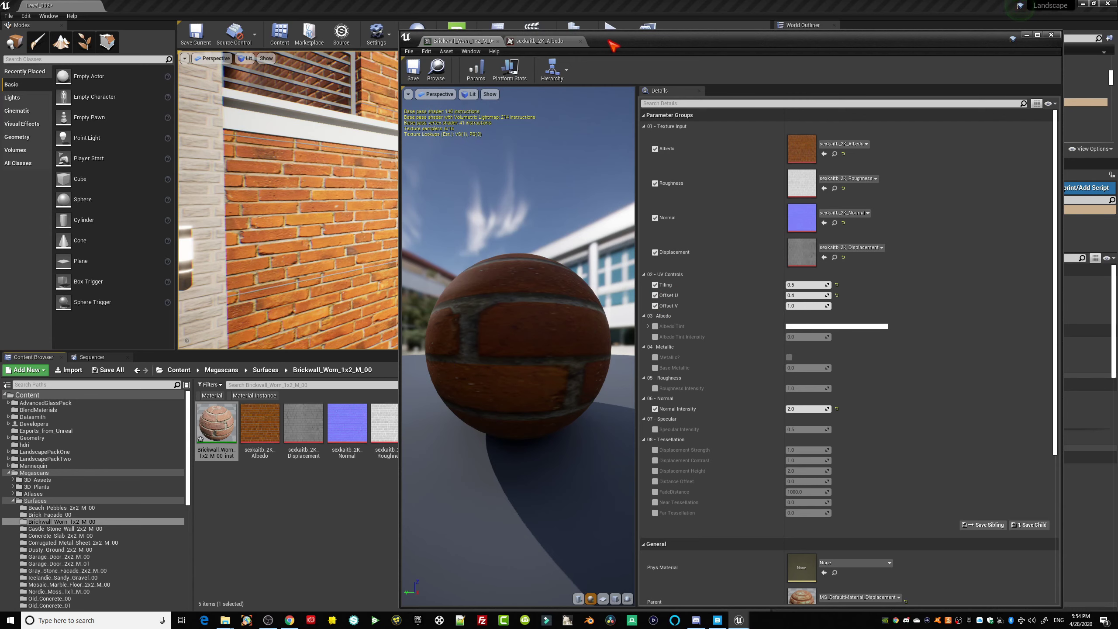
pyautogui.click(1052, 35)
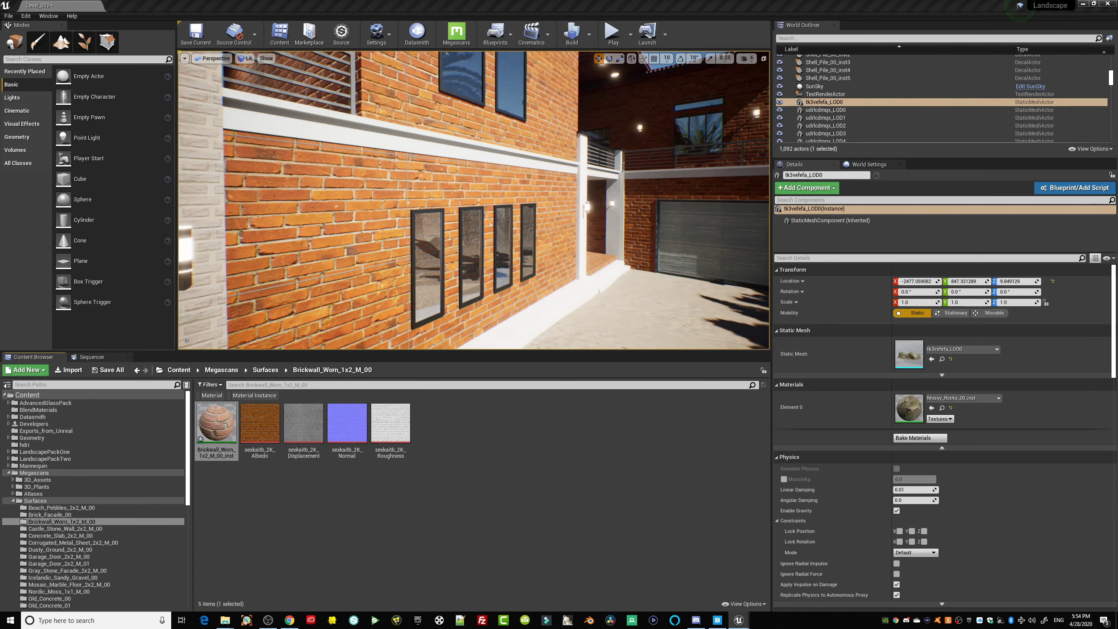
# View the mossy rocks on the beach, switch briefly to Quixel Bridge, and return to the Landscape level in Unreal Editor.
pyautogui.moveTo(474, 200); pyautogui.dragTo(549, 247, button='right')
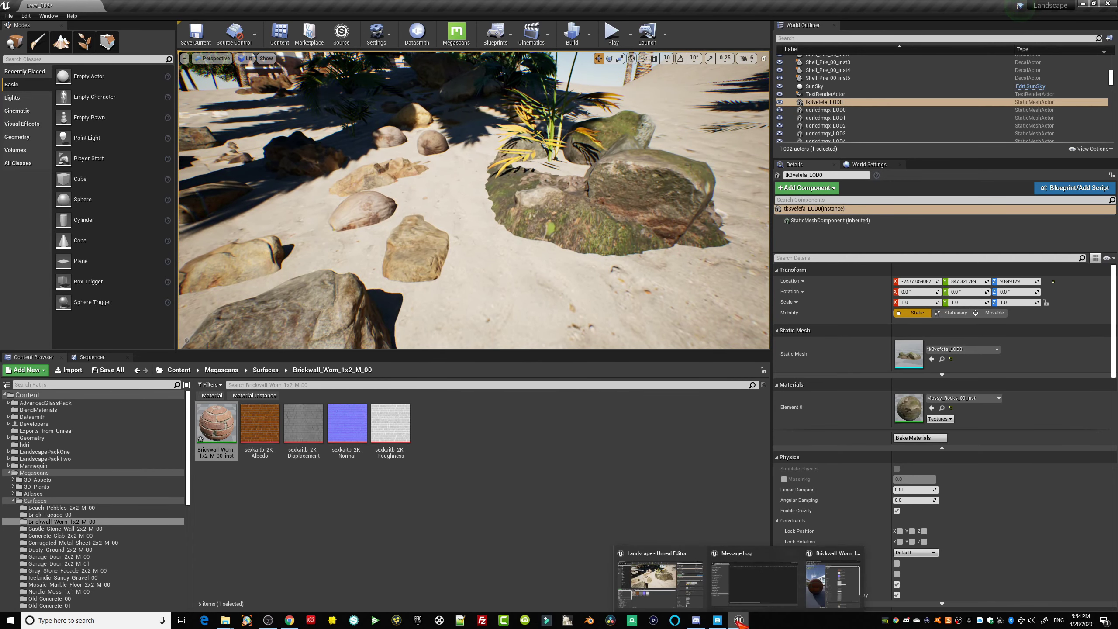
pyautogui.click(717, 620)
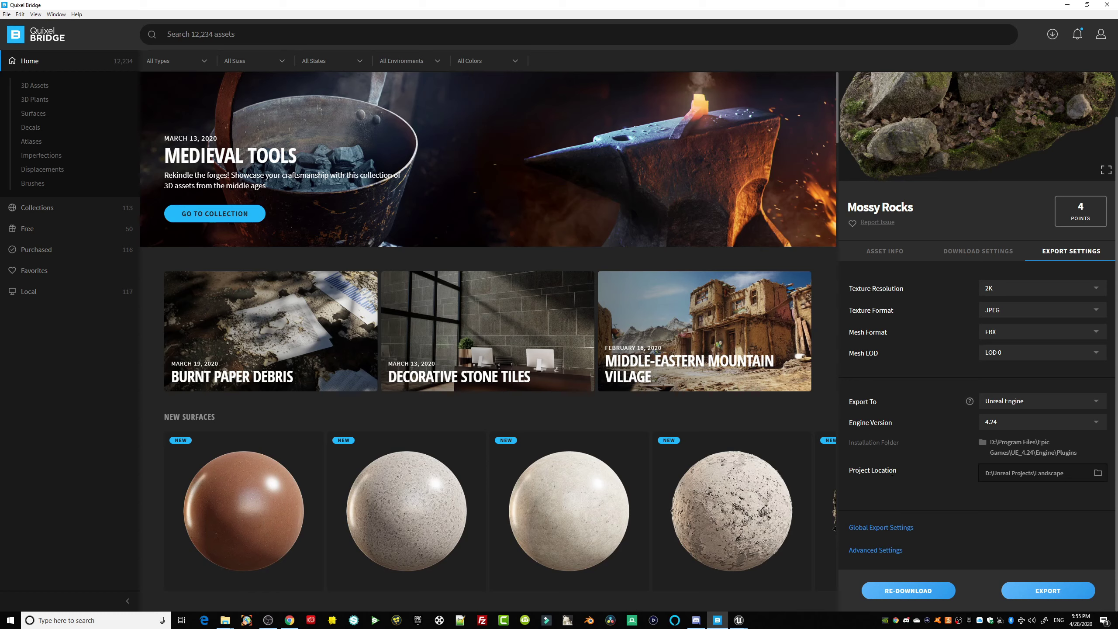
pyautogui.moveTo(739, 620)
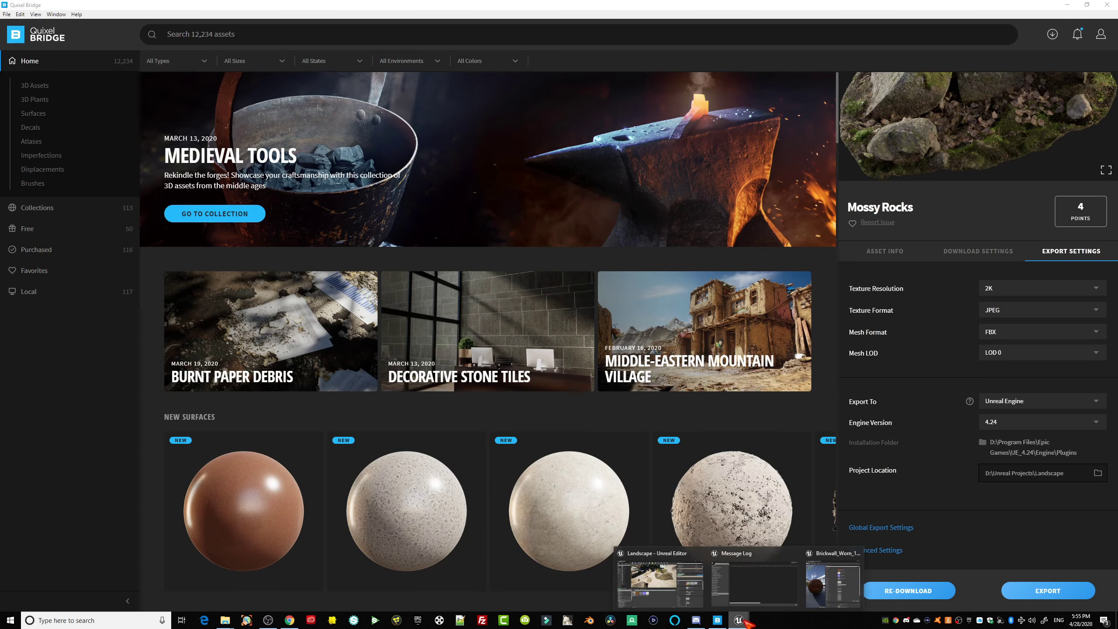
pyautogui.click(645, 580)
pyautogui.moveTo(523, 204); pyautogui.dragTo(523, 221, button='right')
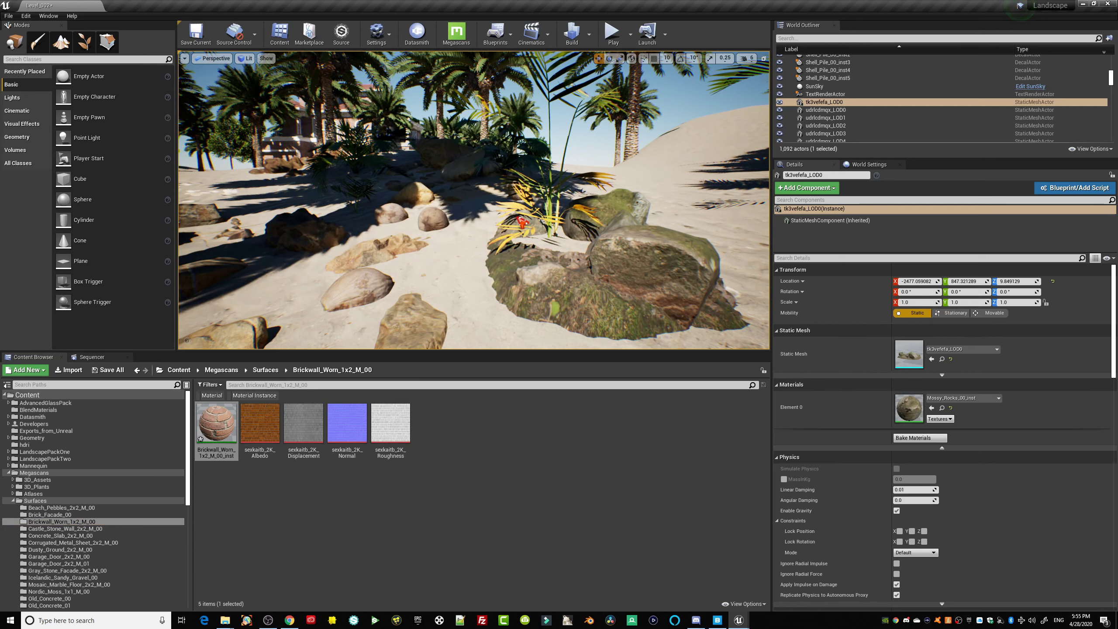